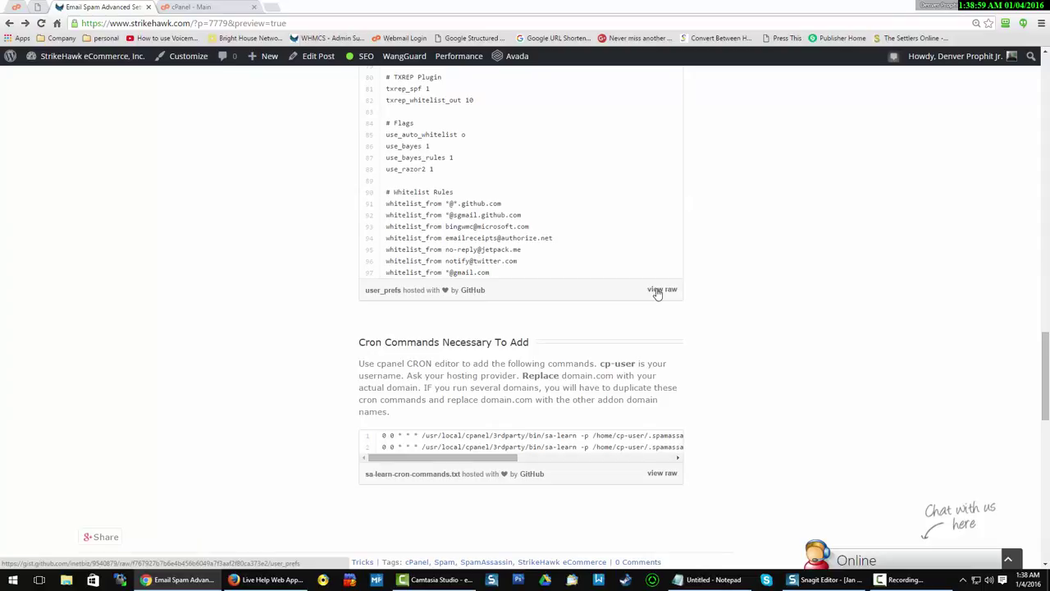
Open the raw version of the user_prefs code and select its entire text for copying.
click(657, 292)
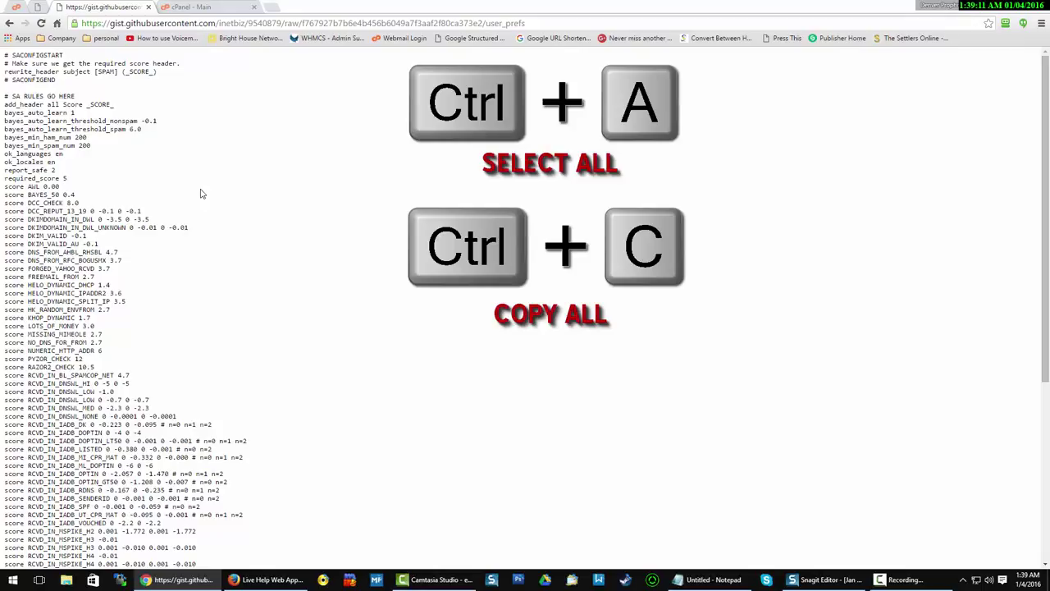
key(ctrl+a)
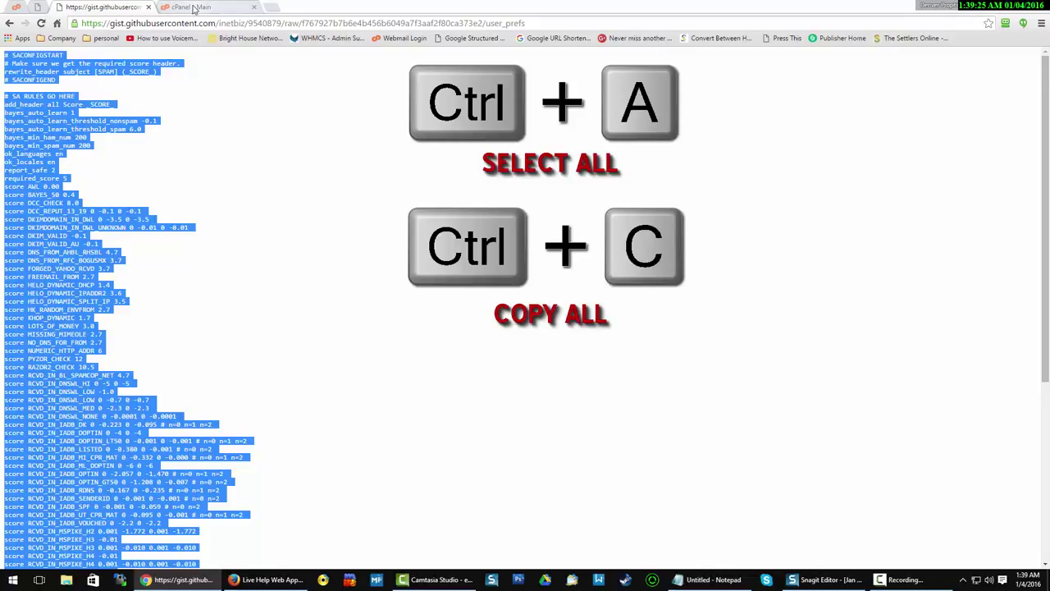
Open cPanel's File Manager and go to the .spamassassin directory.
click(196, 6)
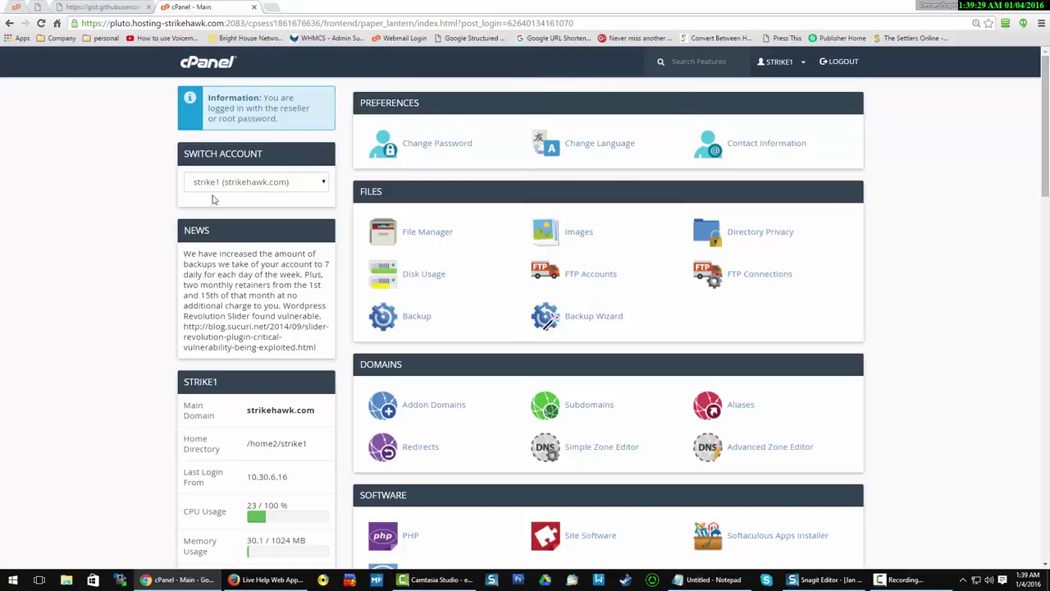
click(415, 233)
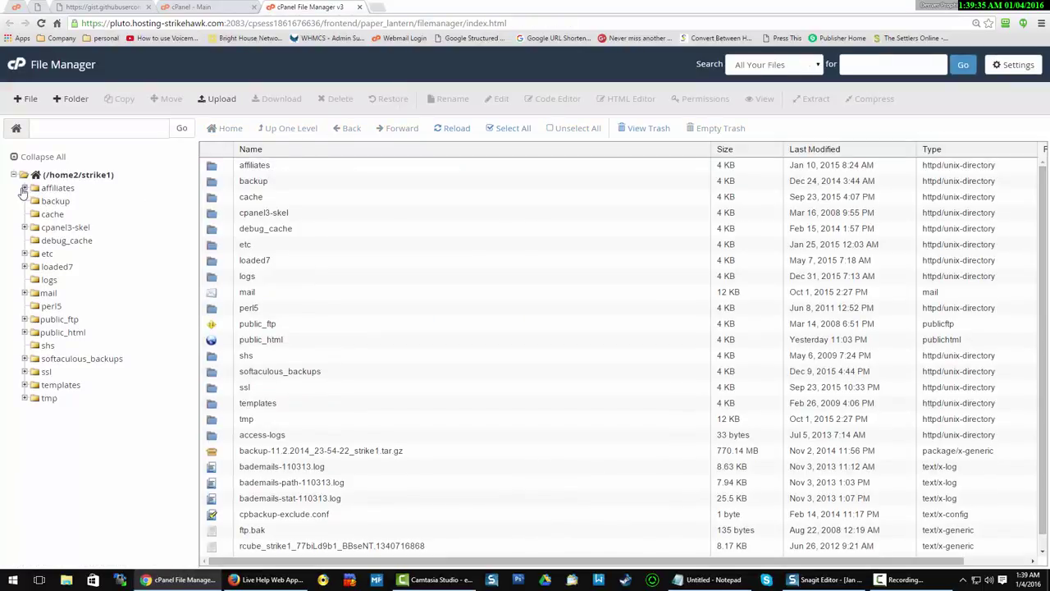
click(44, 128)
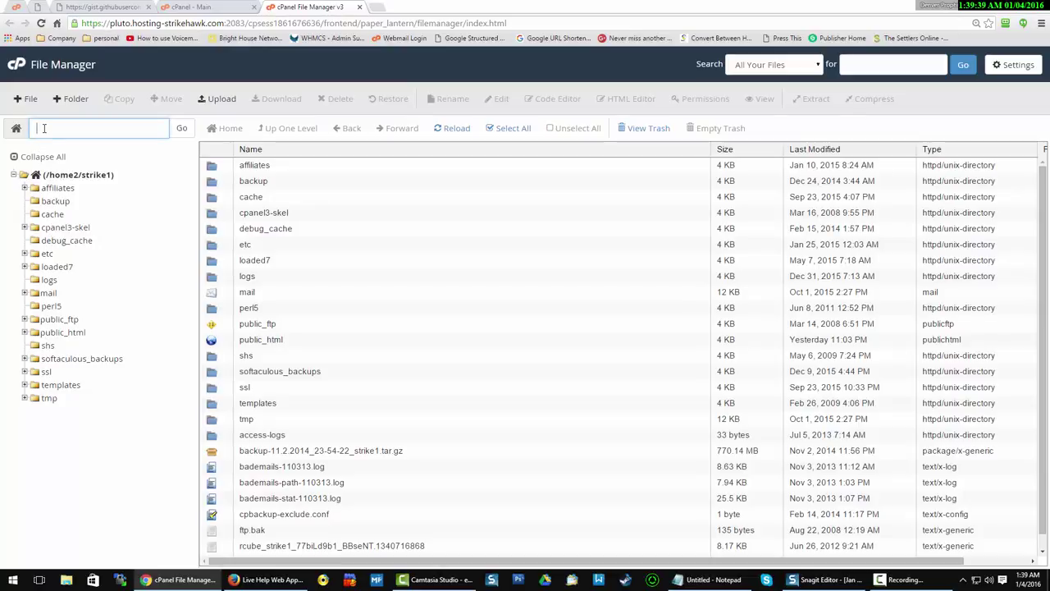
text(.spam)
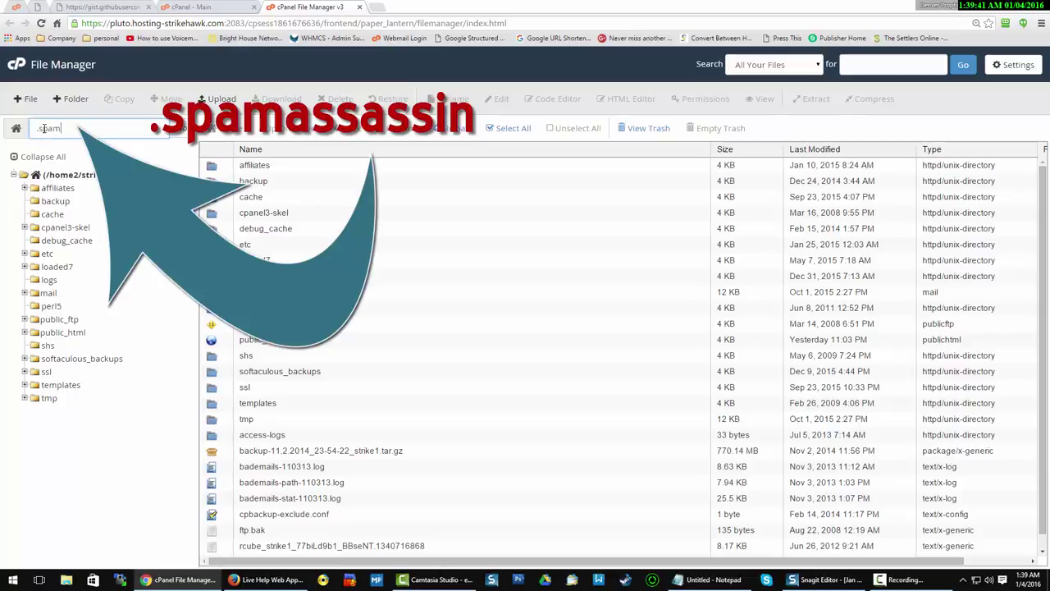
text(assassin)
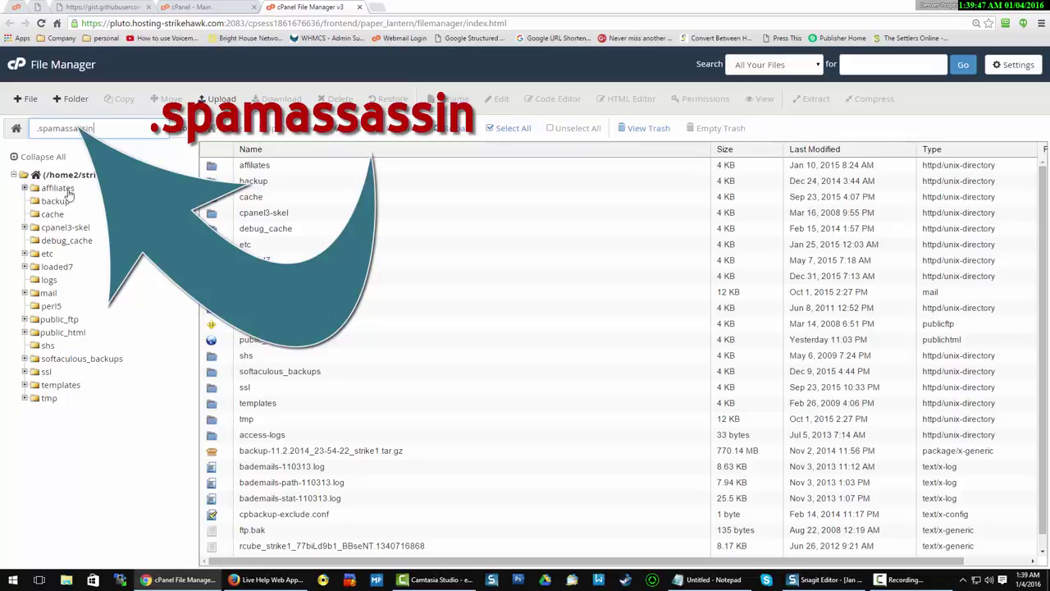
click(181, 128)
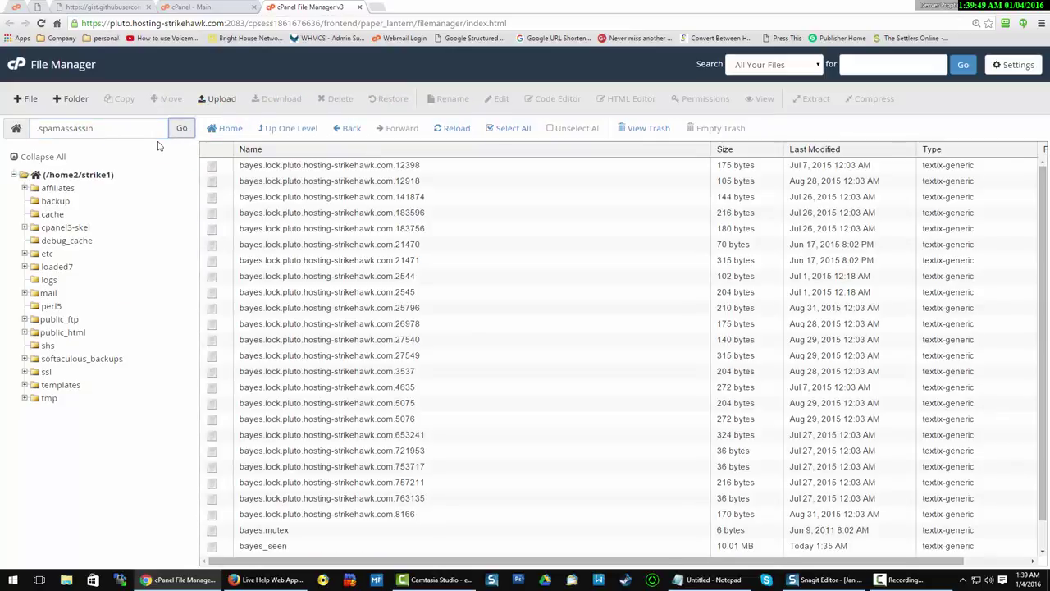
Open the user_prefs file from the .spamassassin folder for editing and look through its contents.
scroll(329, 282, down, 1)
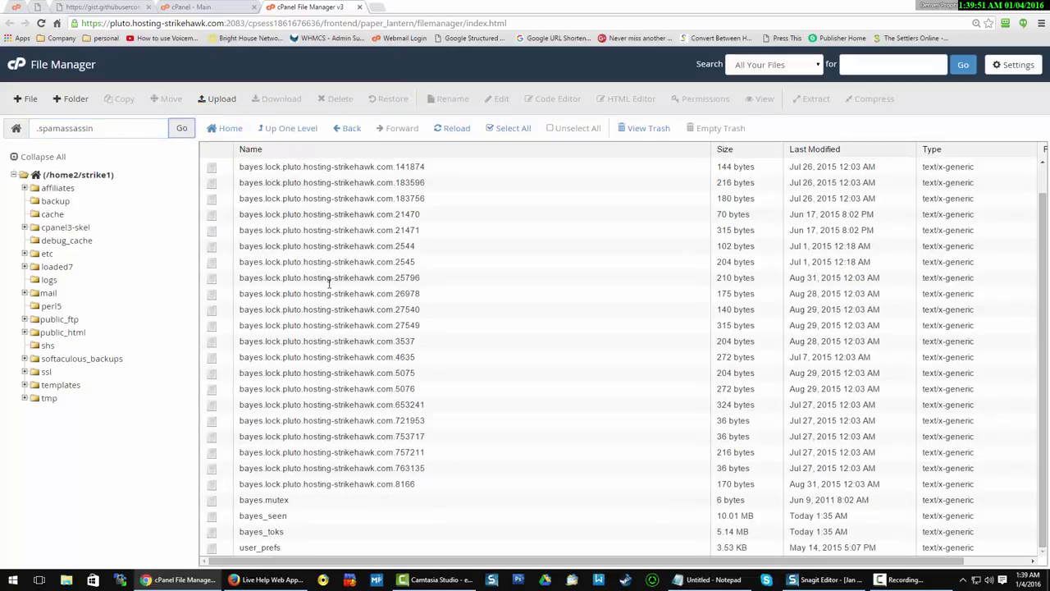
click(260, 549)
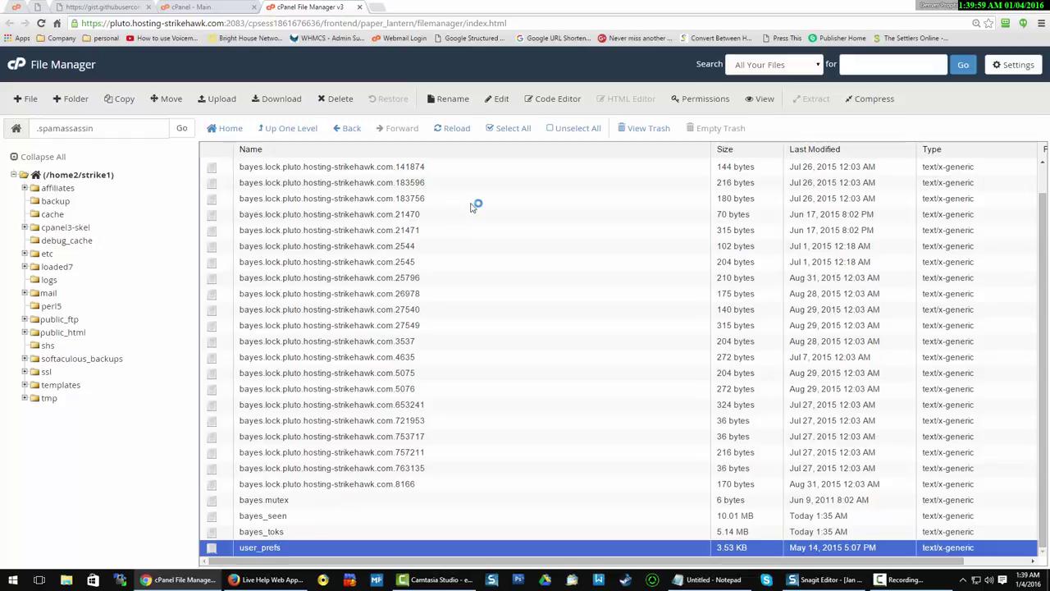
click(500, 103)
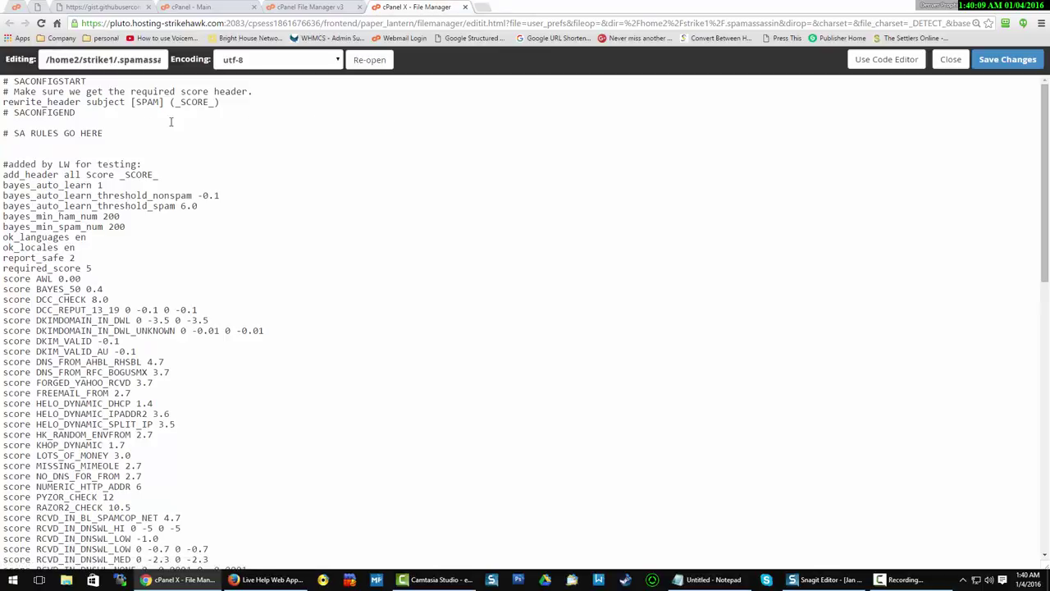
scroll(185, 262, down, 4)
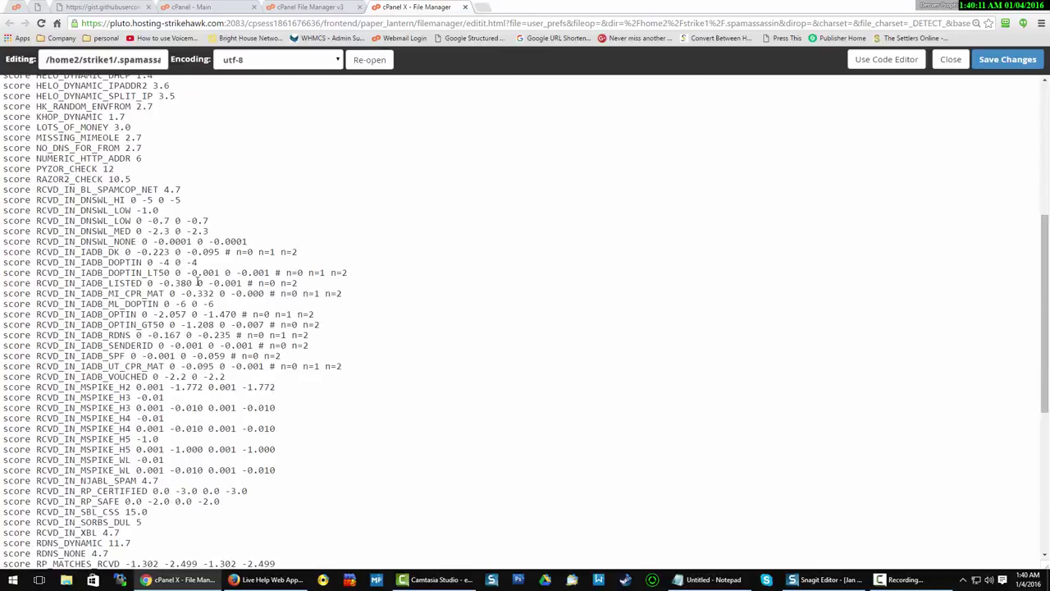
scroll(198, 282, down, 4)
scroll(212, 279, up, 8)
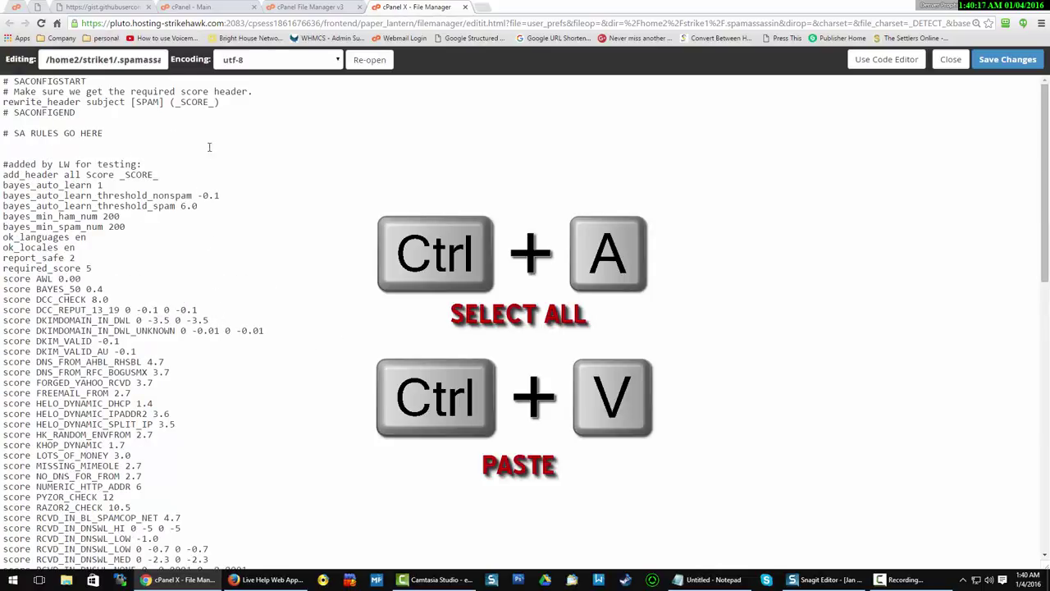
Select and deselect the full text of user_prefs, save the file and close its editor.
click(259, 142)
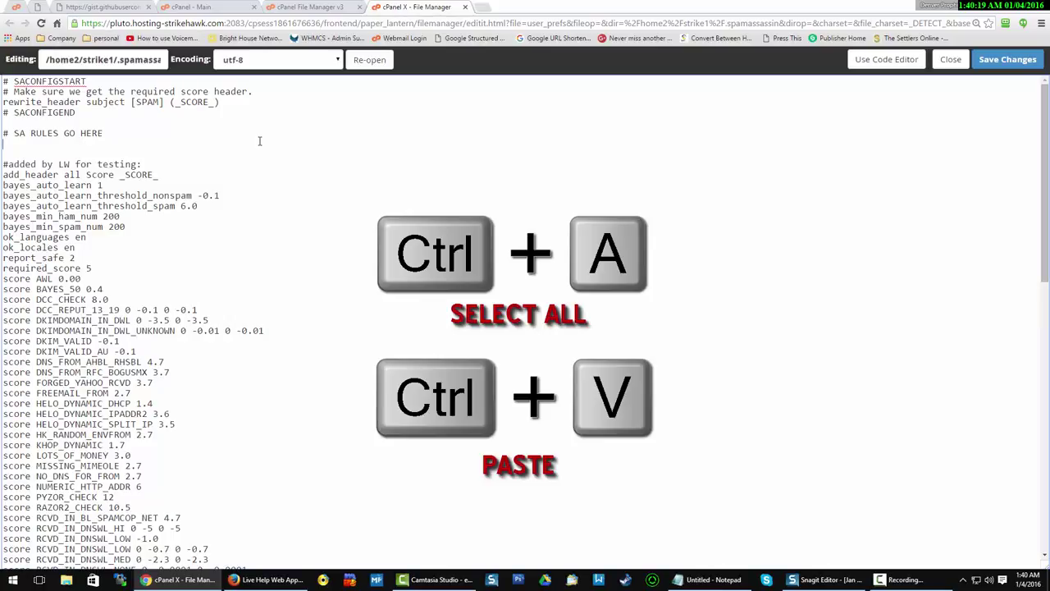
key(ctrl+a)
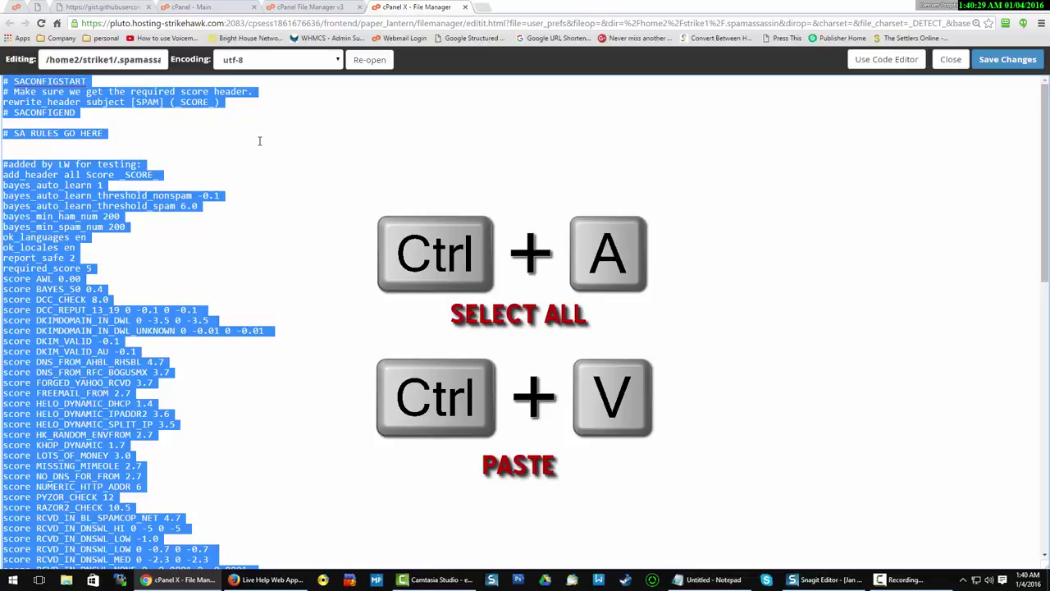
click(155, 205)
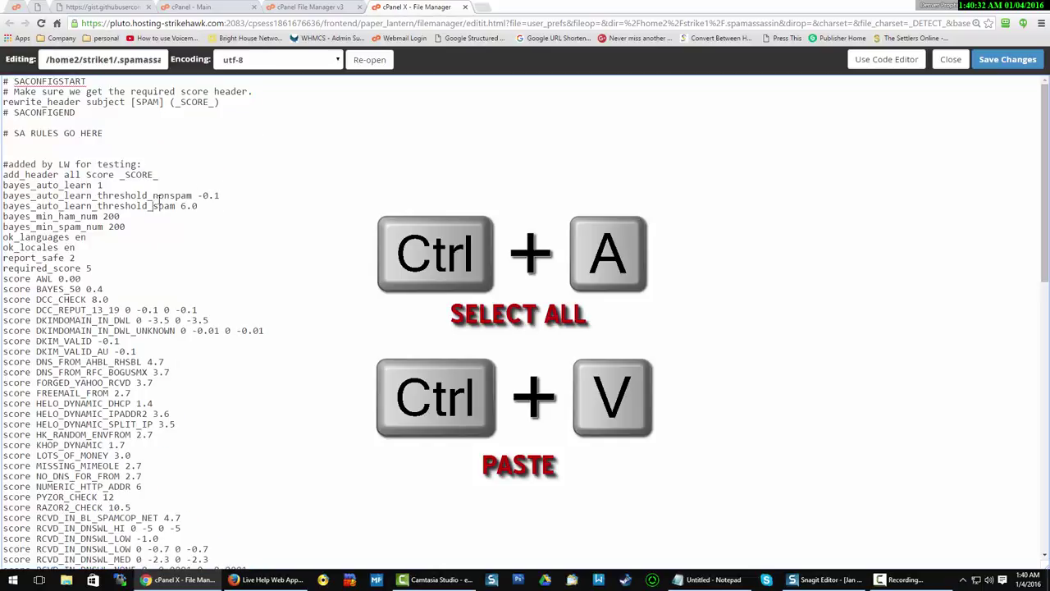
click(1007, 62)
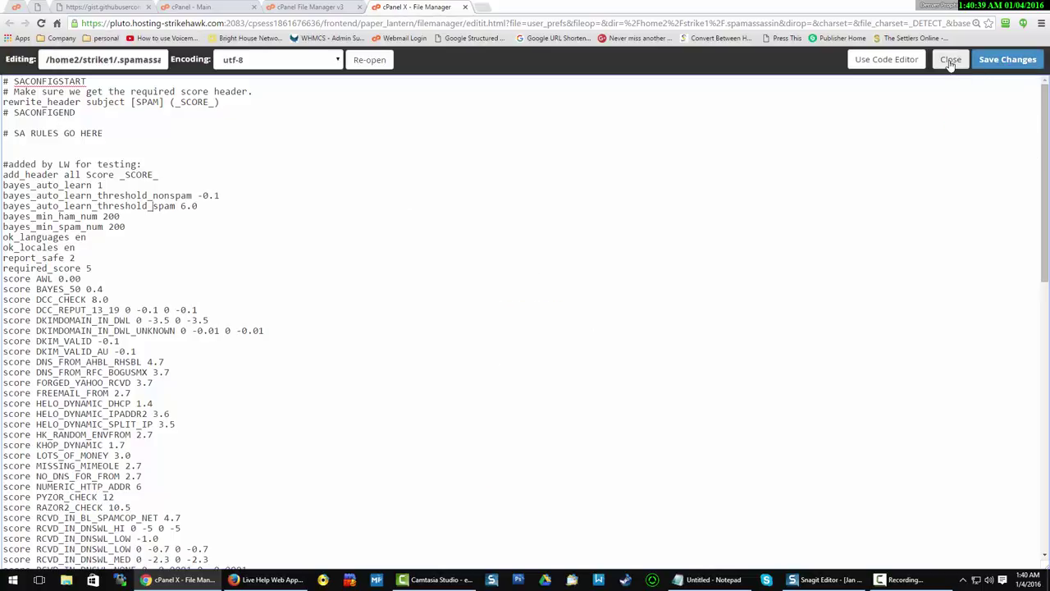
click(949, 59)
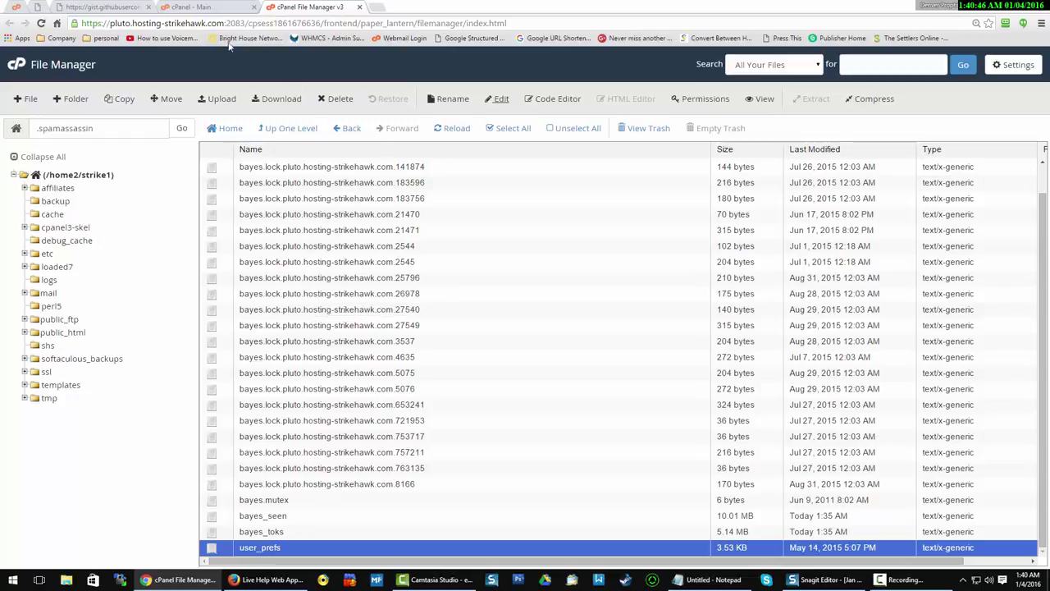
Return to the SpamAssassin article and examine the user_prefs code, from the header and score rules to the flags and whitelist rules.
click(106, 7)
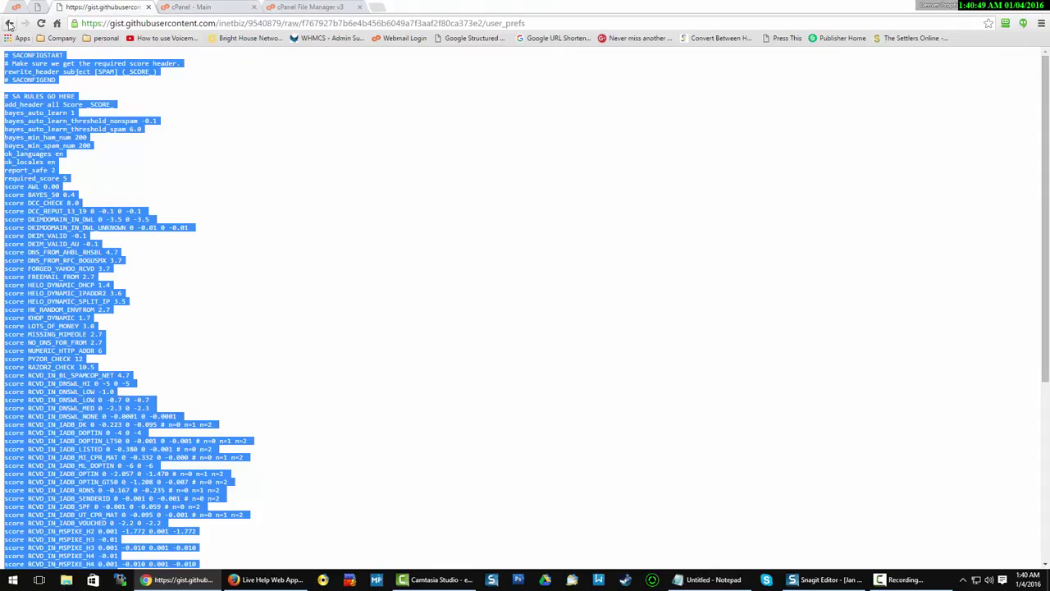
click(9, 23)
scroll(348, 287, down, 5)
scroll(330, 277, up, 6)
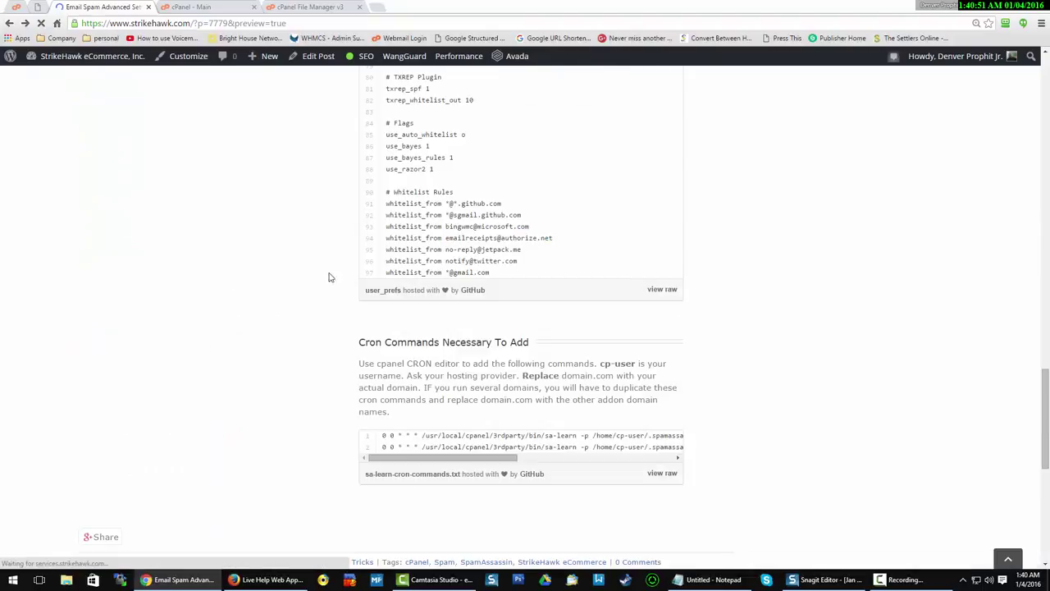
scroll(374, 285, up, 6)
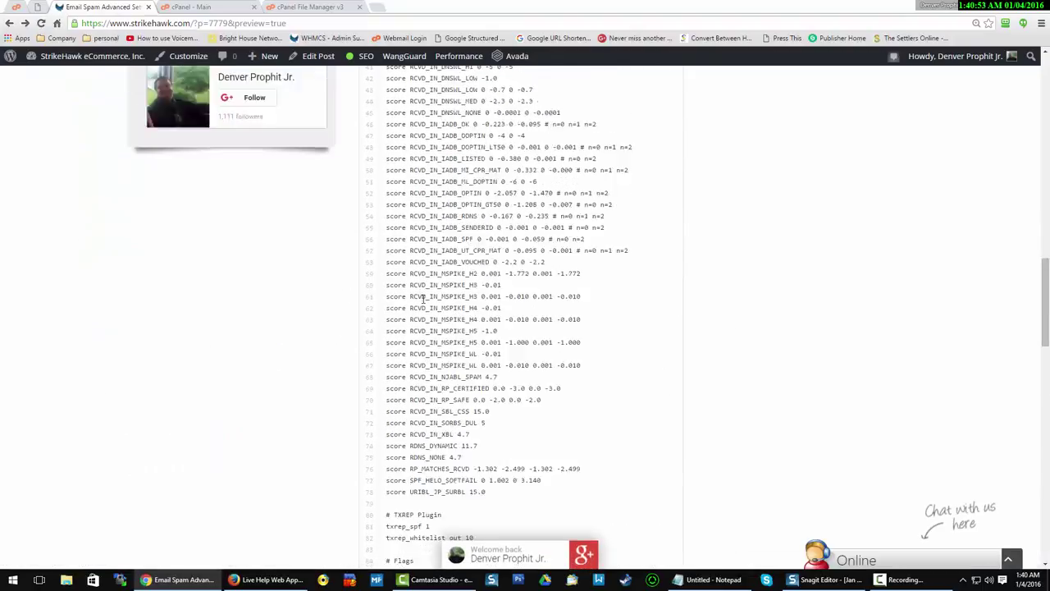
scroll(466, 342, up, 3)
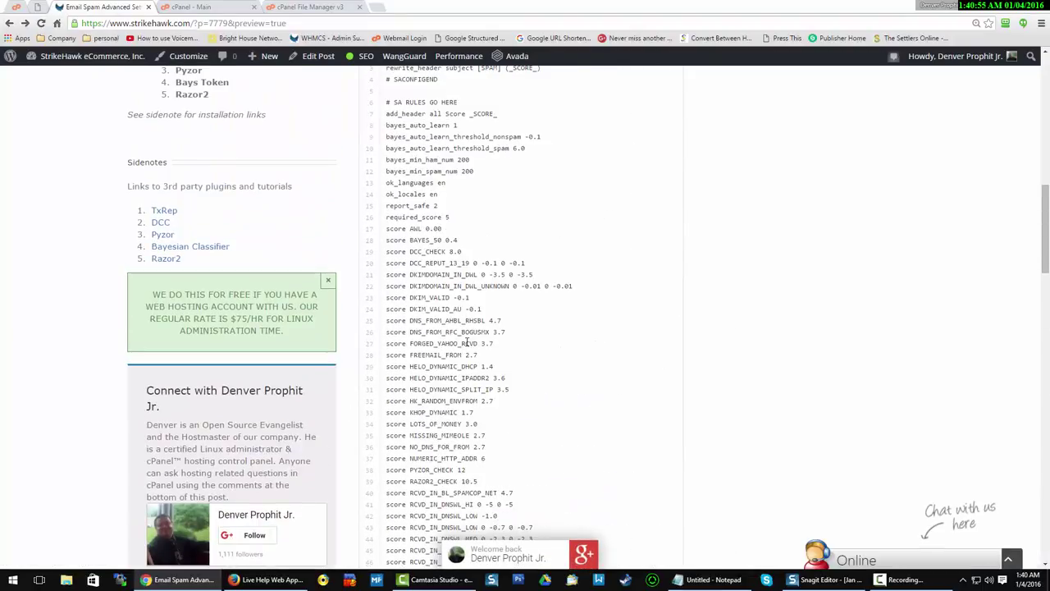
scroll(467, 342, up, 3)
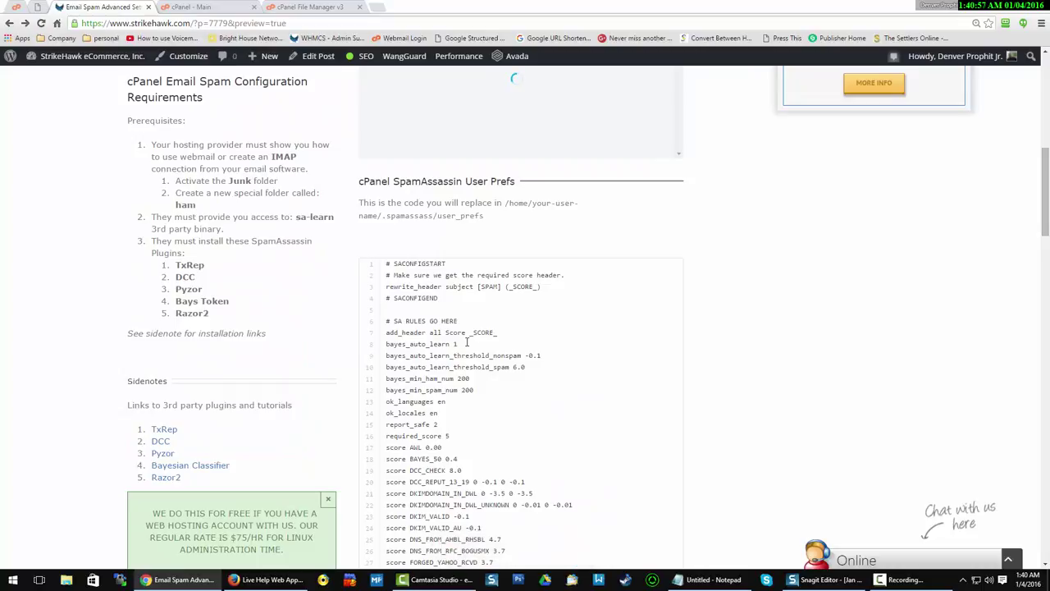
scroll(467, 342, down, 3)
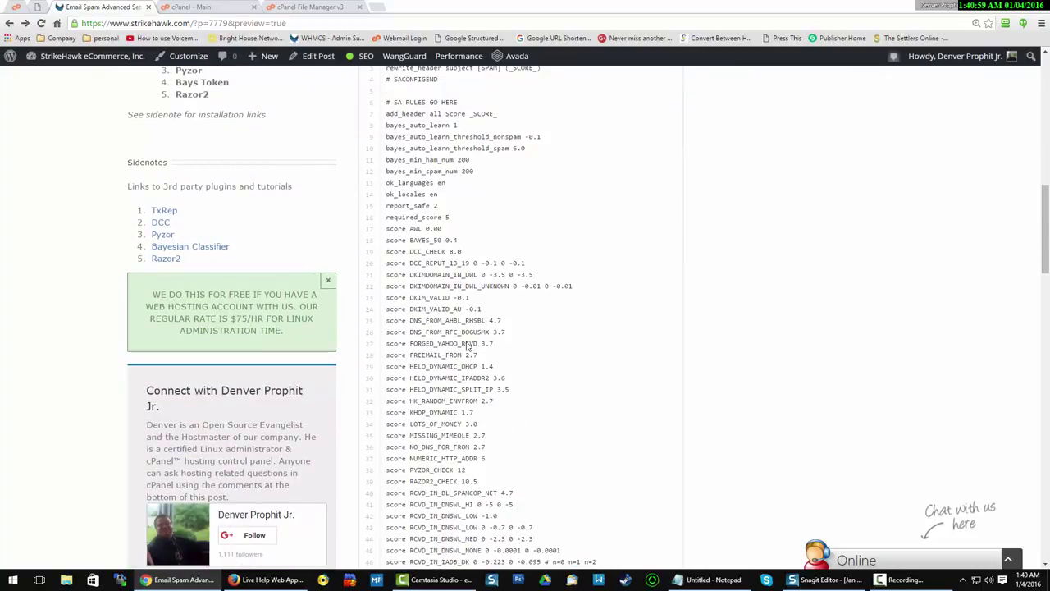
scroll(469, 345, down, 2)
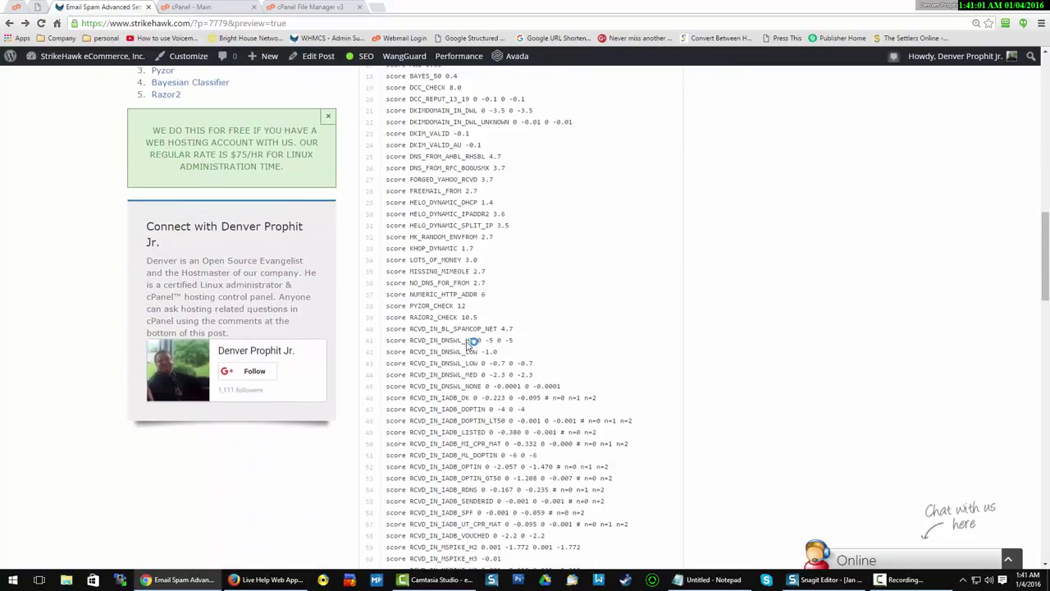
scroll(469, 344, down, 3)
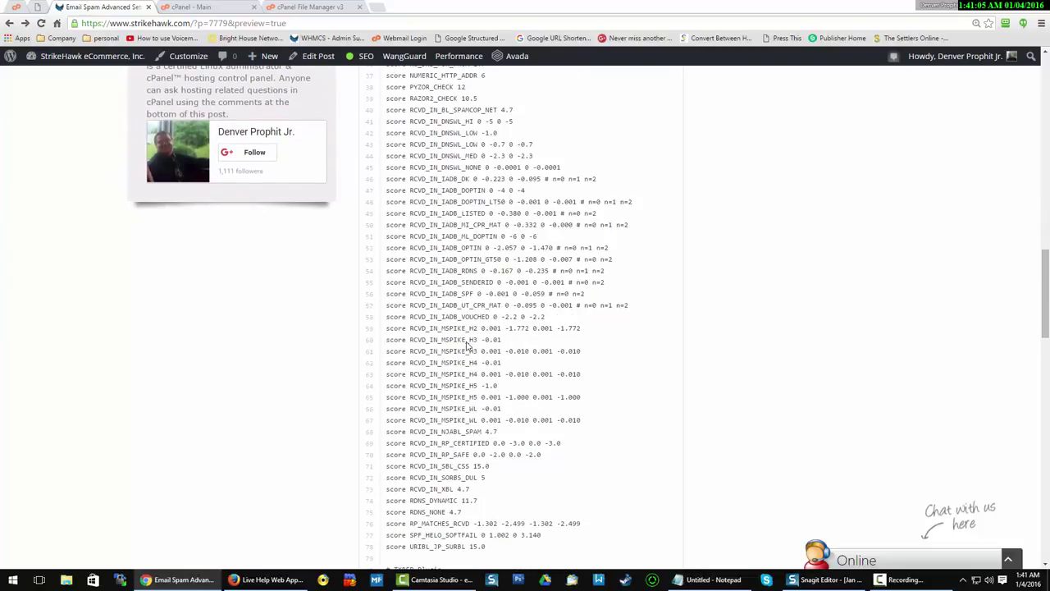
scroll(469, 345, up, 5)
scroll(468, 343, up, 3)
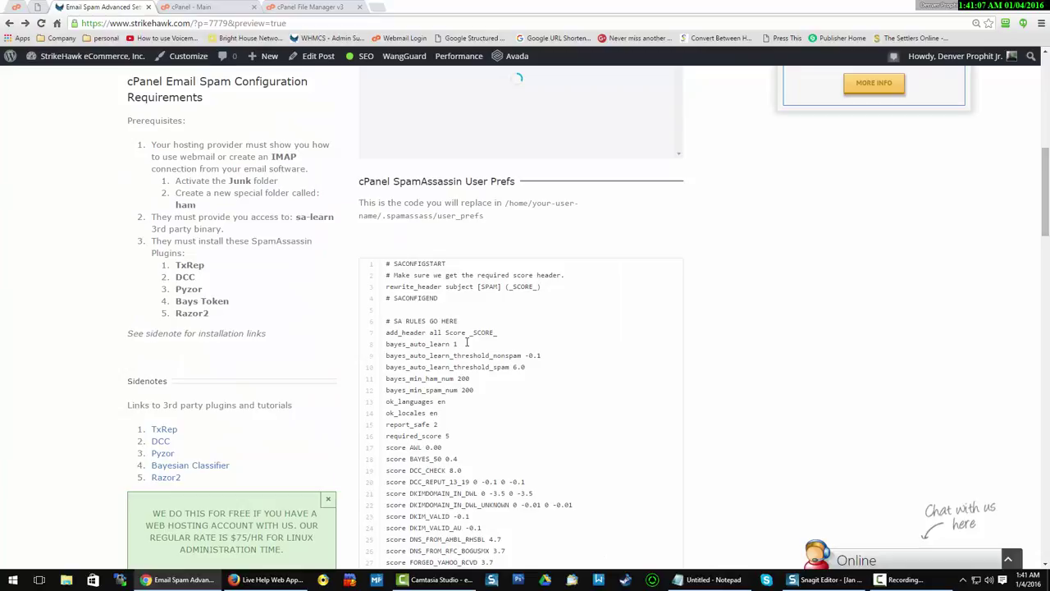
scroll(467, 343, down, 2)
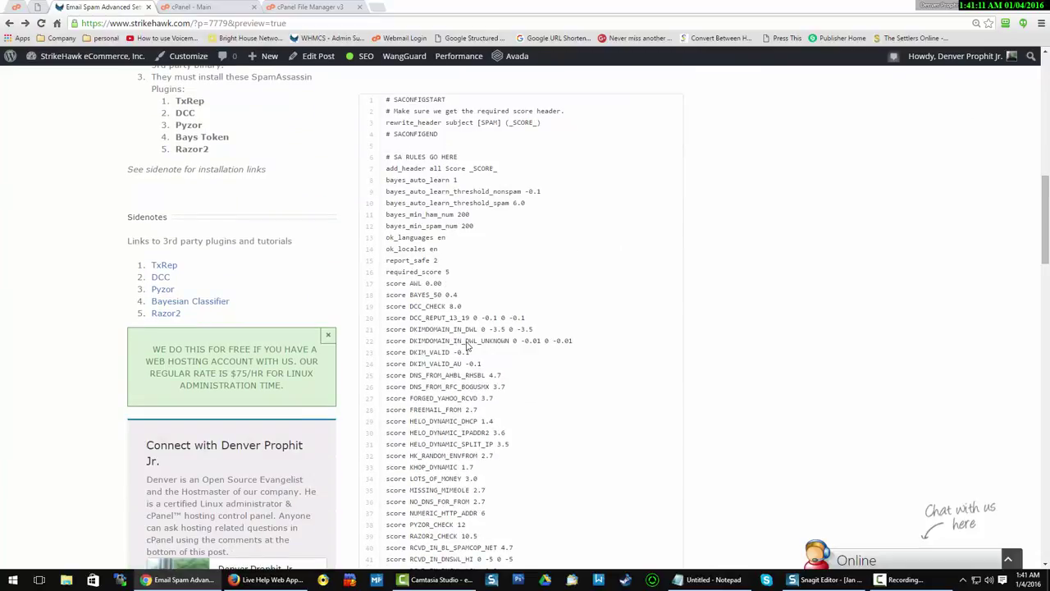
scroll(467, 345, down, 9)
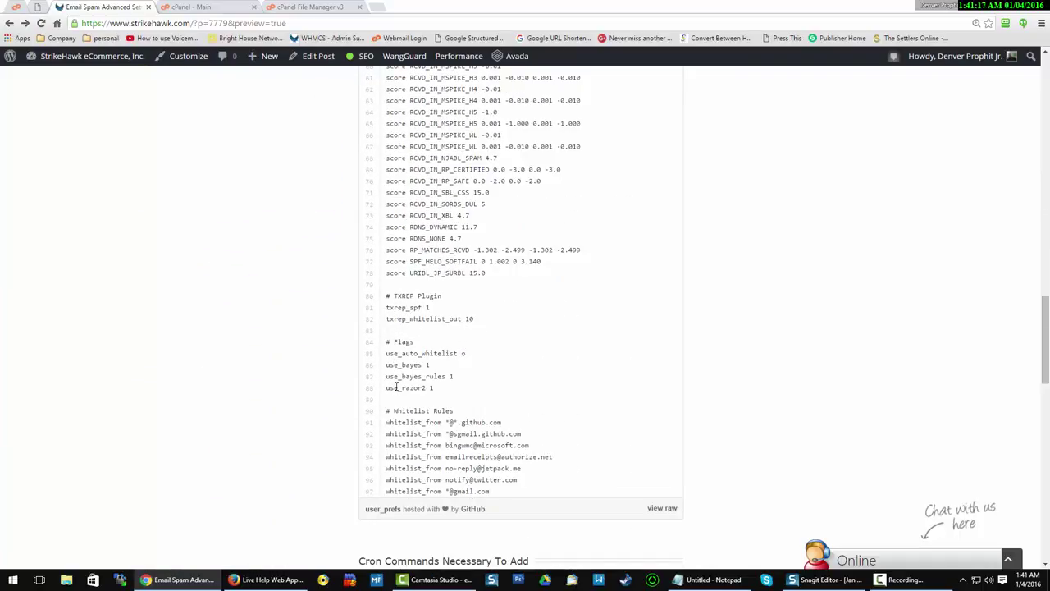
scroll(453, 361, down, 2)
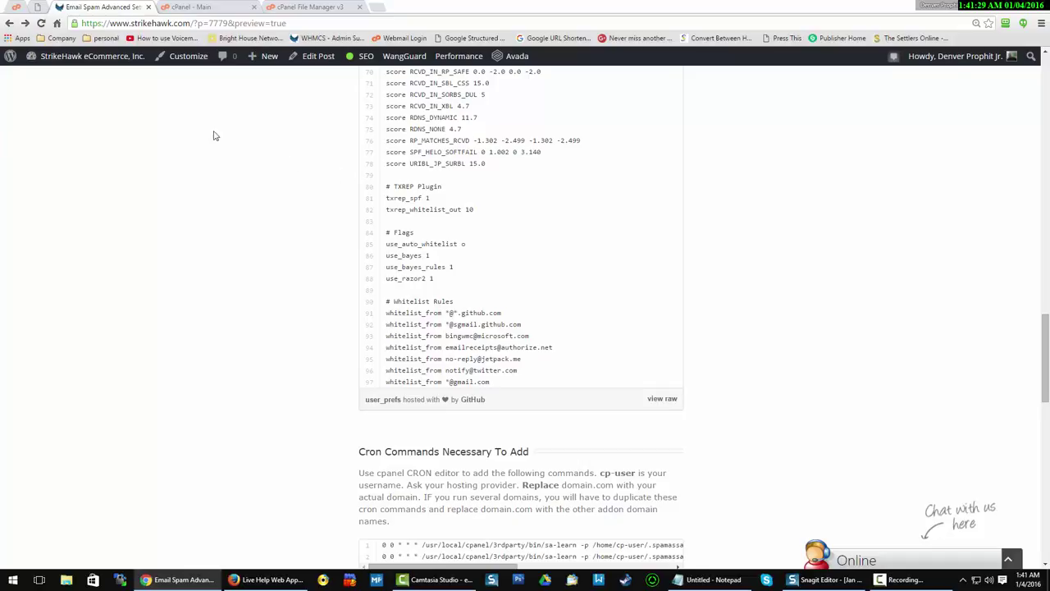
Open the Apache SpamAssassin configuration settings from the email section of cPanel's main page.
click(192, 8)
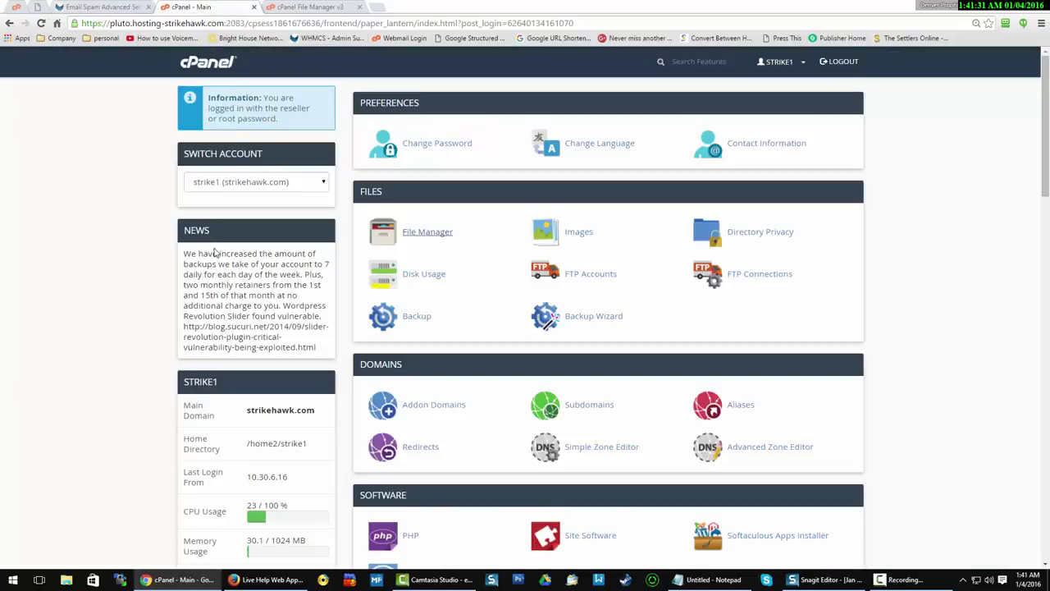
scroll(415, 250, down, 3)
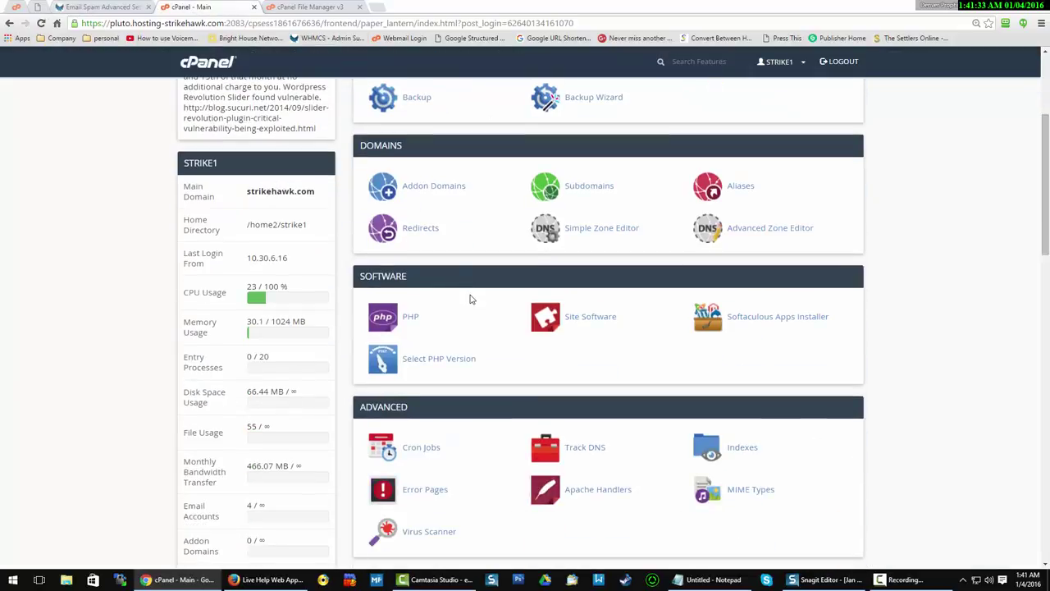
scroll(470, 299, down, 3)
scroll(470, 298, down, 5)
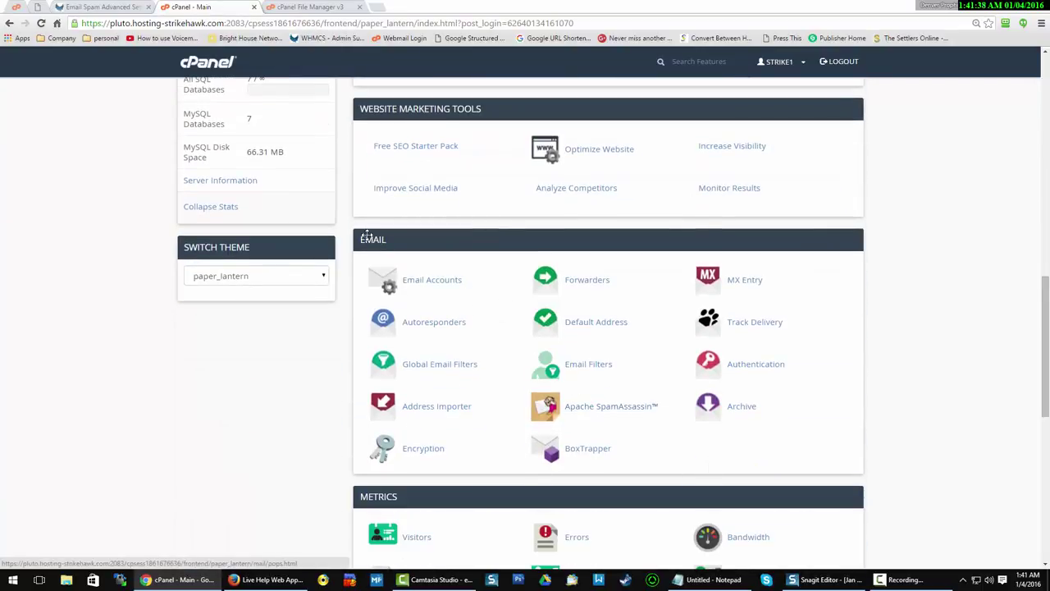
click(591, 408)
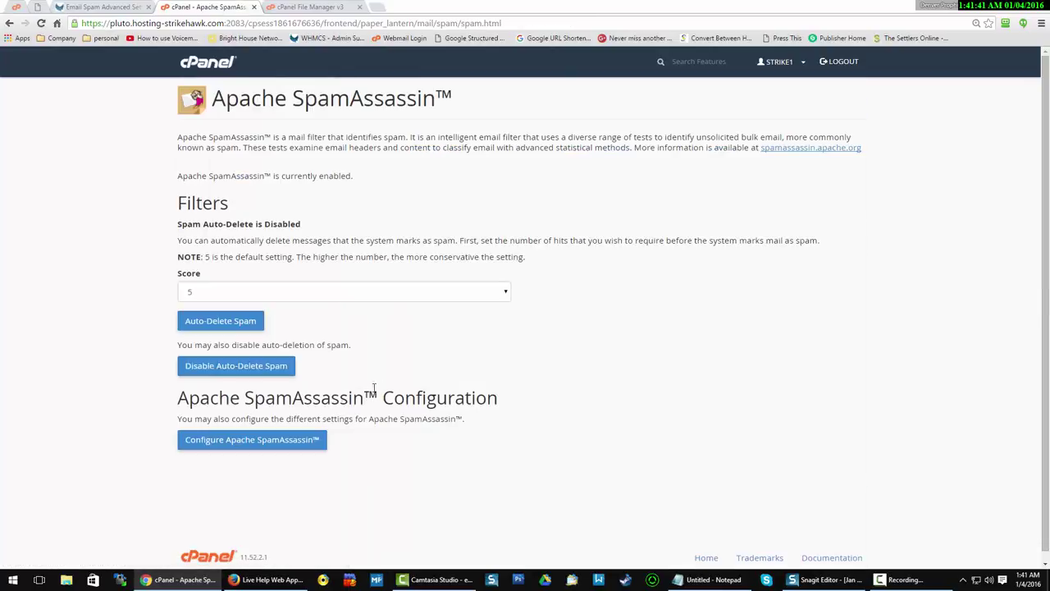
click(217, 434)
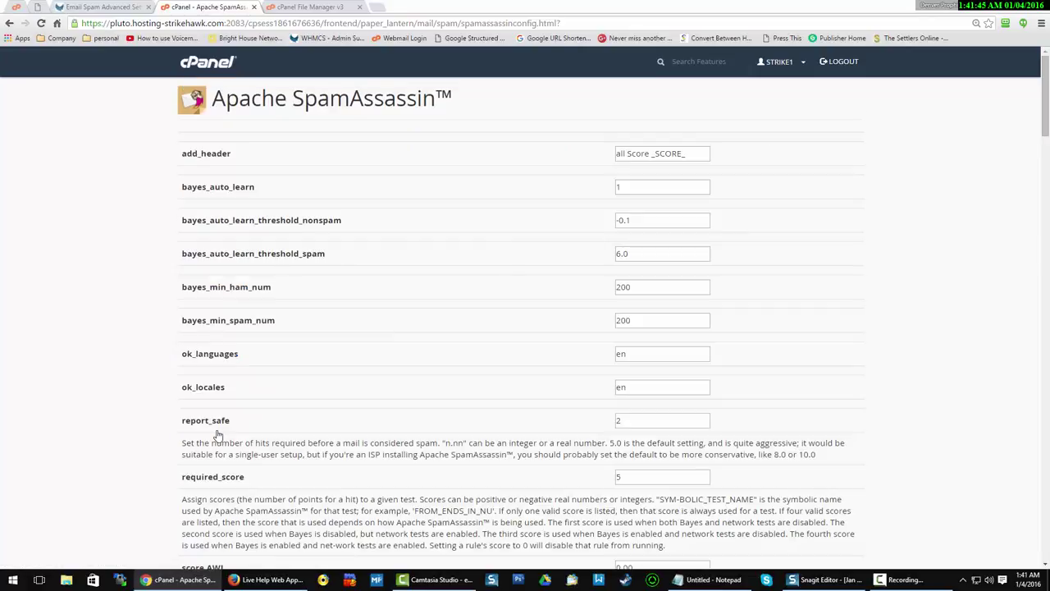
Examine the SpamAssassin configuration from the general options through the score rules to the whitelist_from and blacklist_from entries.
scroll(82, 268, down, 2)
scroll(82, 268, down, 15)
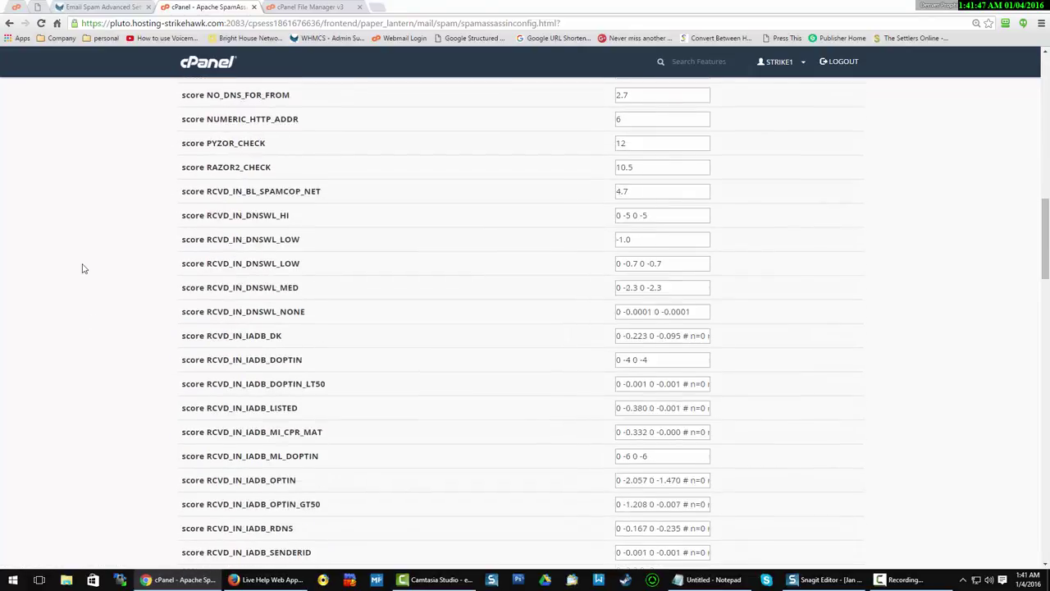
scroll(82, 268, down, 7)
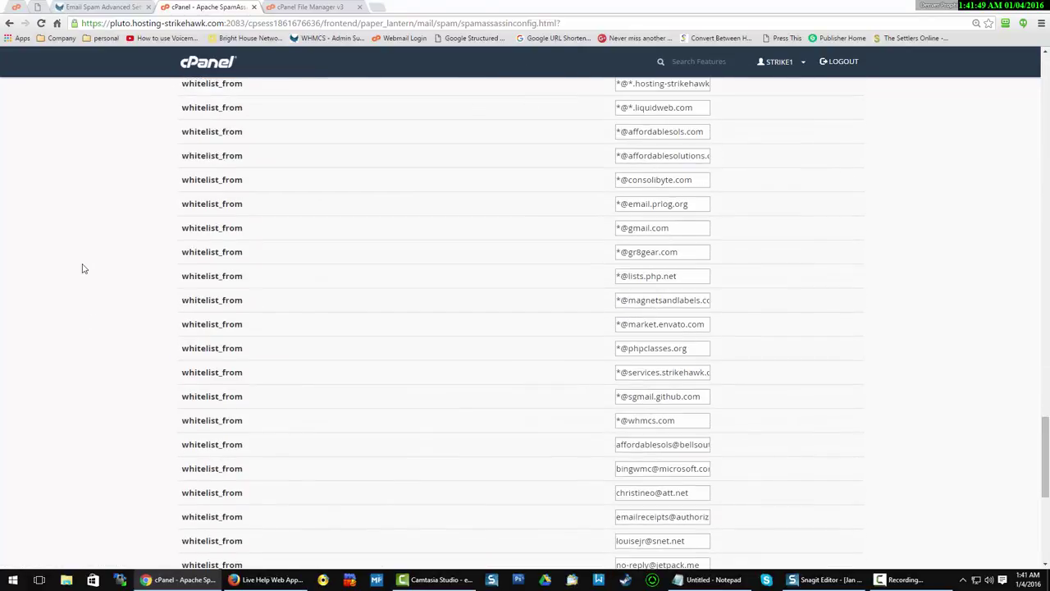
scroll(82, 269, up, 3)
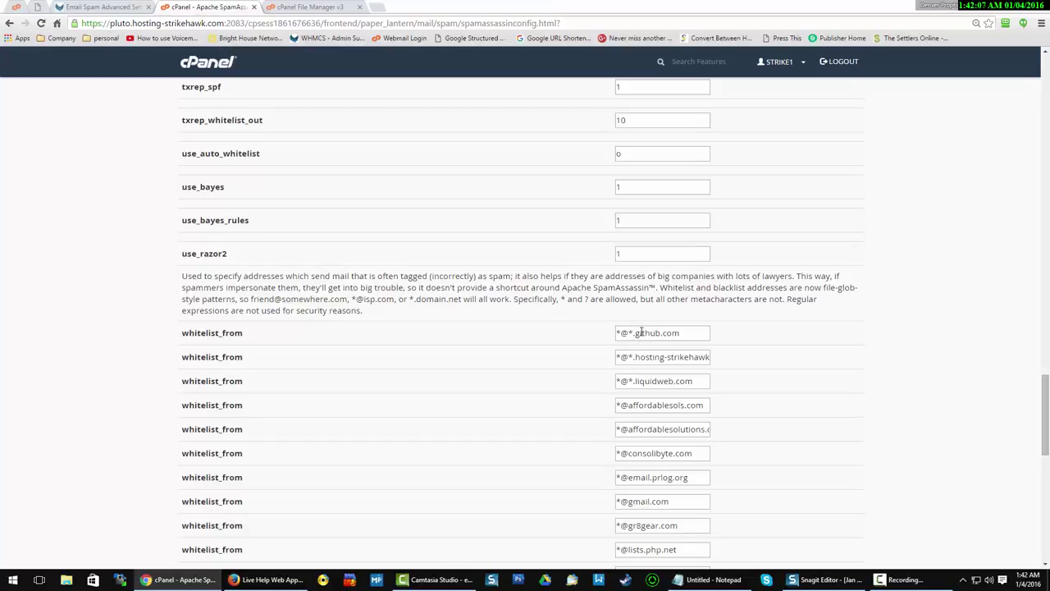
scroll(518, 365, down, 3)
scroll(519, 365, down, 2)
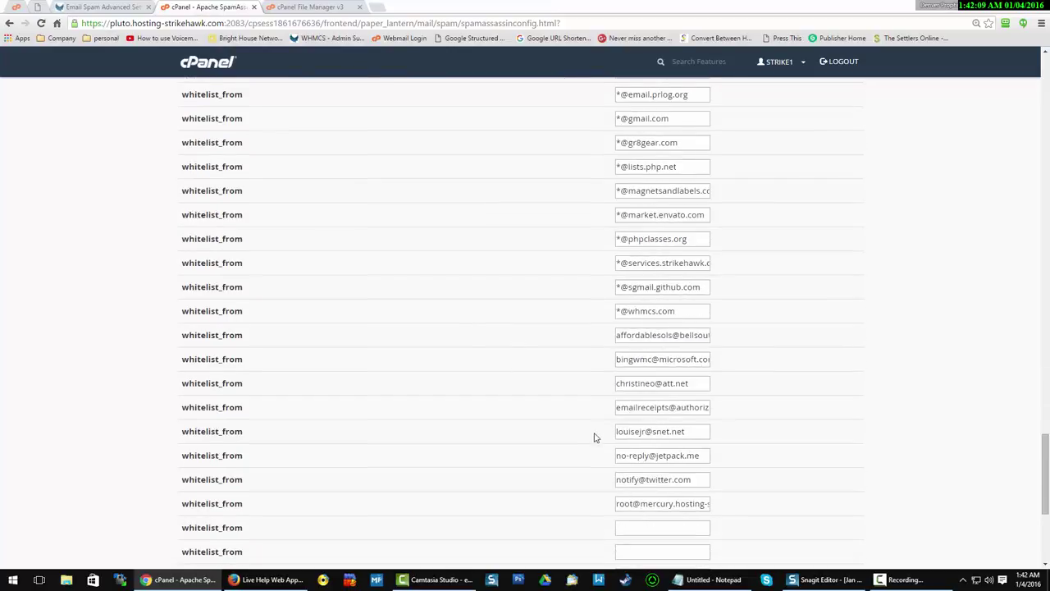
scroll(557, 380, up, 1)
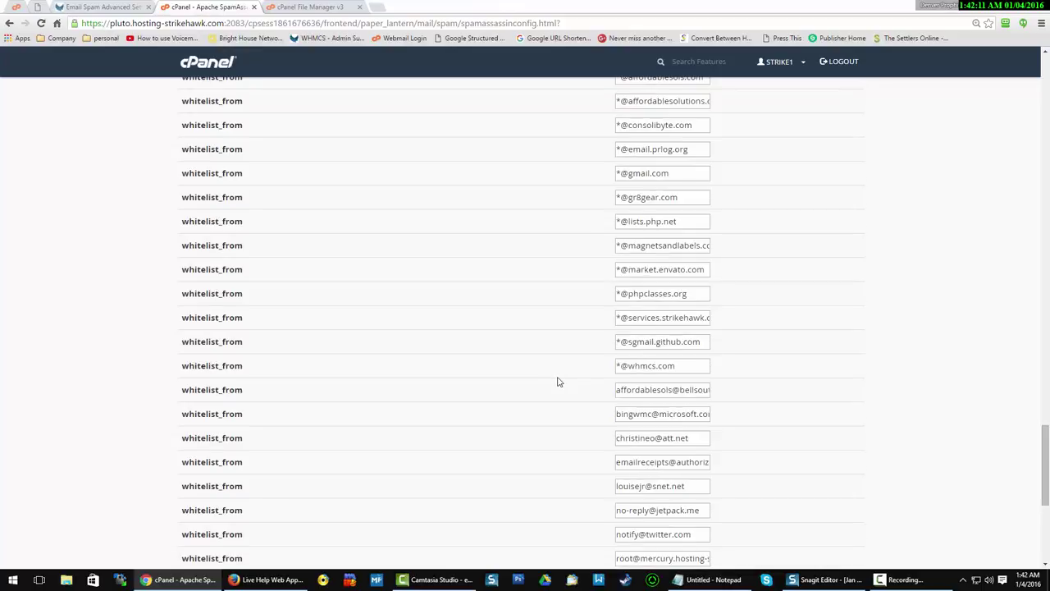
scroll(544, 386, down, 3)
scroll(476, 374, up, 5)
scroll(471, 370, up, 1)
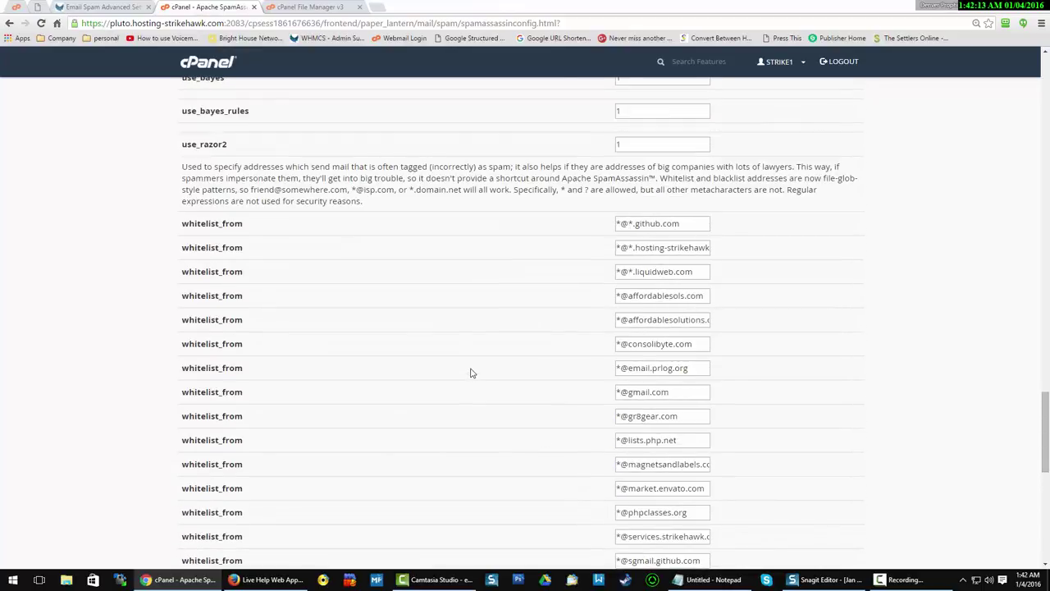
scroll(469, 382, down, 6)
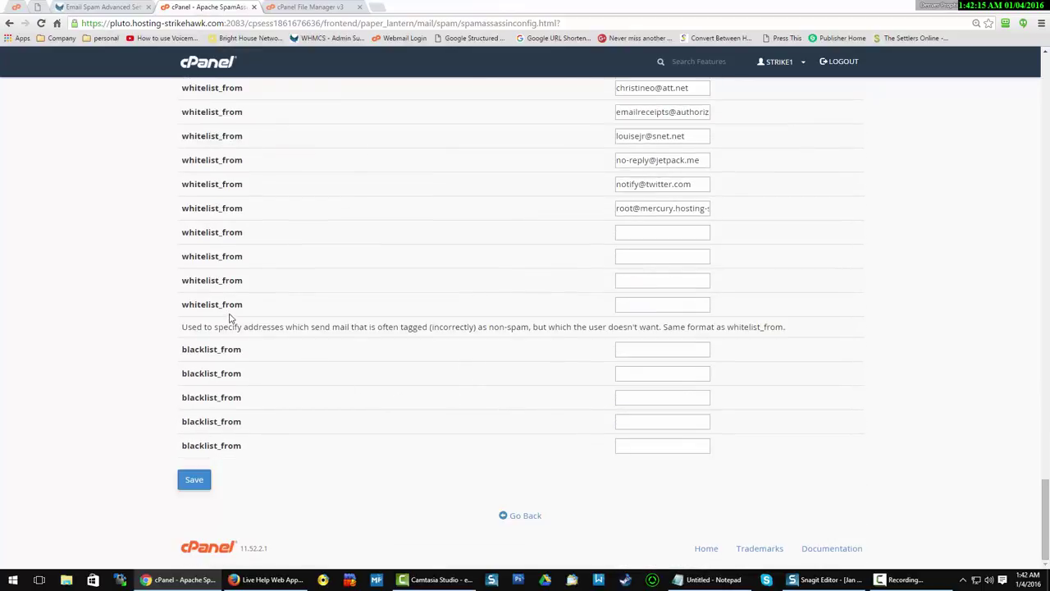
Review the configuration's score rules and its general options from add_header to required_score again, and leave the page without saving.
scroll(274, 271, up, 10)
scroll(277, 271, up, 15)
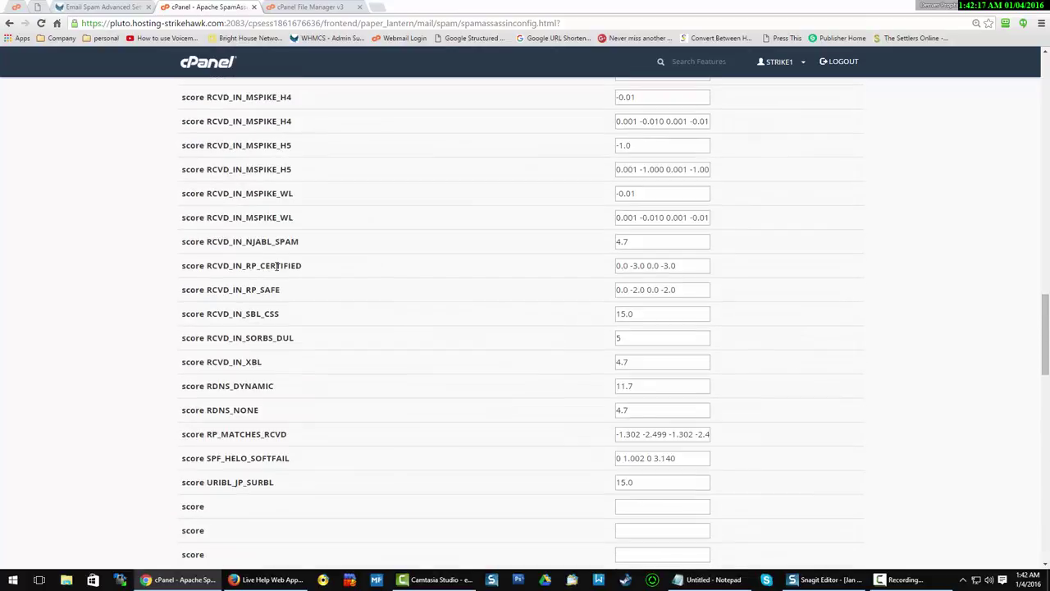
scroll(277, 265, up, 3)
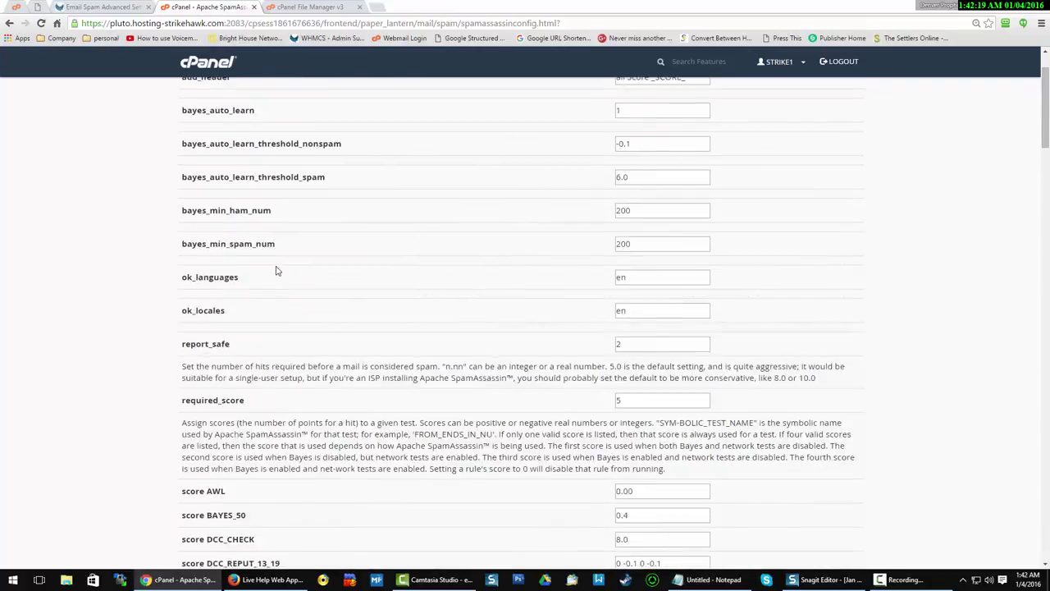
scroll(275, 269, down, 5)
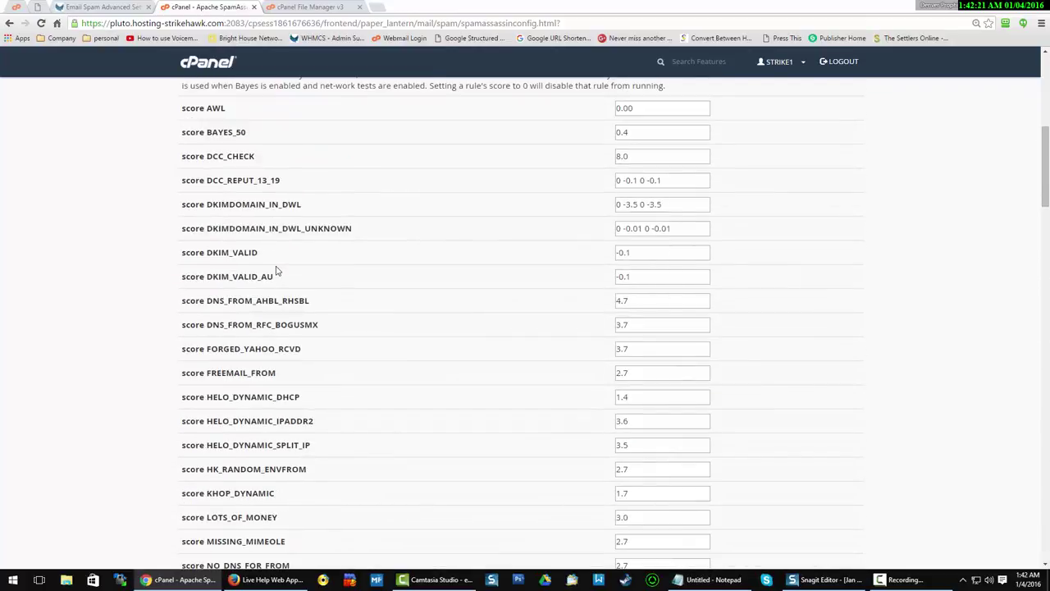
scroll(324, 318, down, 9)
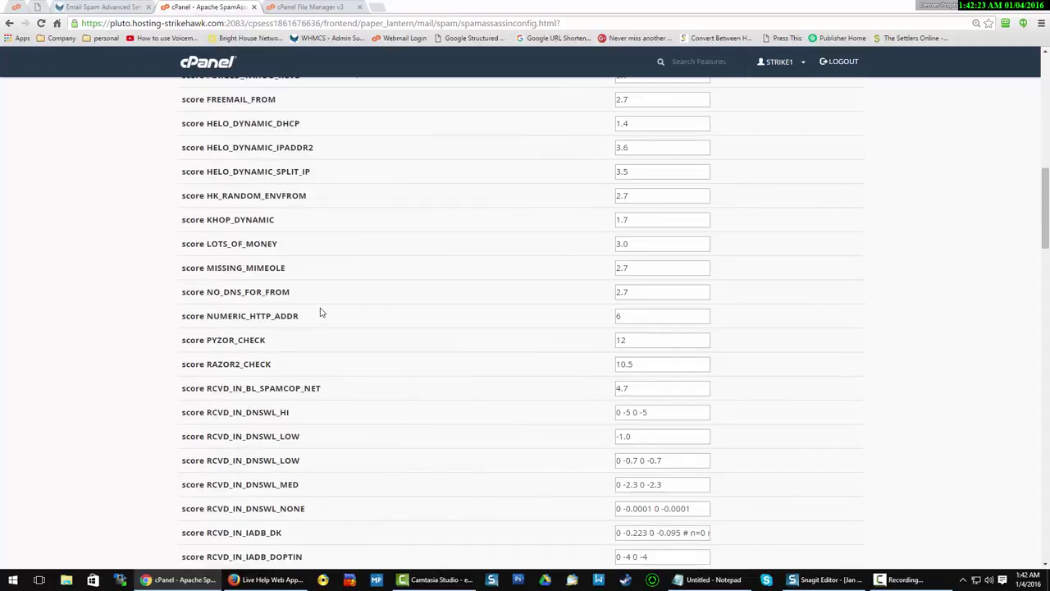
scroll(322, 312, down, 1)
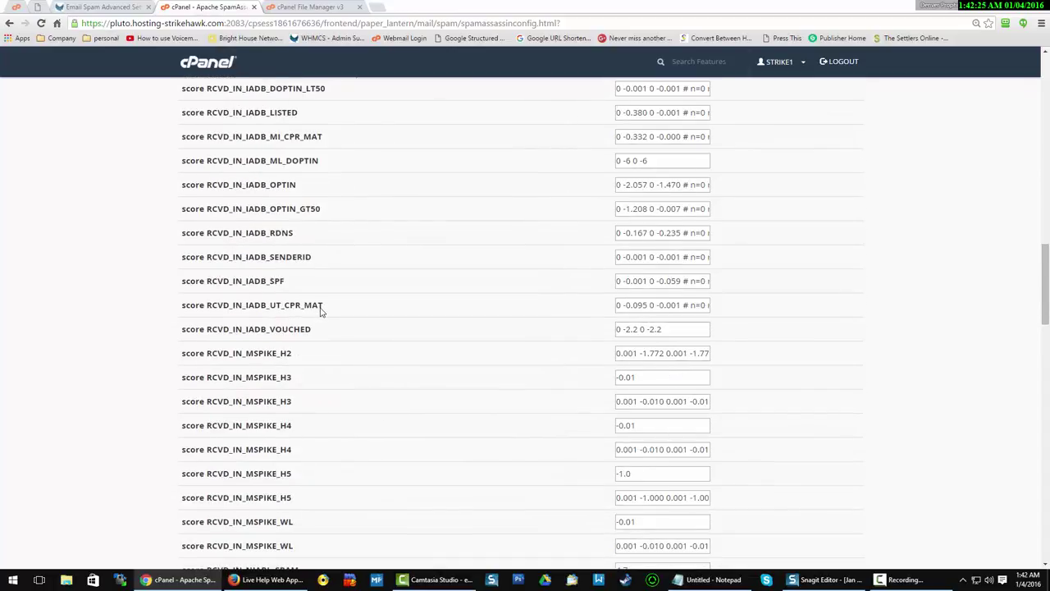
scroll(321, 312, up, 20)
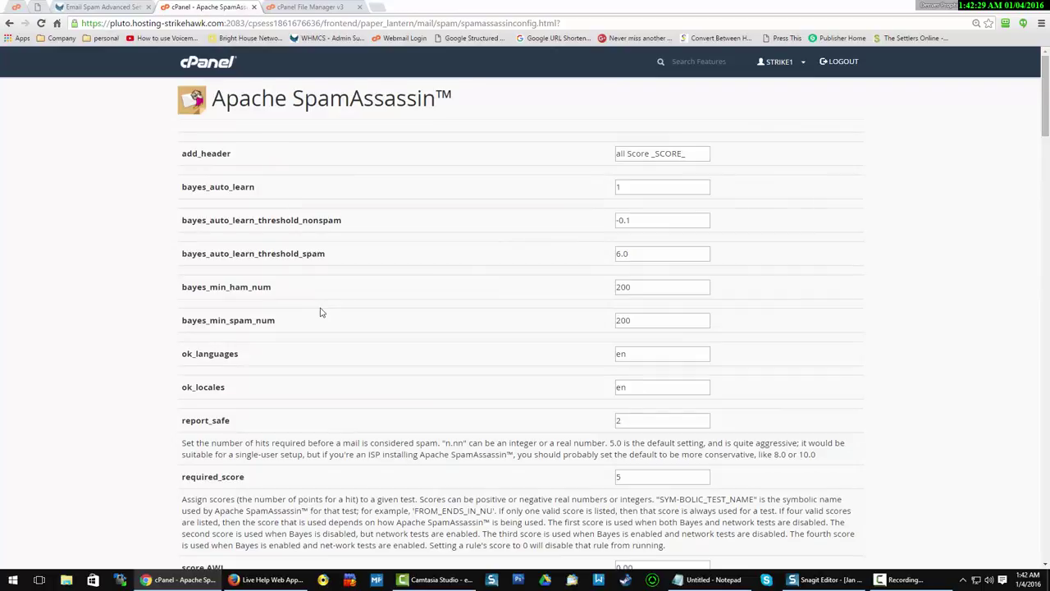
scroll(322, 311, down, 4)
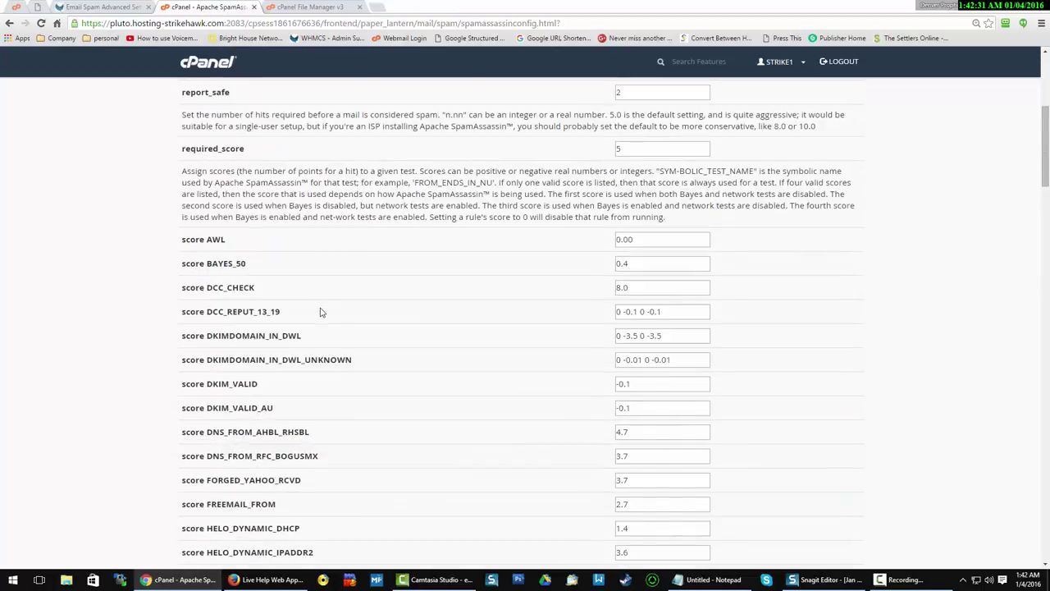
scroll(322, 311, down, 3)
scroll(321, 311, up, 7)
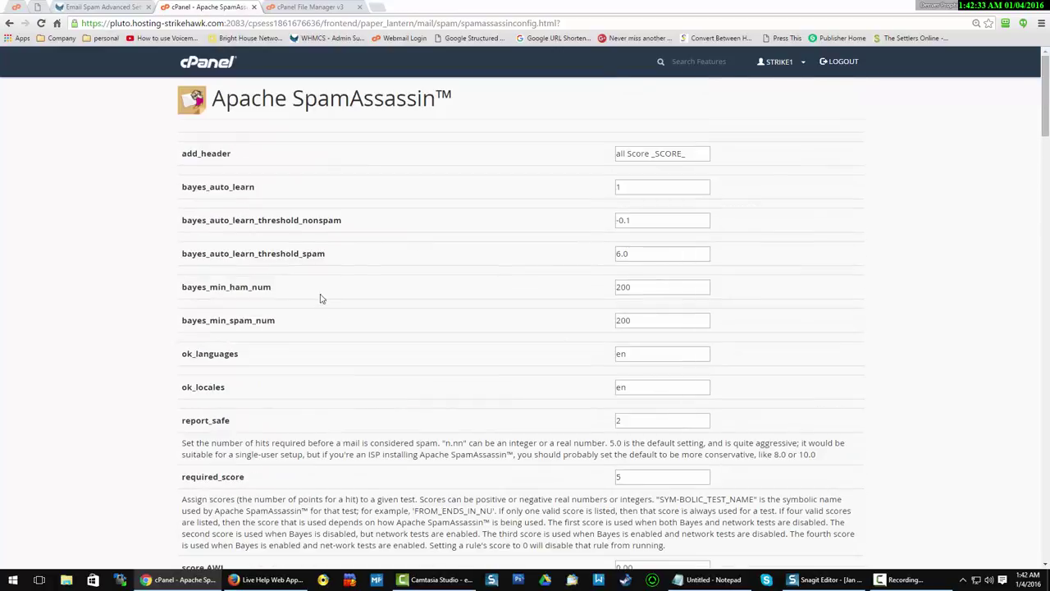
click(9, 23)
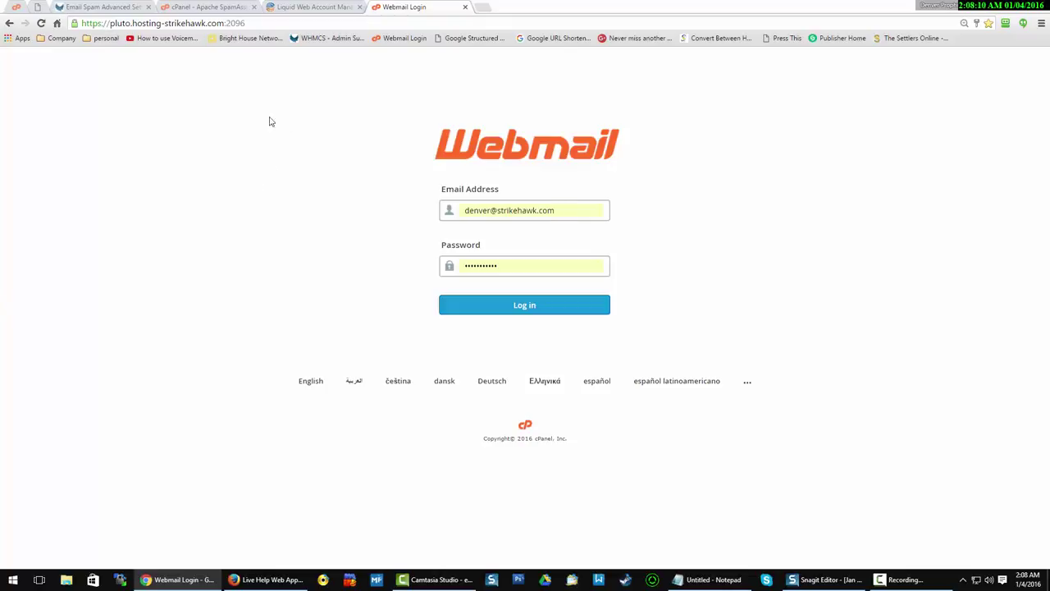
Log in to Webmail with the prefilled credentials using Roundcube and open its Special Folders preferences.
click(481, 304)
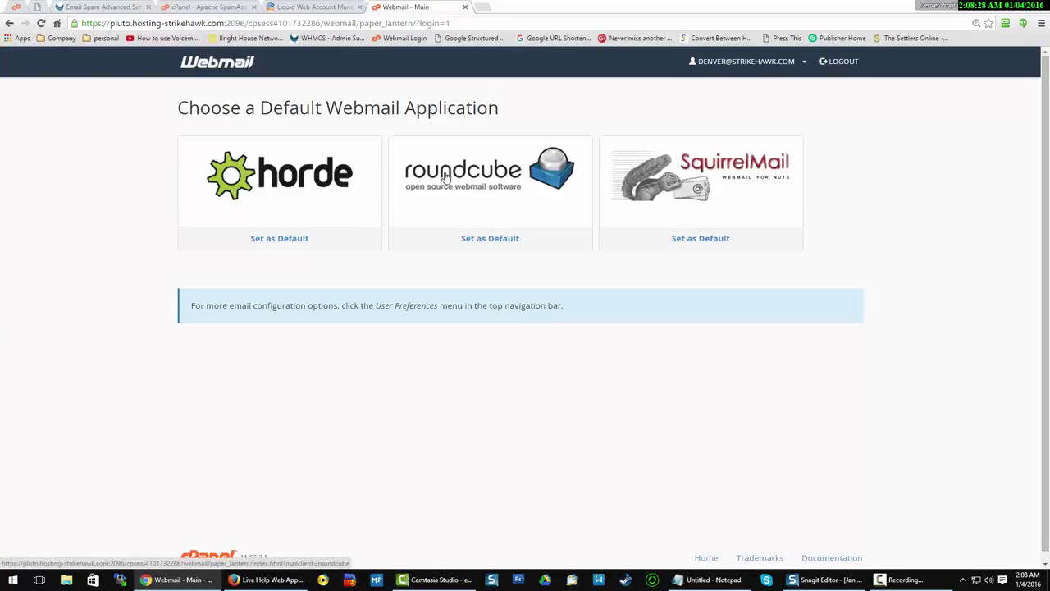
click(445, 176)
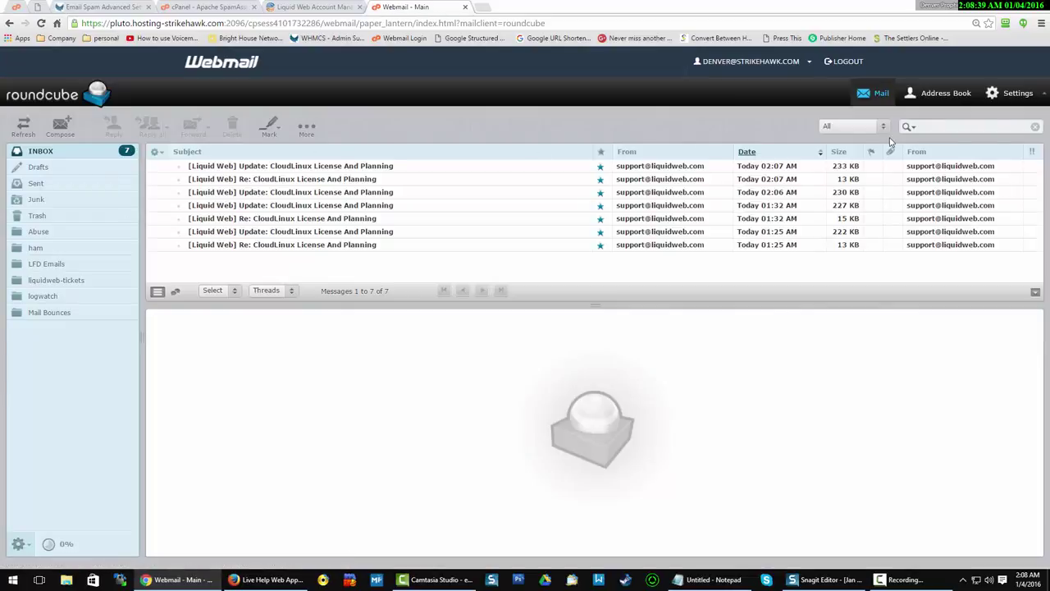
click(1003, 97)
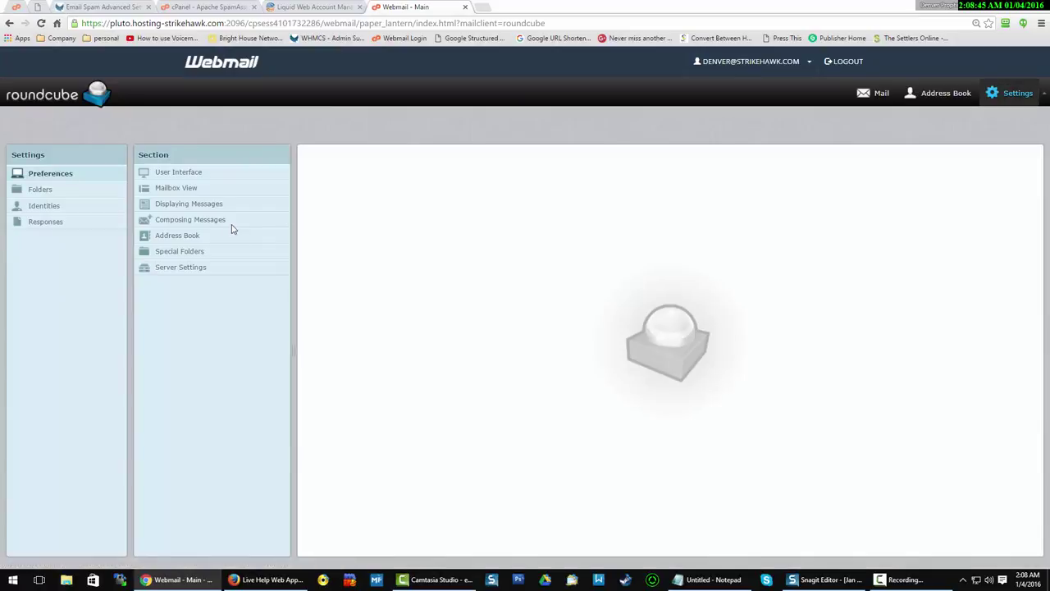
click(181, 255)
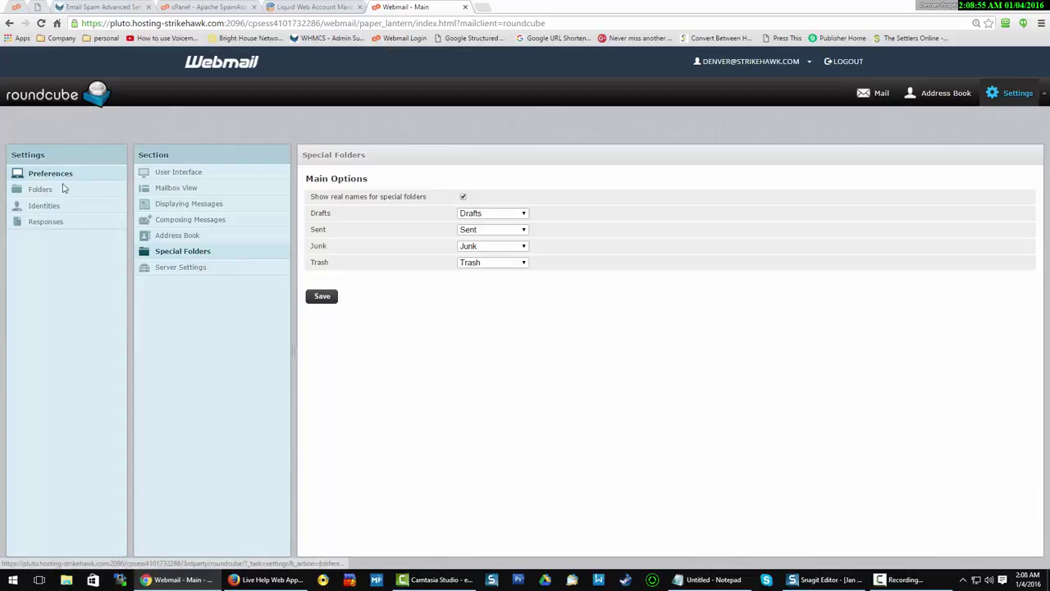
Open Roundcube's folder management and begin a new folder named ham with no parent folder.
click(36, 191)
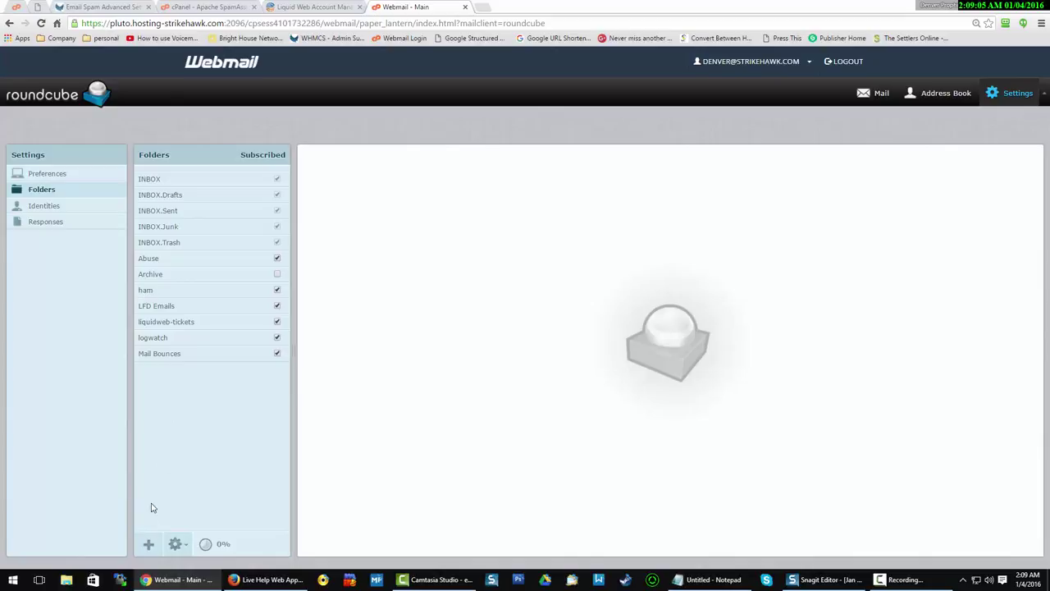
click(147, 544)
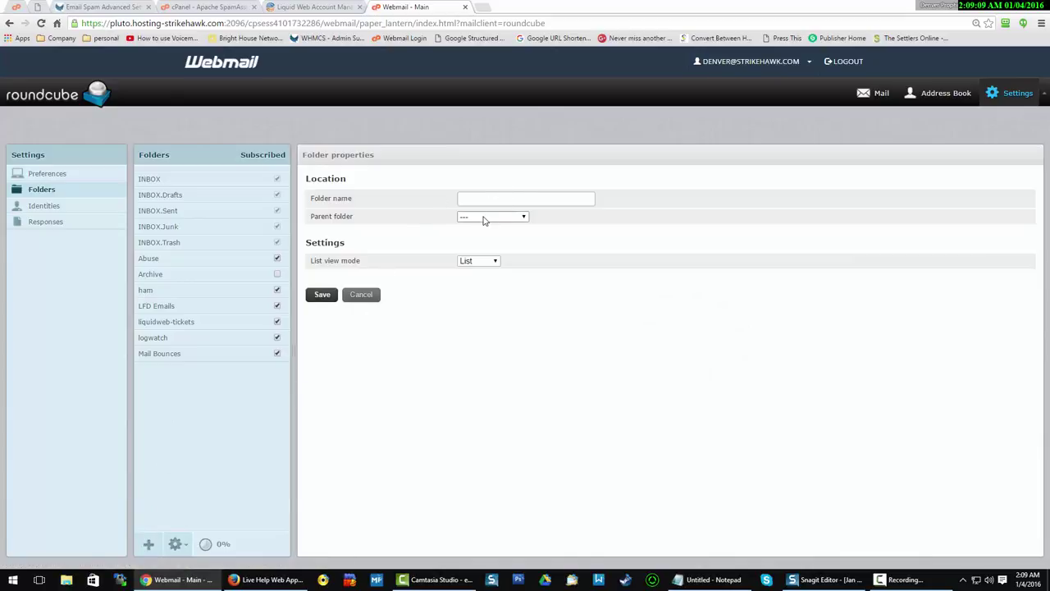
click(484, 219)
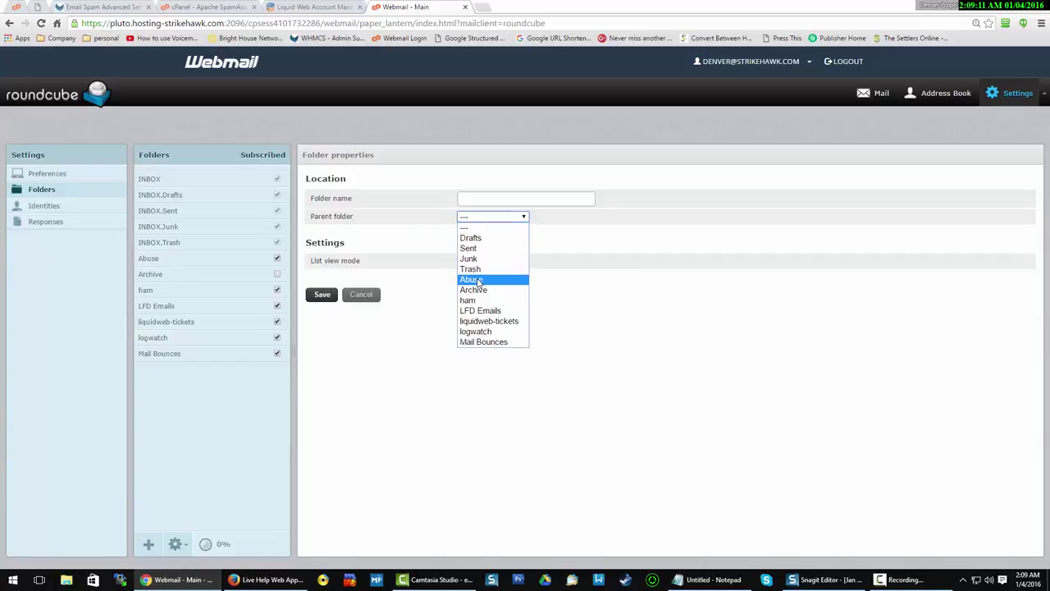
click(473, 227)
click(473, 201)
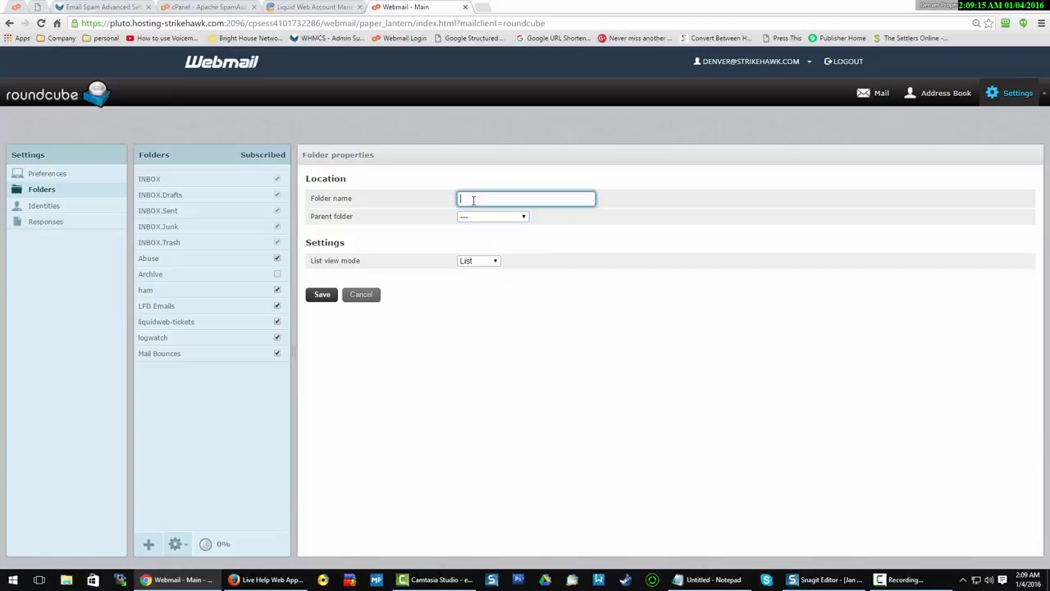
text(ham)
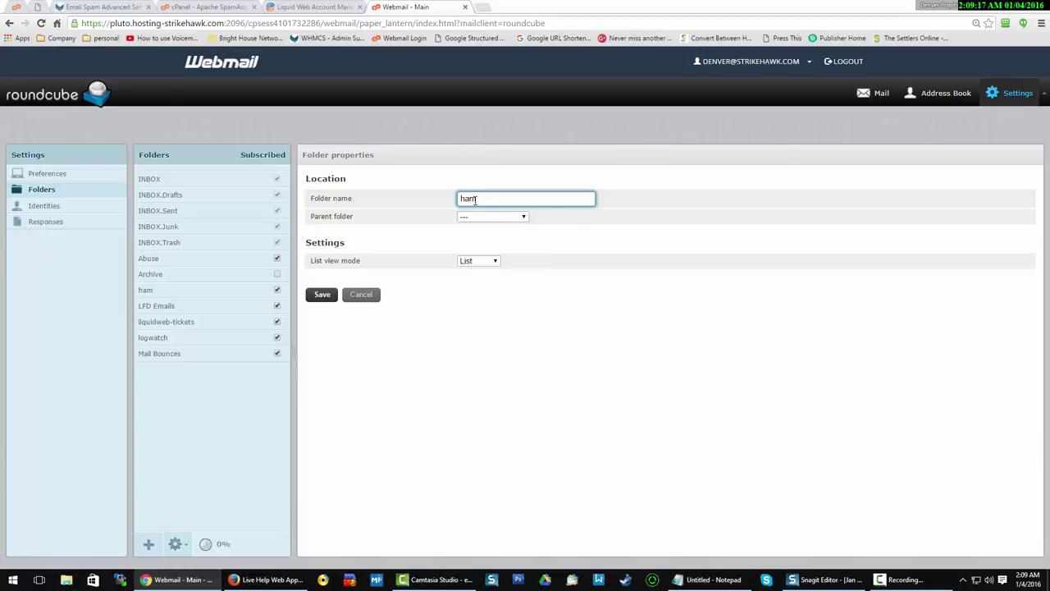
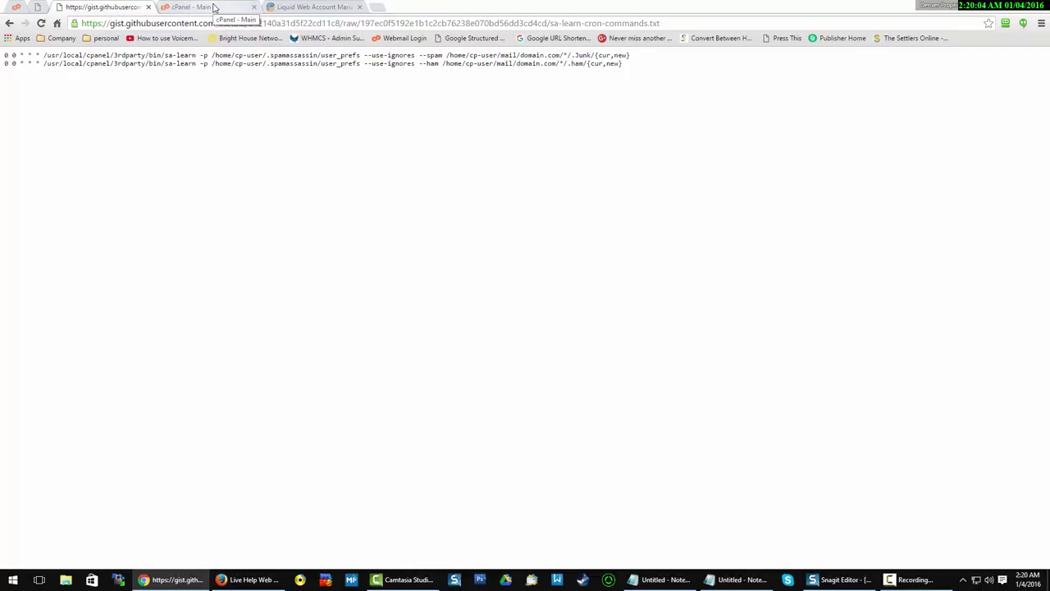
Look up the home directory on cPanel's main page and compare its first part with /home in the gist's ham cron command.
click(213, 7)
scroll(139, 189, down, 2)
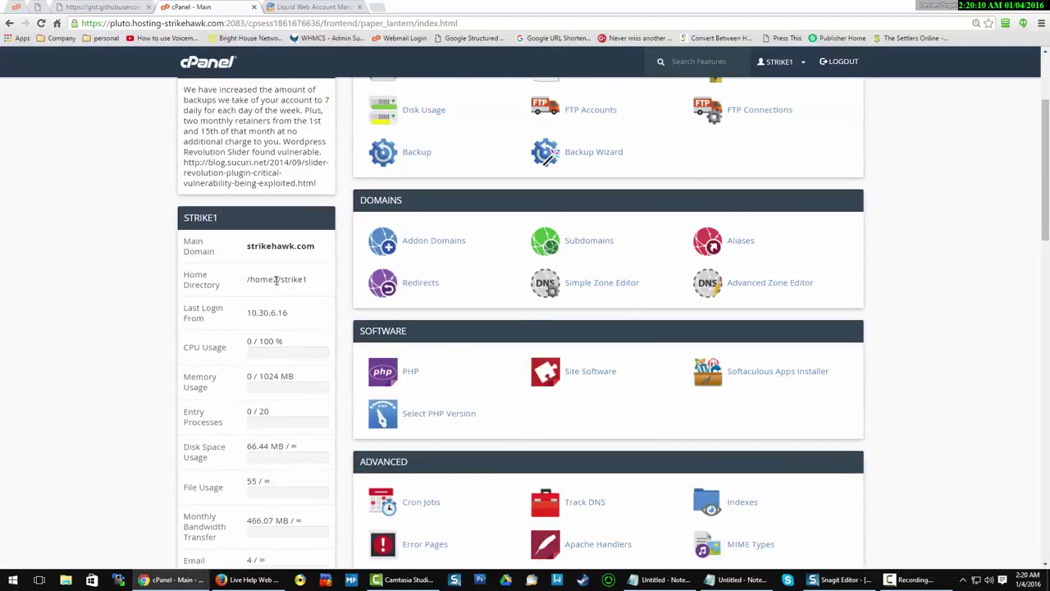
drag(279, 280, 248, 279)
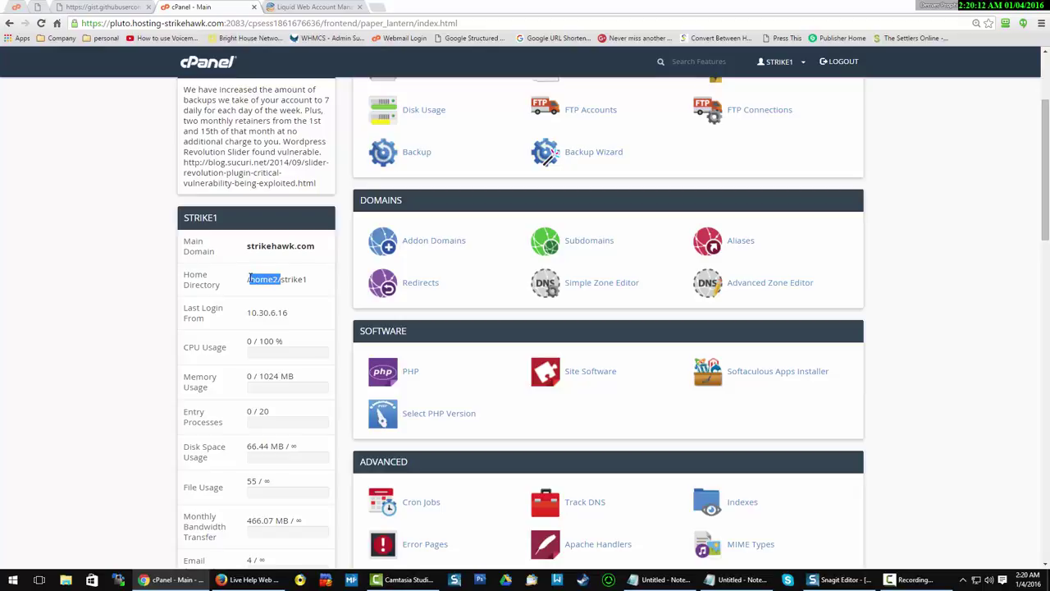
click(109, 10)
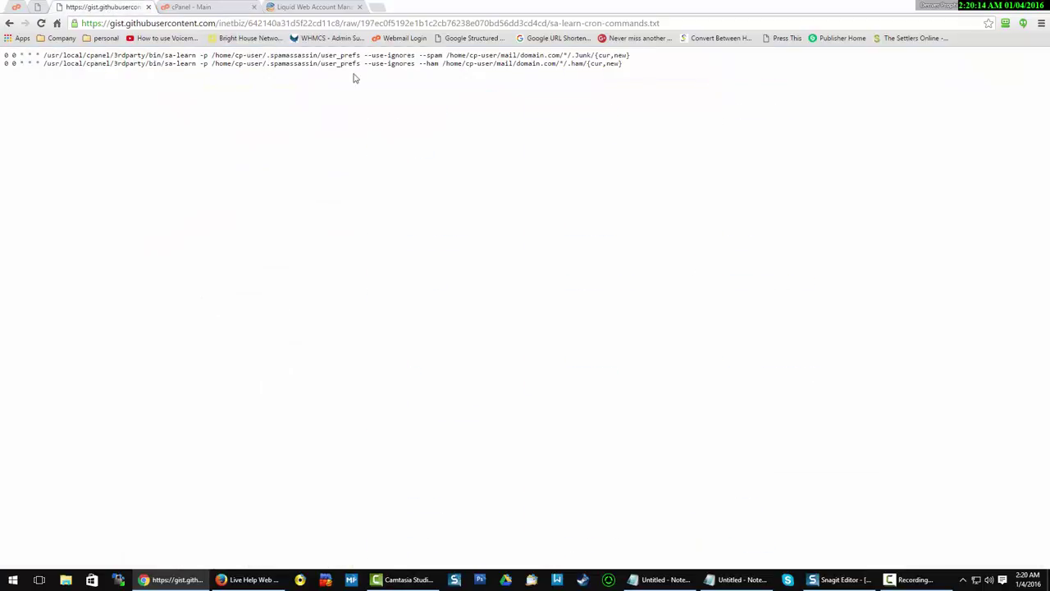
drag(211, 66, 227, 69)
Look up the account username in cPanel's home directory path and locate the matching cp-user placeholder in the ham cron command.
click(218, 9)
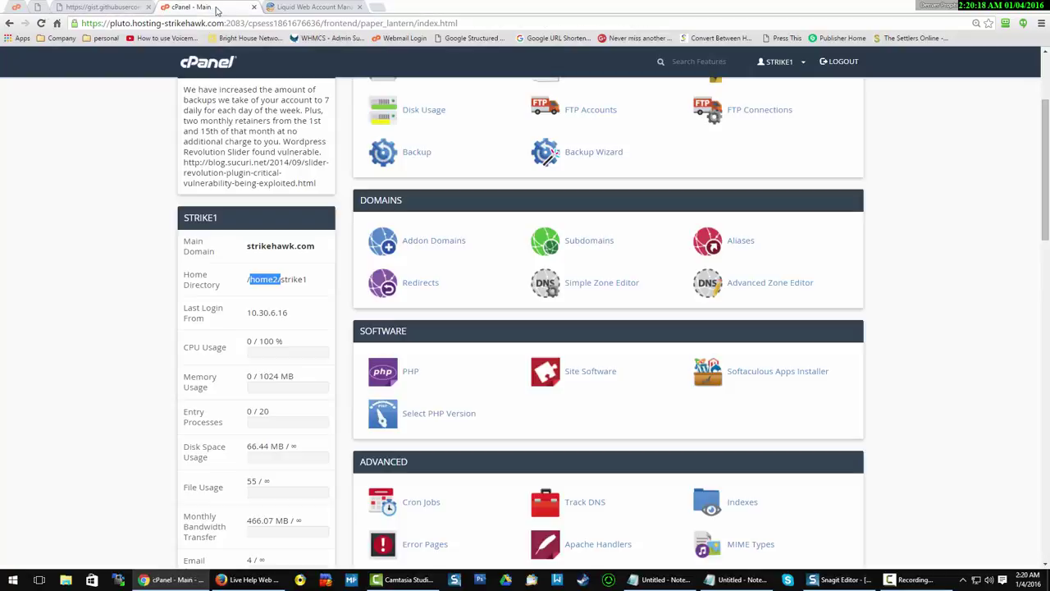
double_click(293, 279)
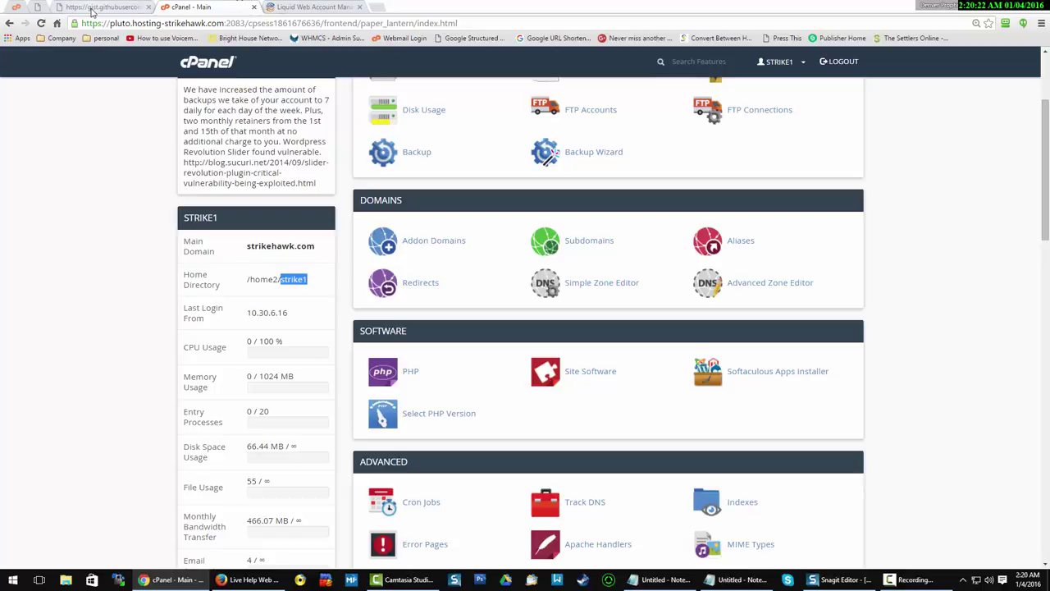
click(93, 10)
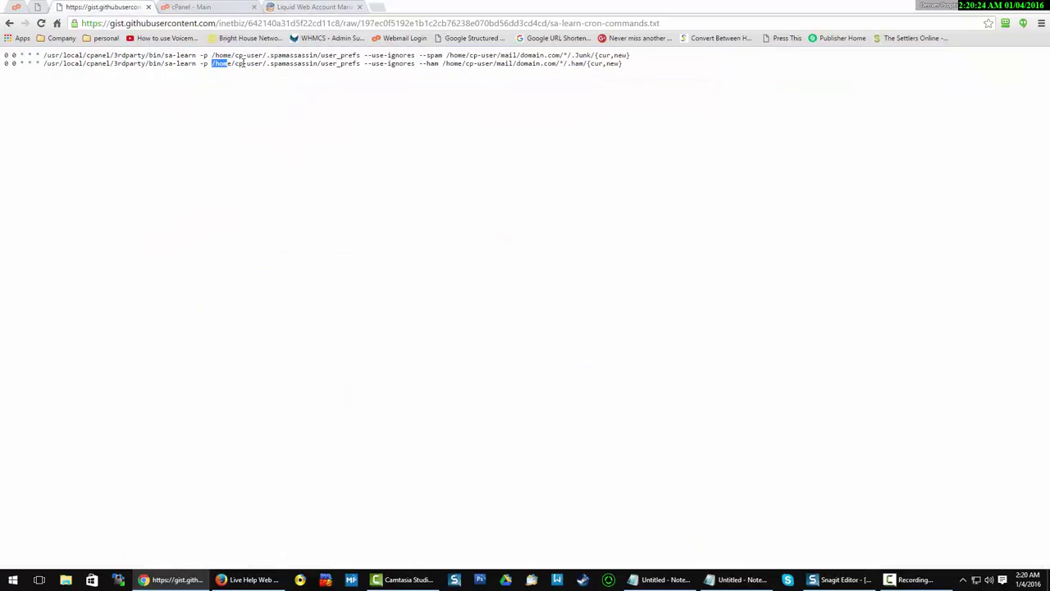
mouse_move(243, 63)
mouse_down()
mouse_move(247, 73)
mouse_move(236, 66)
mouse_up()
Highlight the domain.com placeholder in the mail path of the ham cron command, and clear the selection.
click(519, 64)
drag(518, 65, 552, 68)
drag(542, 67, 519, 67)
click(524, 74)
Switch to the Notepad copy of the cron commands and change /home to /home2 in the mail paths of both the ham and spam lines.
click(722, 581)
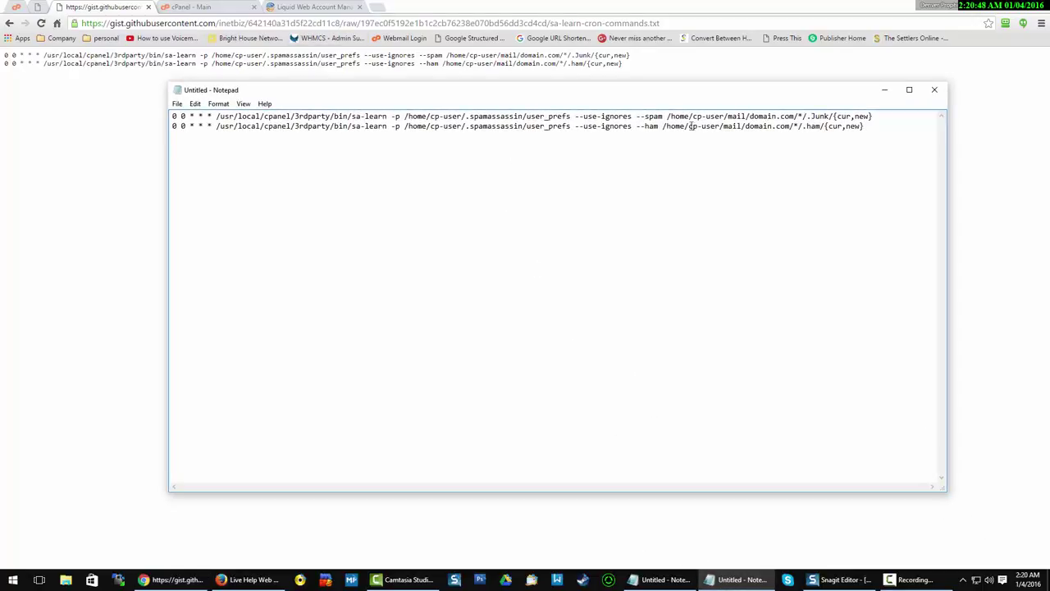
click(685, 127)
text(2)
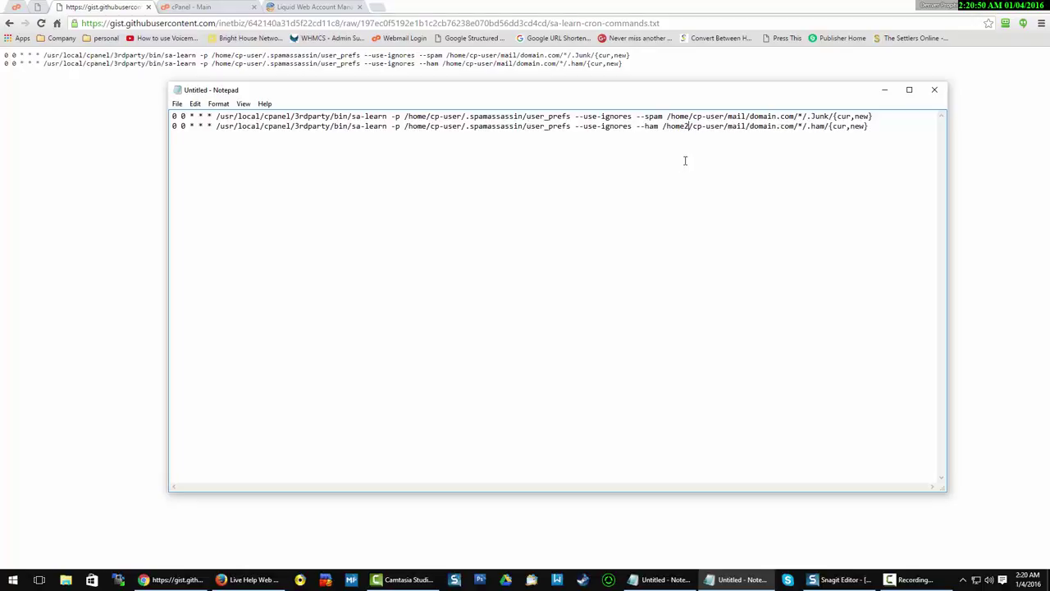
click(688, 116)
text(2)
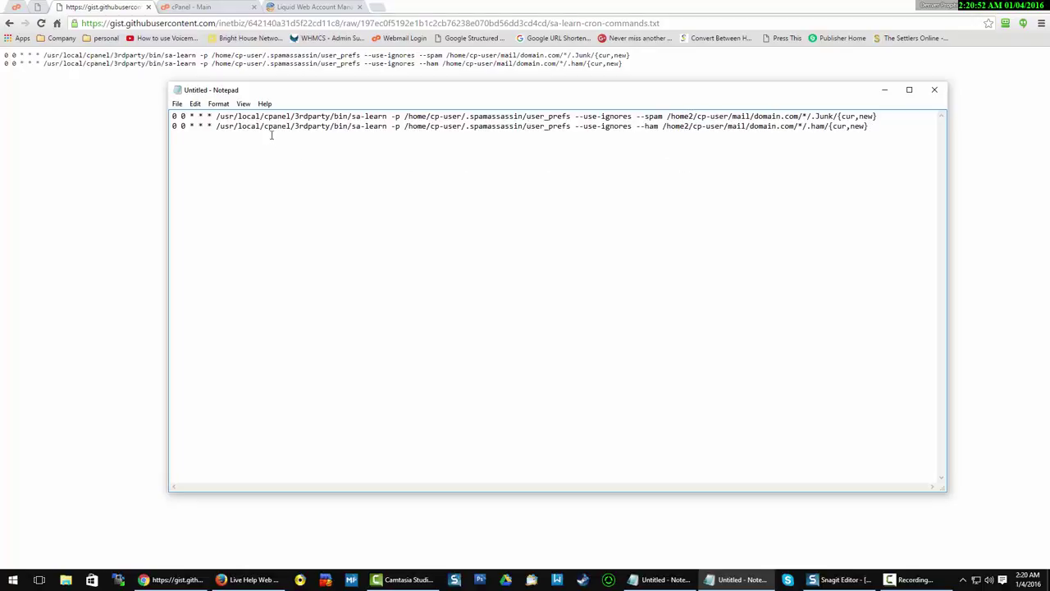
Change /home to /home2 in the user_prefs paths of both the spam and ham lines.
click(427, 117)
text(2)
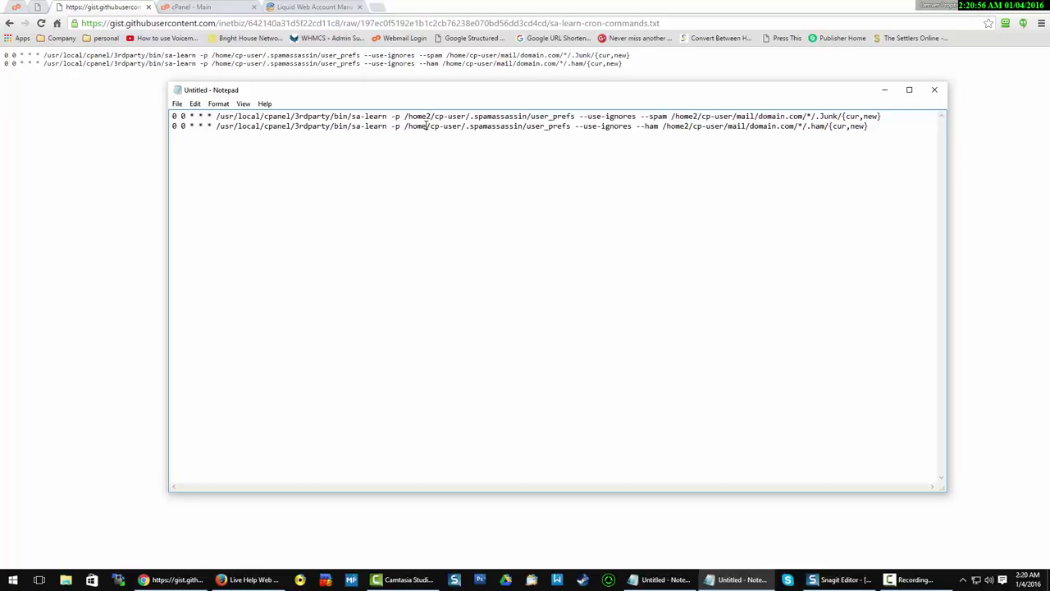
click(426, 126)
text(2)
Replace the cp-user placeholder with strike1 in the user_prefs path of the spam line.
double_click(449, 116)
click(443, 123)
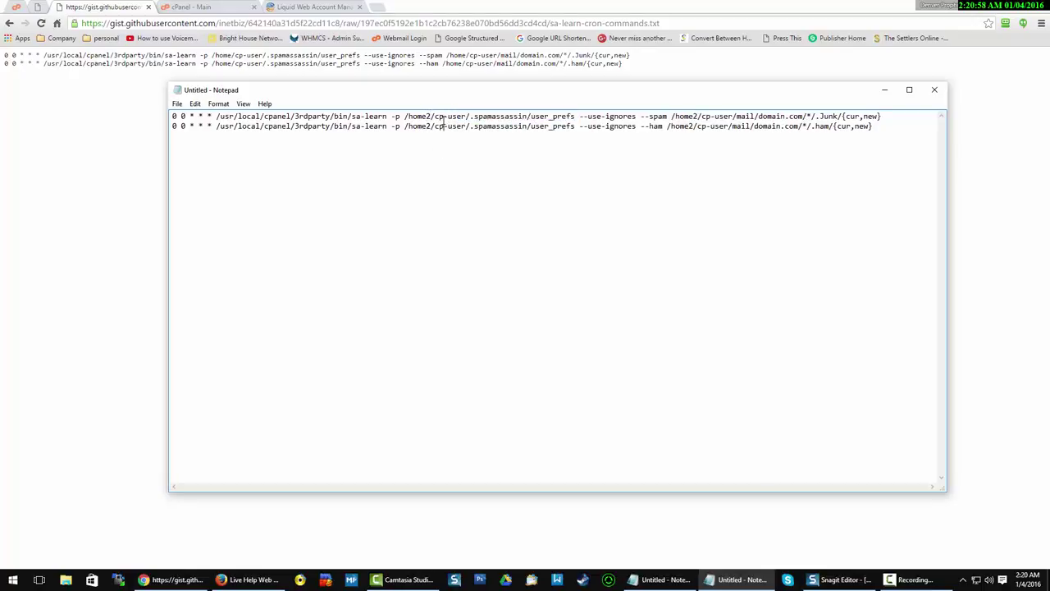
drag(443, 123, 466, 118)
click(434, 116)
text(strike)
Replace the cp-user placeholder with strike1 in the mail path of the spam line.
drag(703, 116, 734, 115)
key(BackSpace)
key(BackSpace)
text(strike)
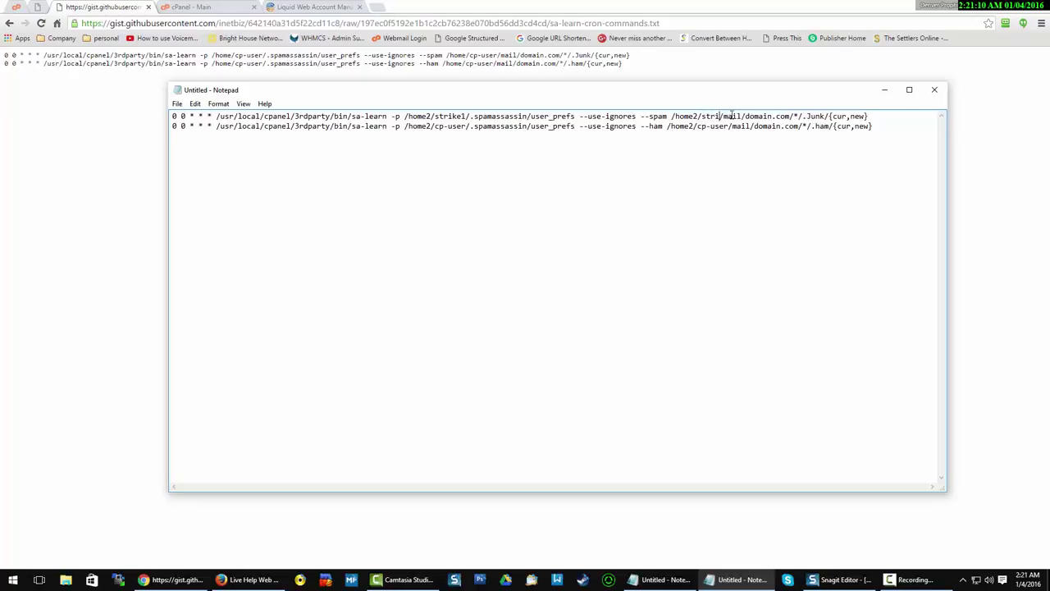
text(1/)
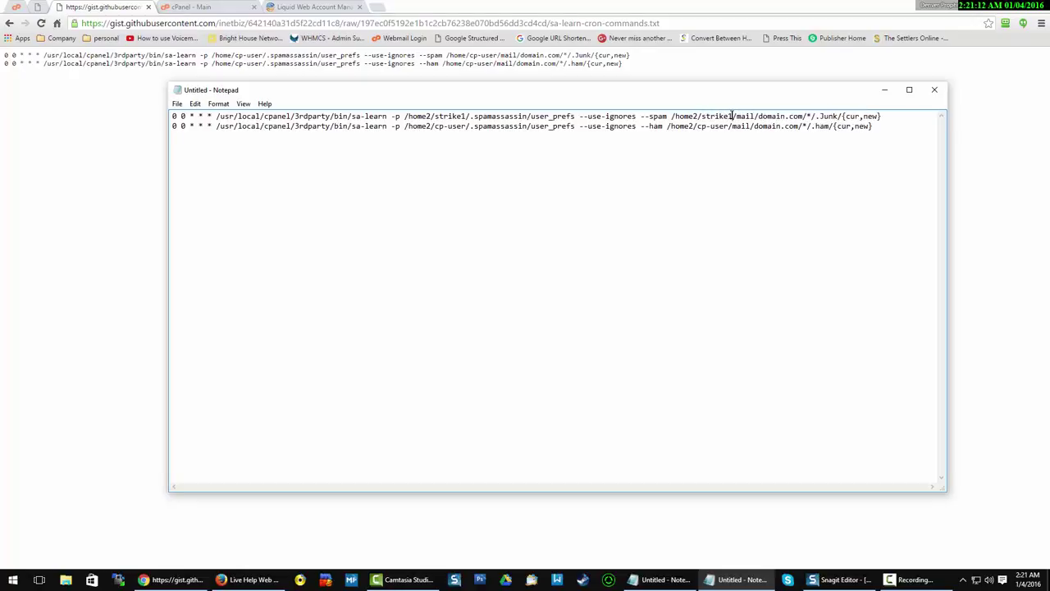
key(BackSpace)
key(BackSpace)
text(e1)
Replace the domain.com placeholder with strikehawk.com in the spam line's mail path.
drag(758, 116, 801, 116)
text(strikehawk.)
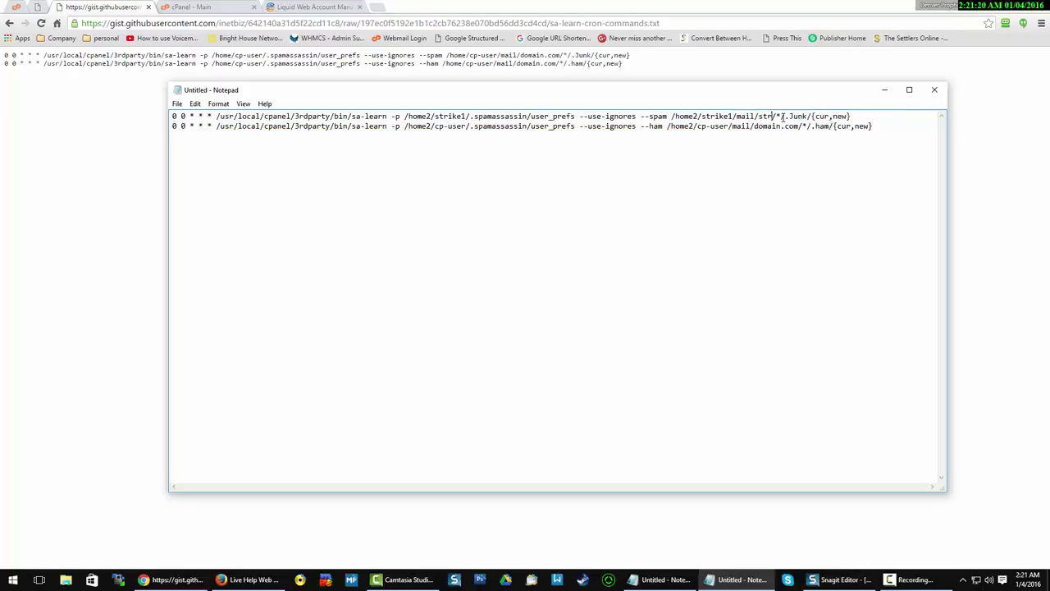
text(com)
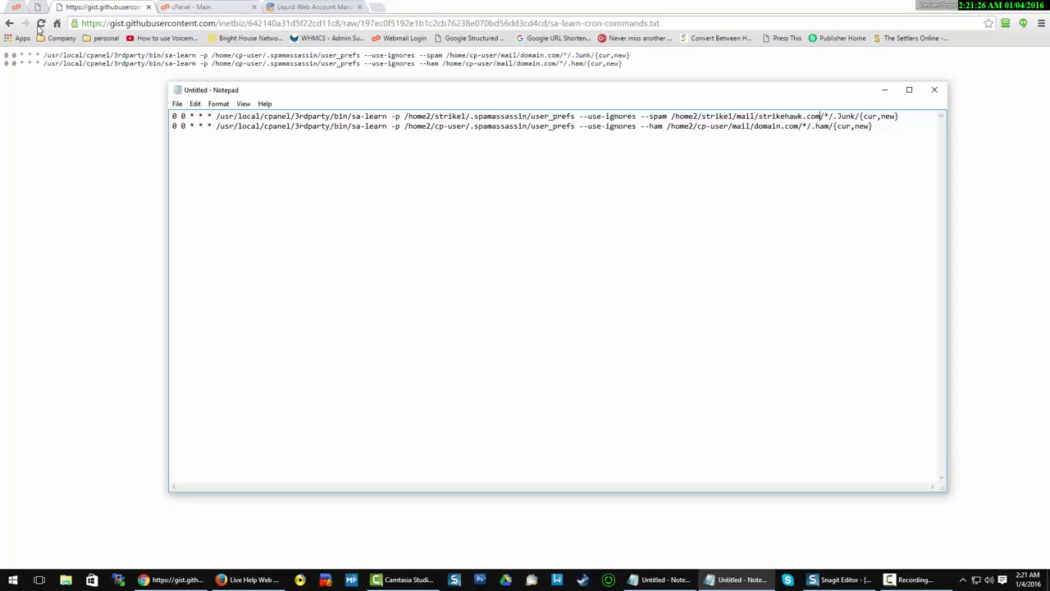
Return the browser to the article, and replace both cp-user placeholders in the Notepad ham line with strike1.
click(9, 23)
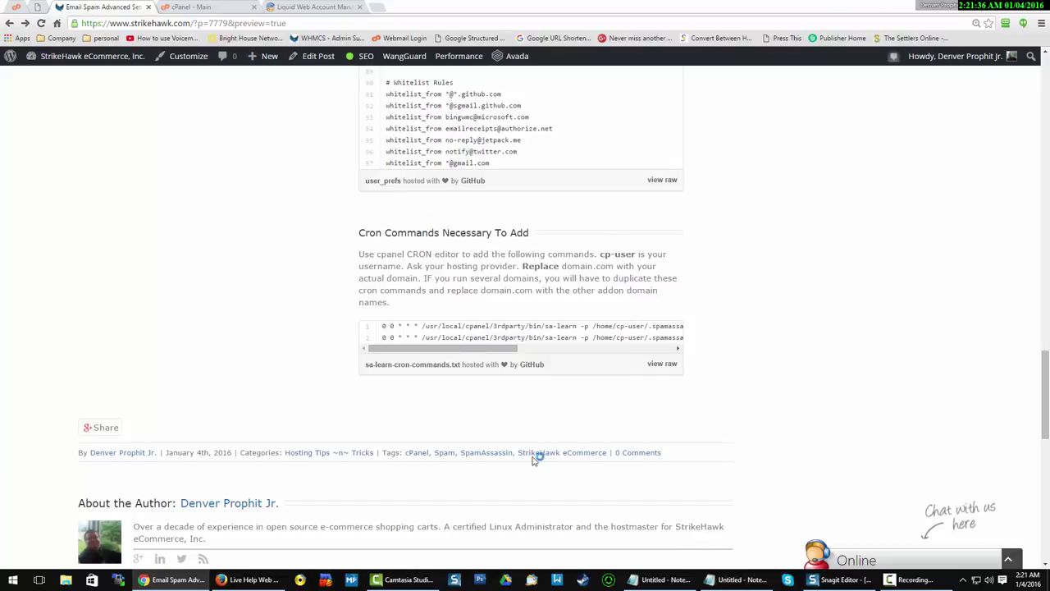
click(733, 578)
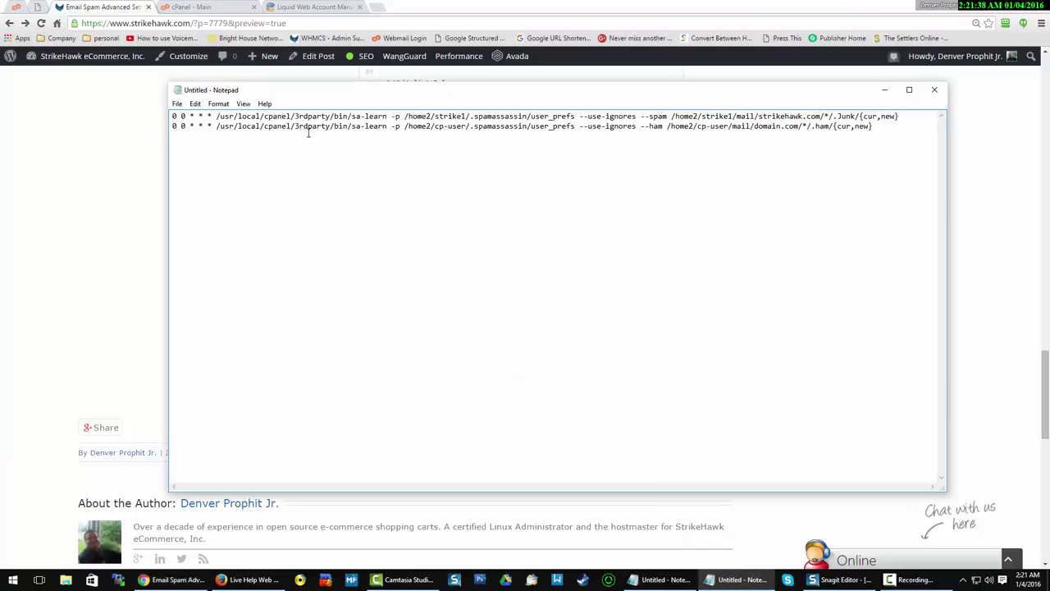
click(416, 126)
drag(435, 127, 468, 126)
text(strike12)
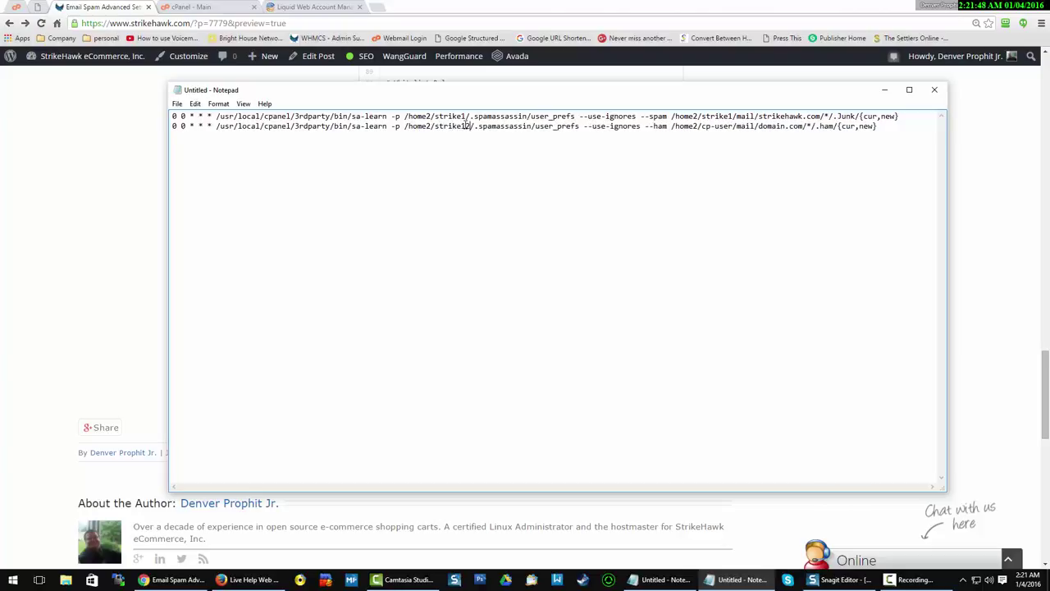
key(BackSpace)
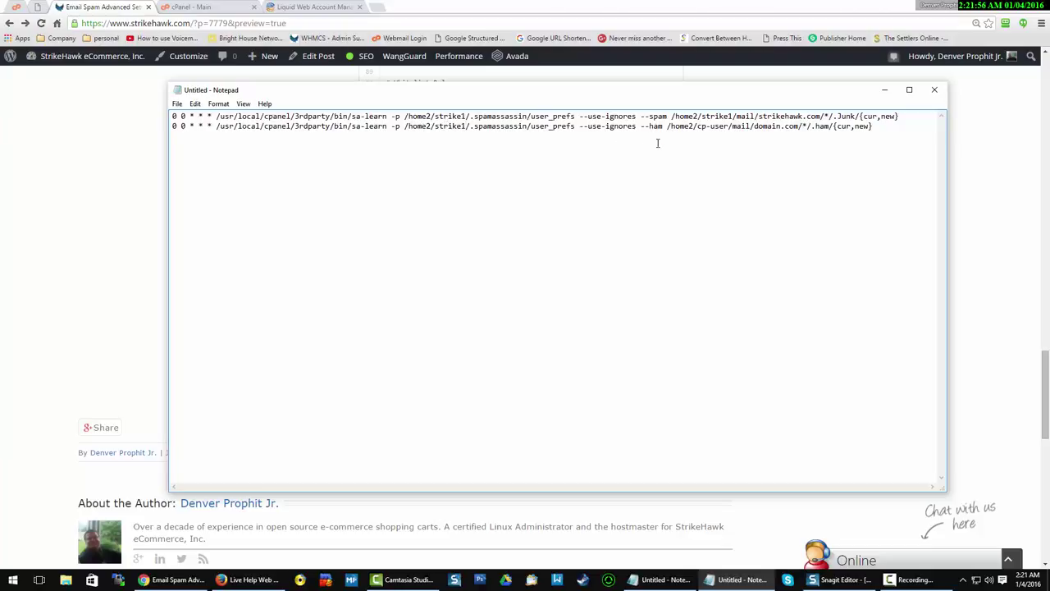
drag(697, 126, 728, 126)
text(strike1)
Replace domain.com with strikehawk.com in the ham line's mail path and minimize Notepad.
drag(753, 125, 800, 127)
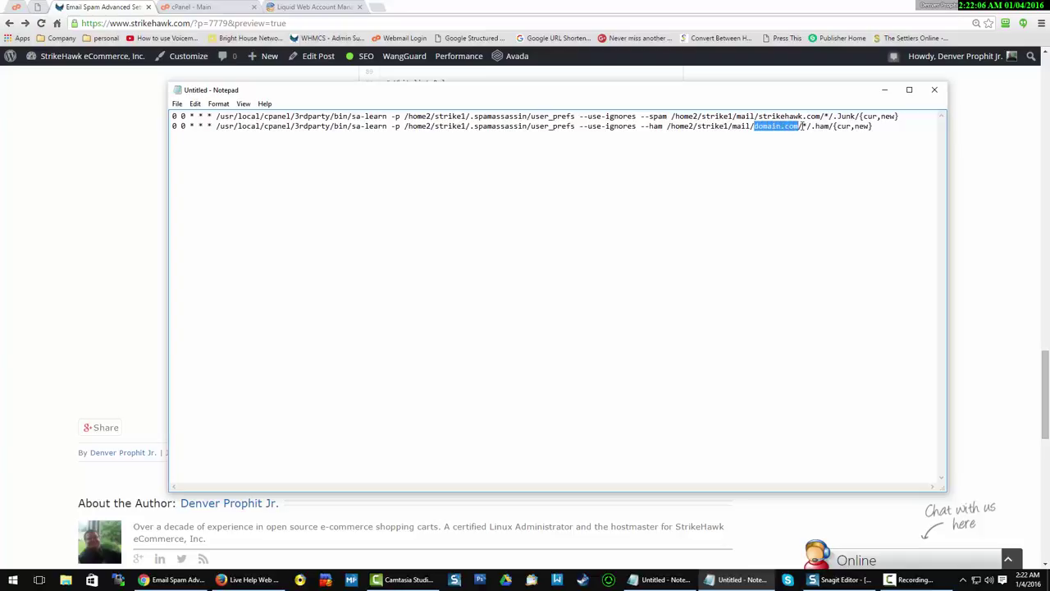
text(strikehawk.com)
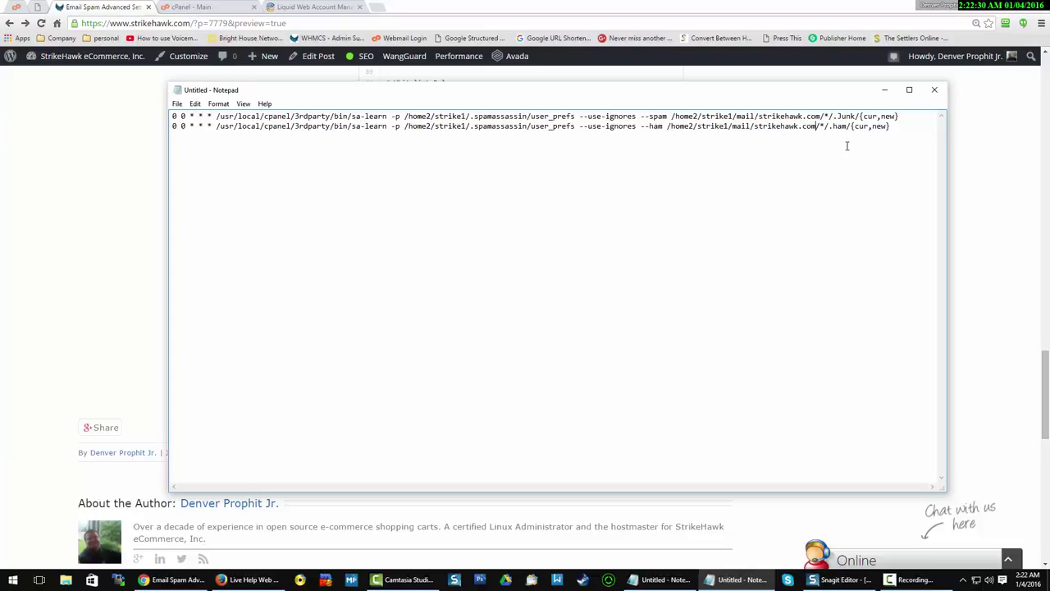
click(884, 90)
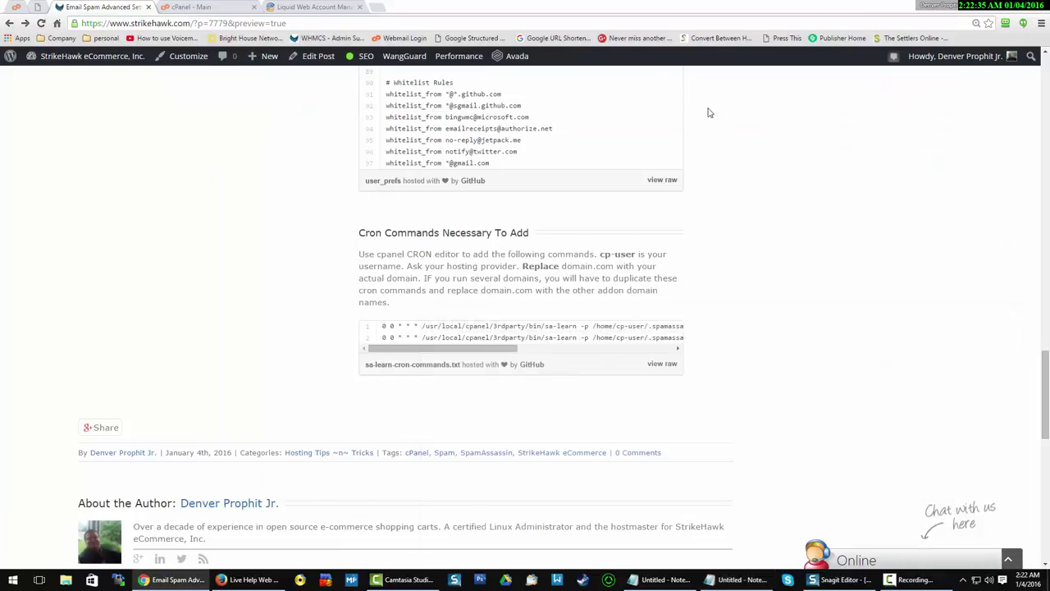
Switch to cPanel's main page, search the features for cron and open Cron Jobs.
click(204, 8)
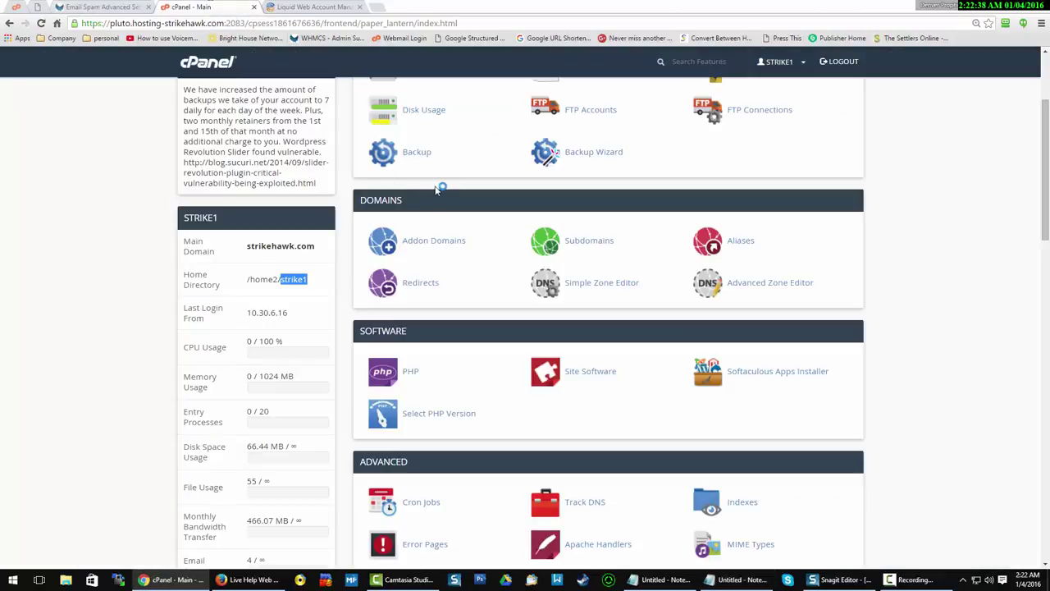
scroll(459, 181, up, 2)
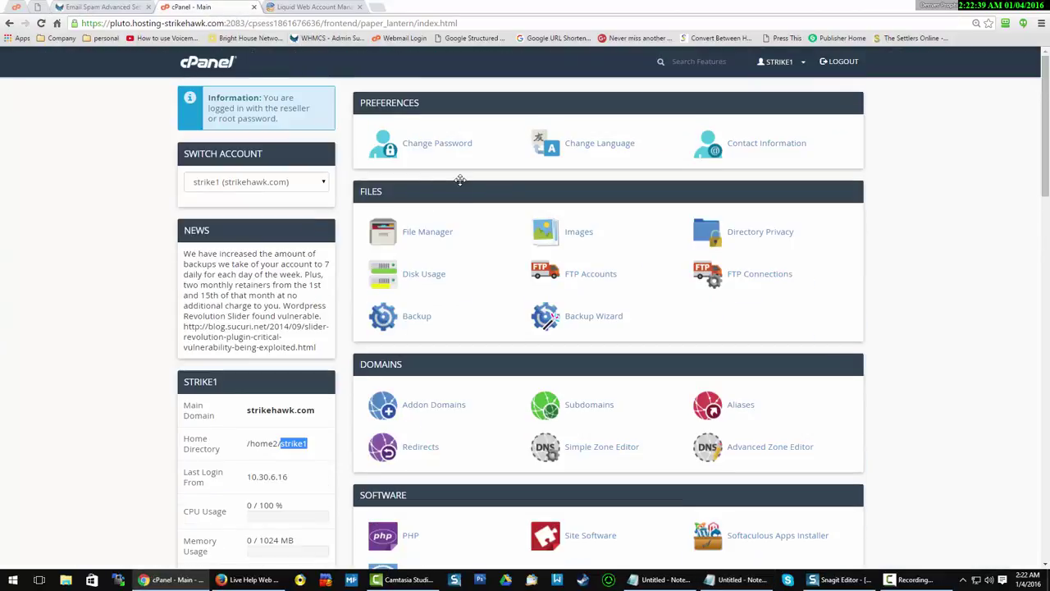
click(674, 62)
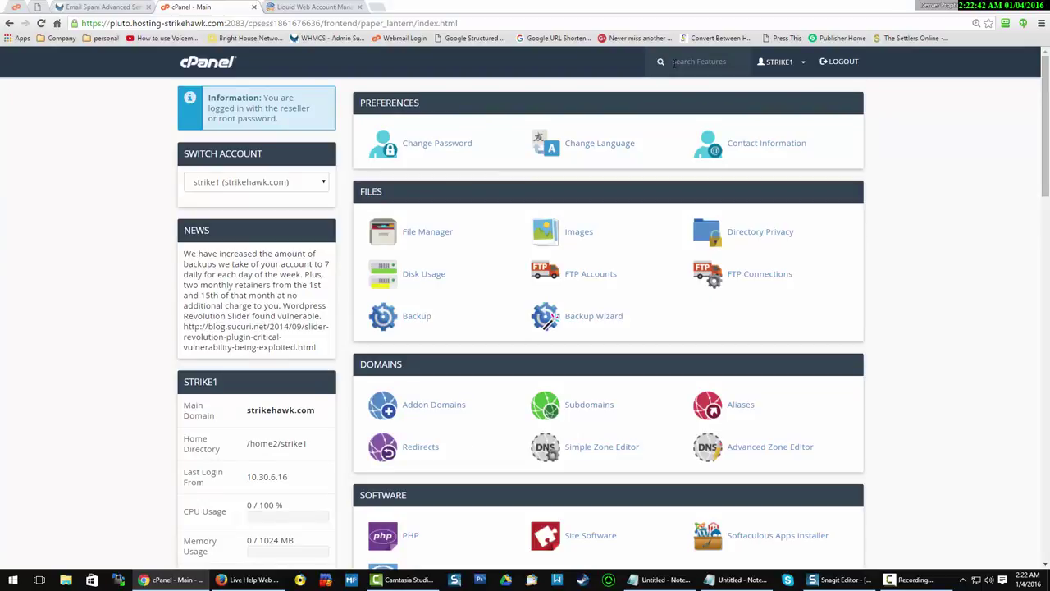
text(cron)
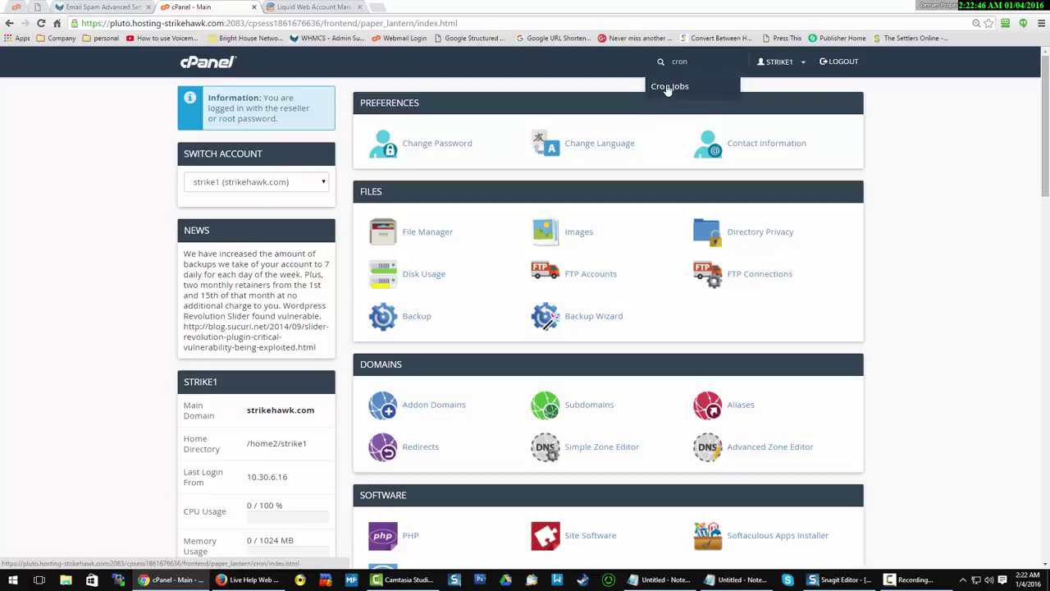
click(668, 87)
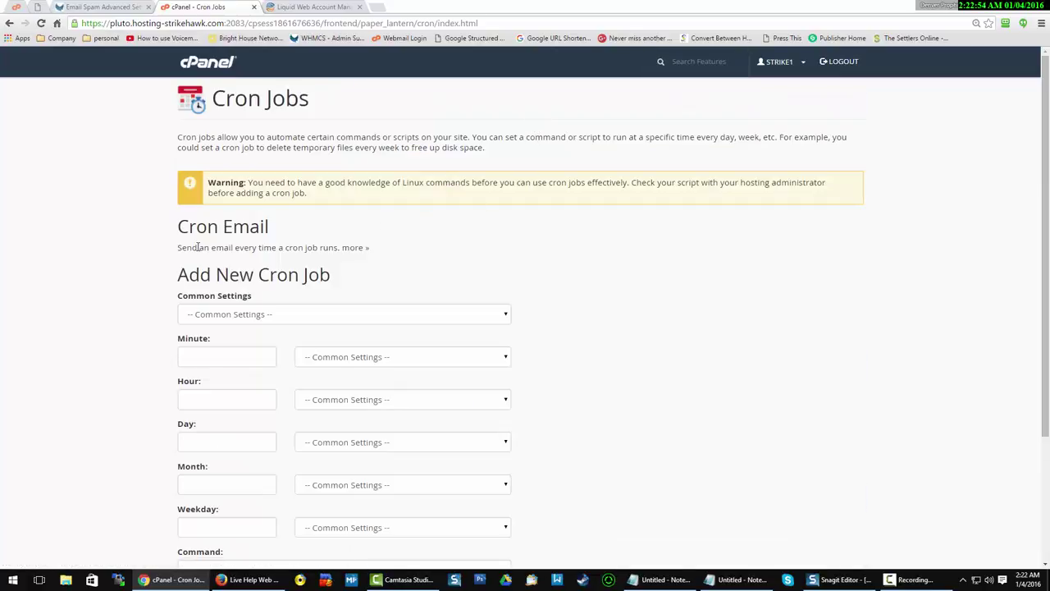
Set the new cron job's schedule to the common setting Once Per Day (0 0 * * *).
scroll(157, 238, down, 1)
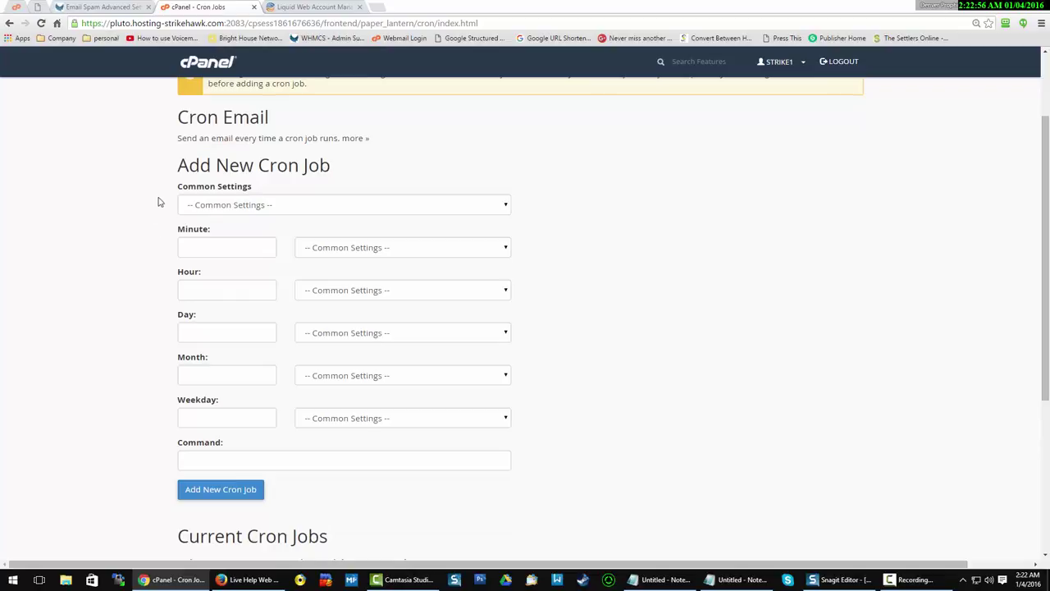
click(204, 206)
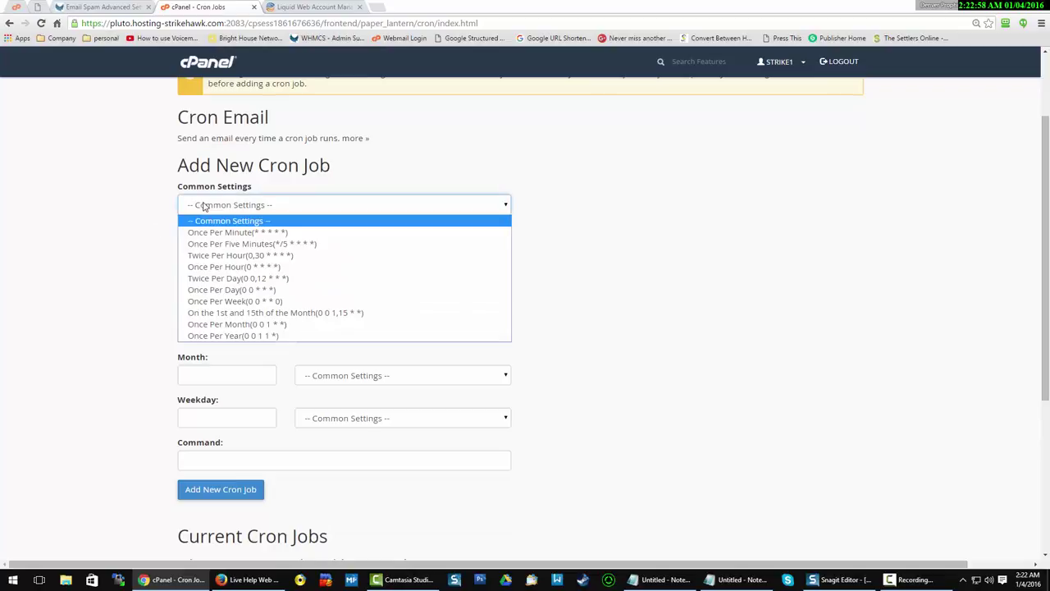
click(233, 290)
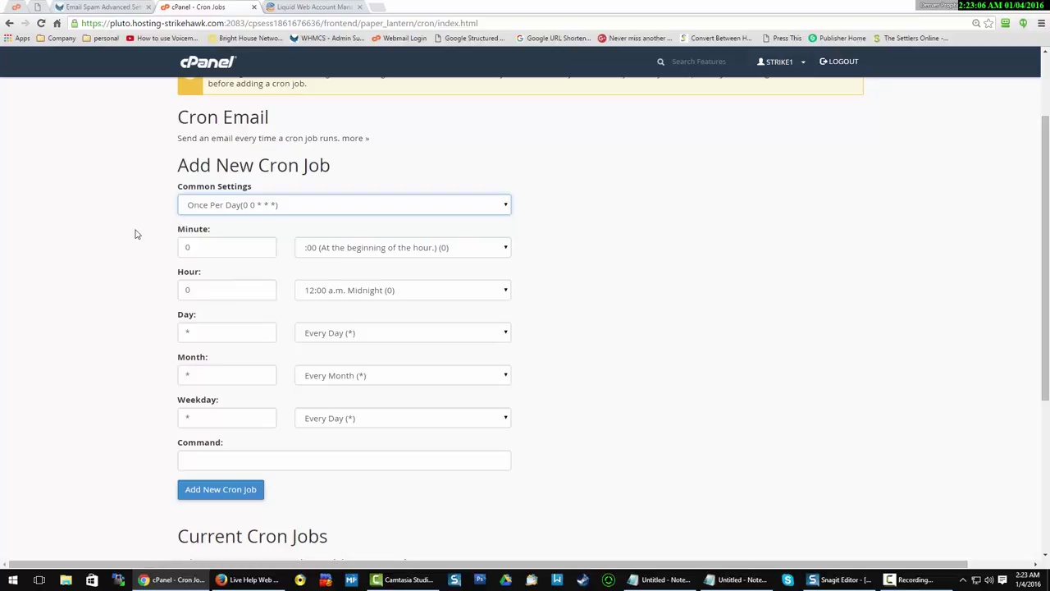
Try the spam sa-learn command from Notepad, without its 0 0 * * * prefix, as the new cron job's command, and clear the field again.
scroll(137, 234, down, 2)
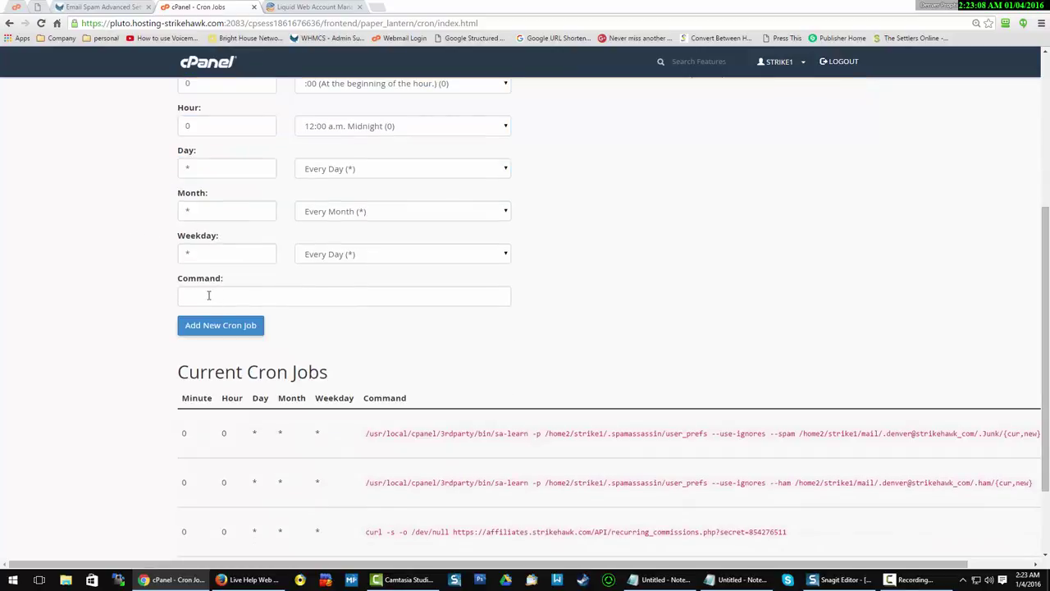
click(726, 580)
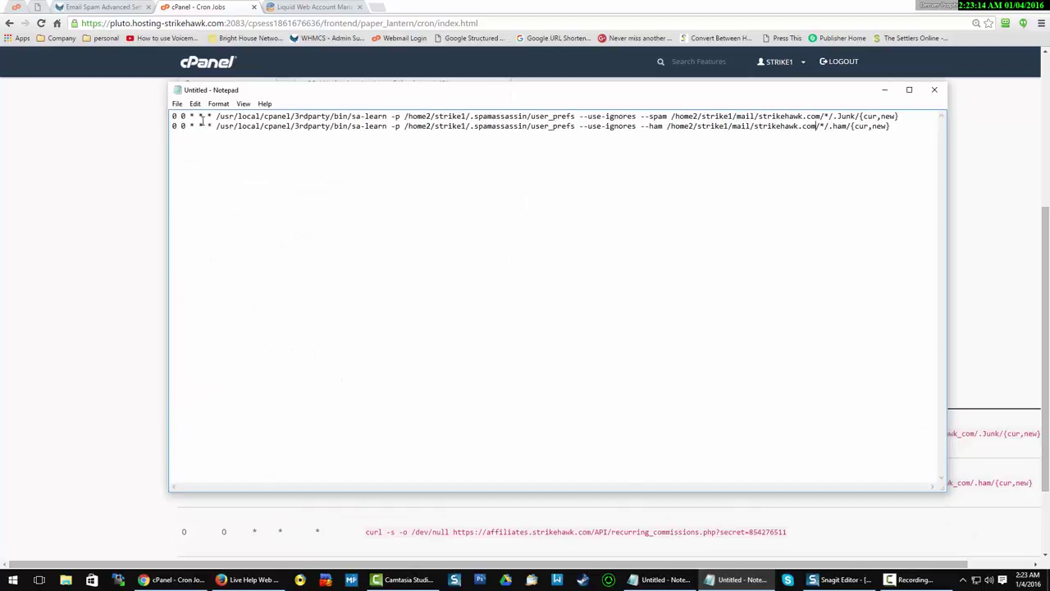
drag(215, 116, 933, 114)
key(ctrl+c)
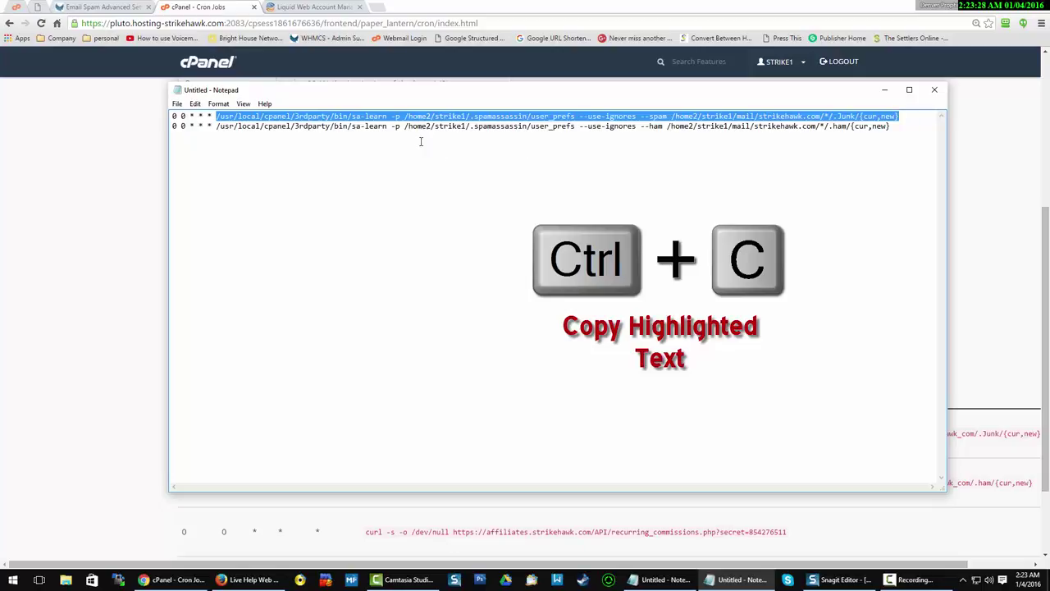
click(143, 149)
scroll(128, 175, down, 3)
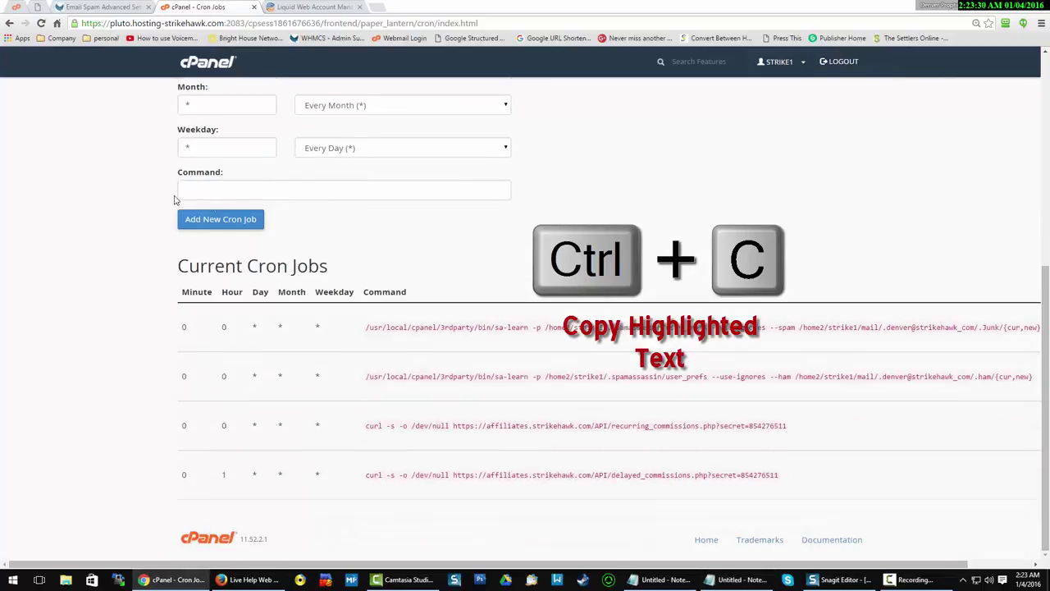
click(217, 190)
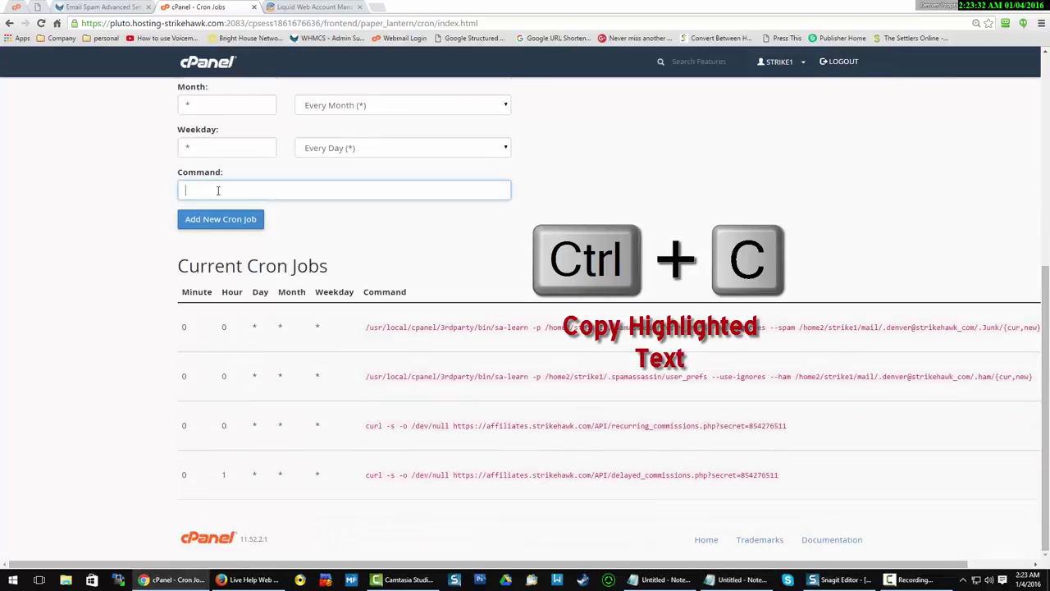
key(ctrl+v)
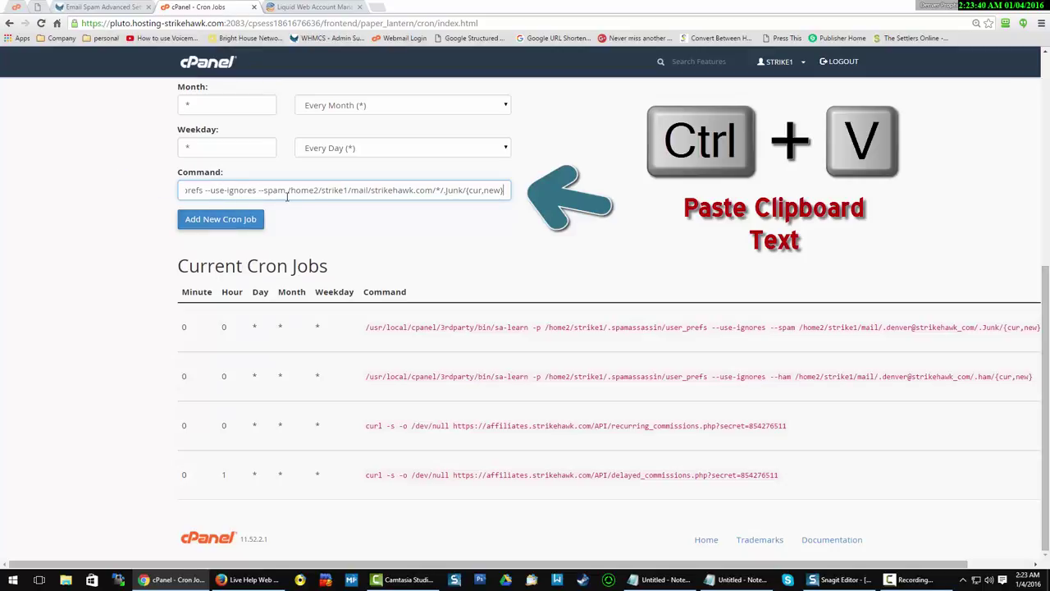
key(ctrl+a)
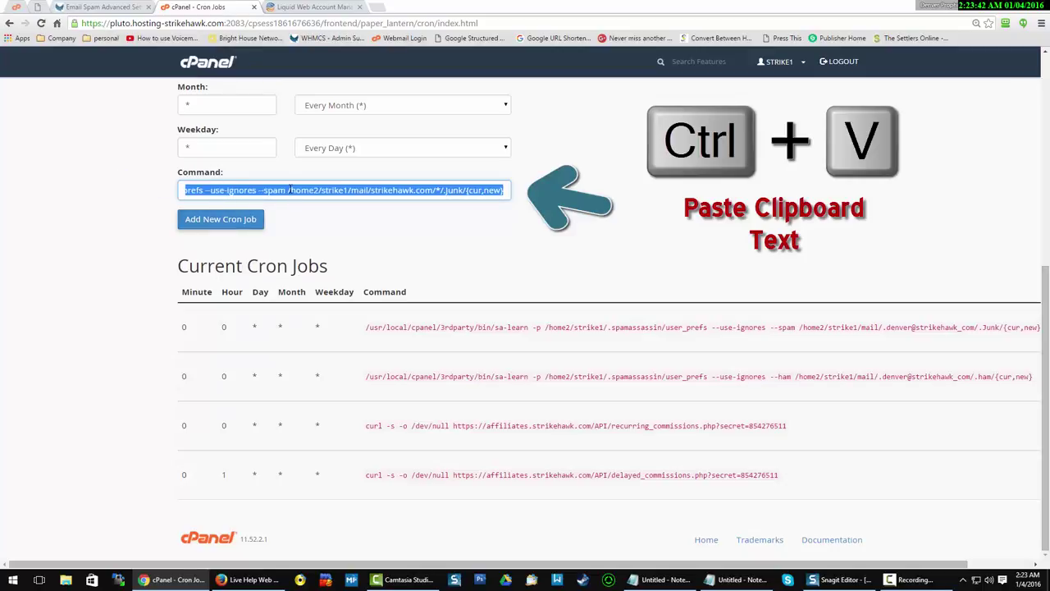
key(BackSpace)
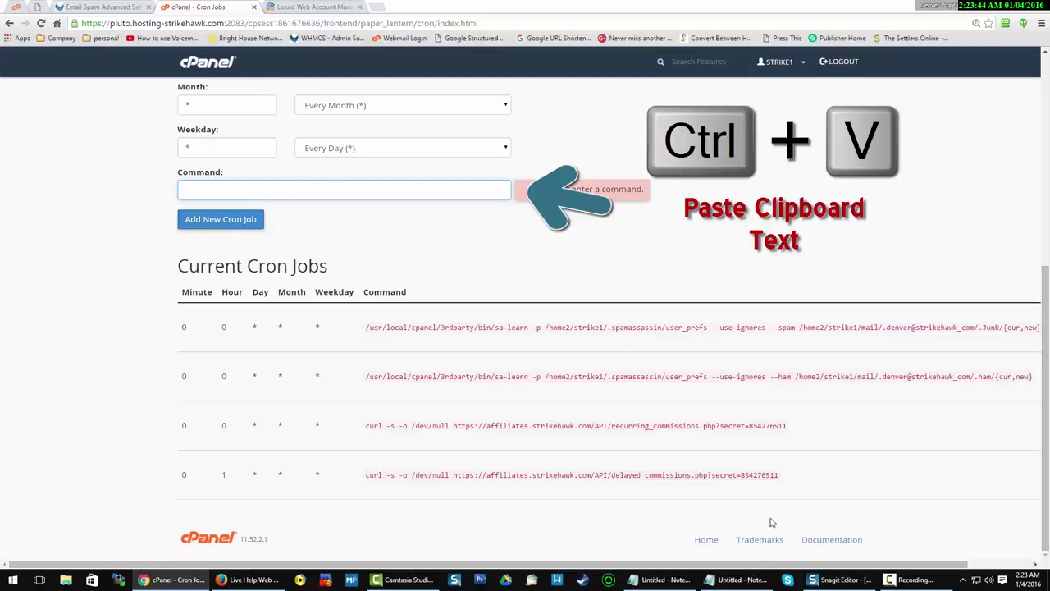
Copy the ham sa-learn command from the Notepad draft, leaving out its 0 0 * * * prefix.
click(712, 578)
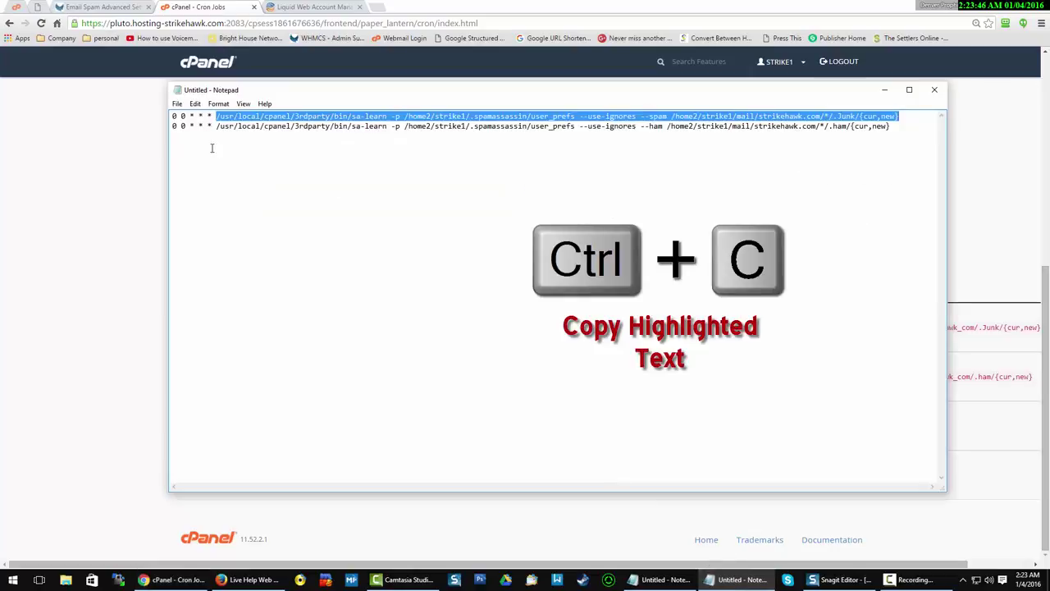
drag(217, 126, 693, 137)
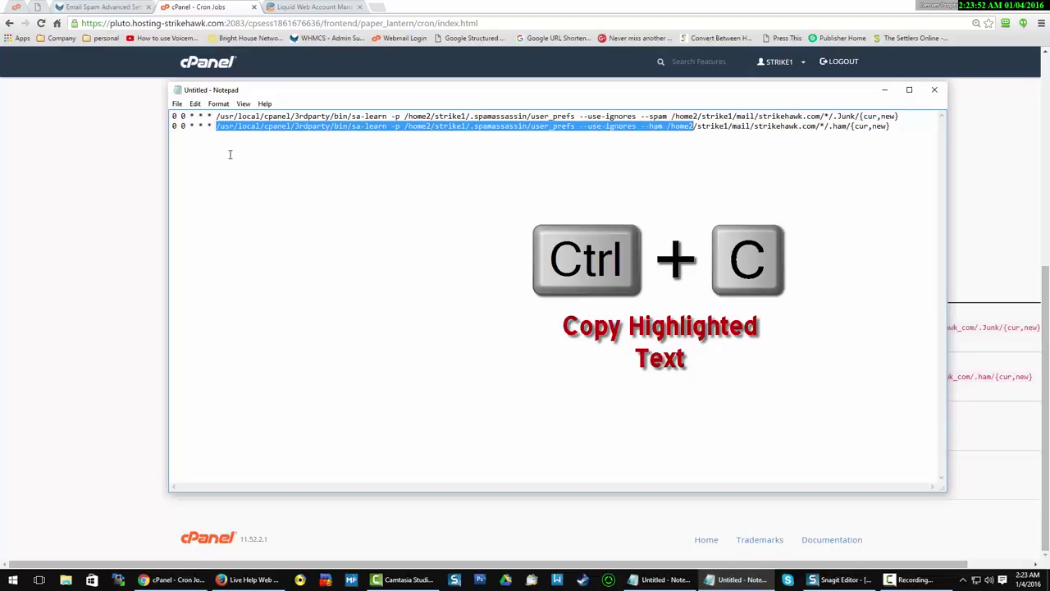
click(212, 128)
drag(216, 126, 889, 125)
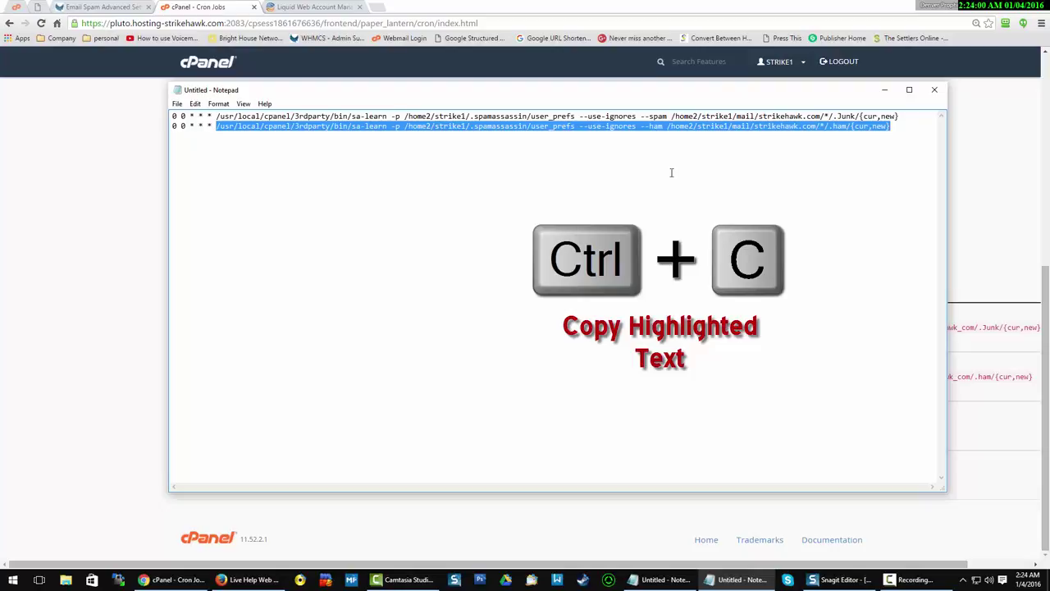
Fill the new cron job's command with the copied ham sa-learn command and check it against the Once Per Day schedule.
click(134, 162)
scroll(141, 176, up, 3)
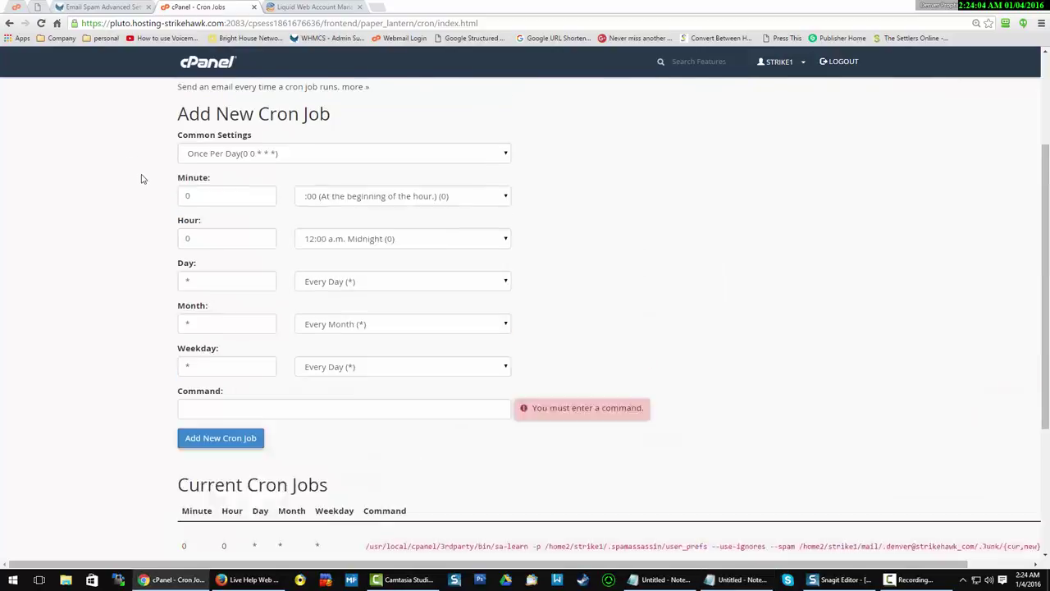
scroll(146, 221, down, 2)
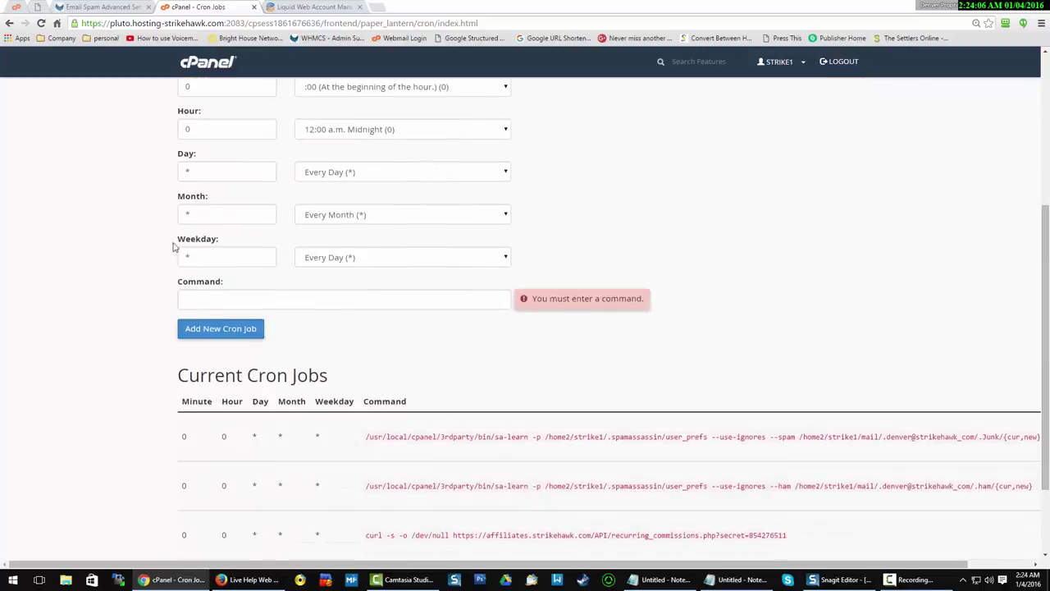
click(215, 299)
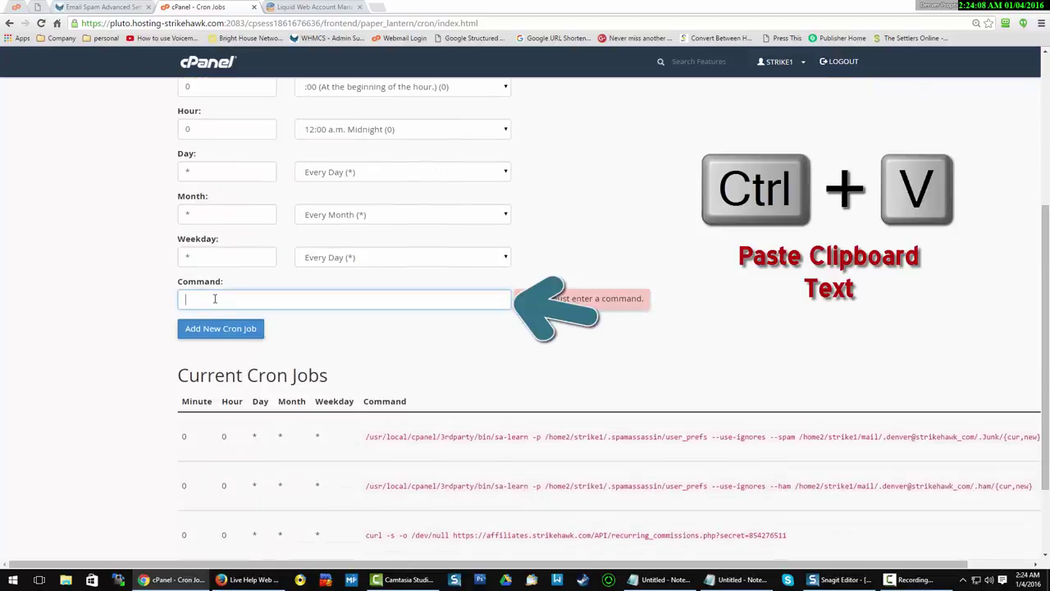
key(ctrl+v)
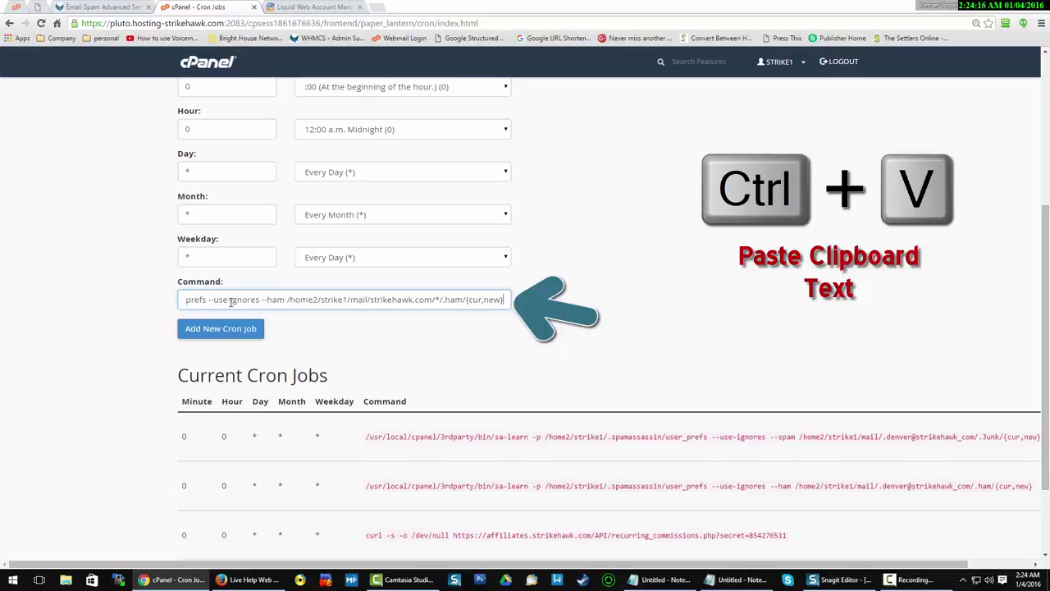
key(Home)
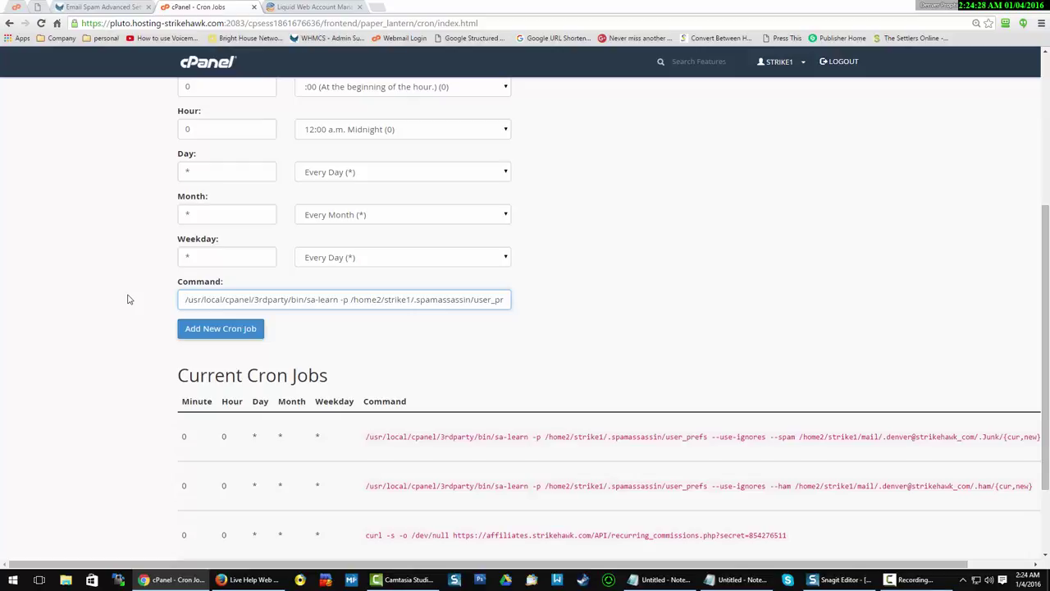
scroll(127, 300, up, 3)
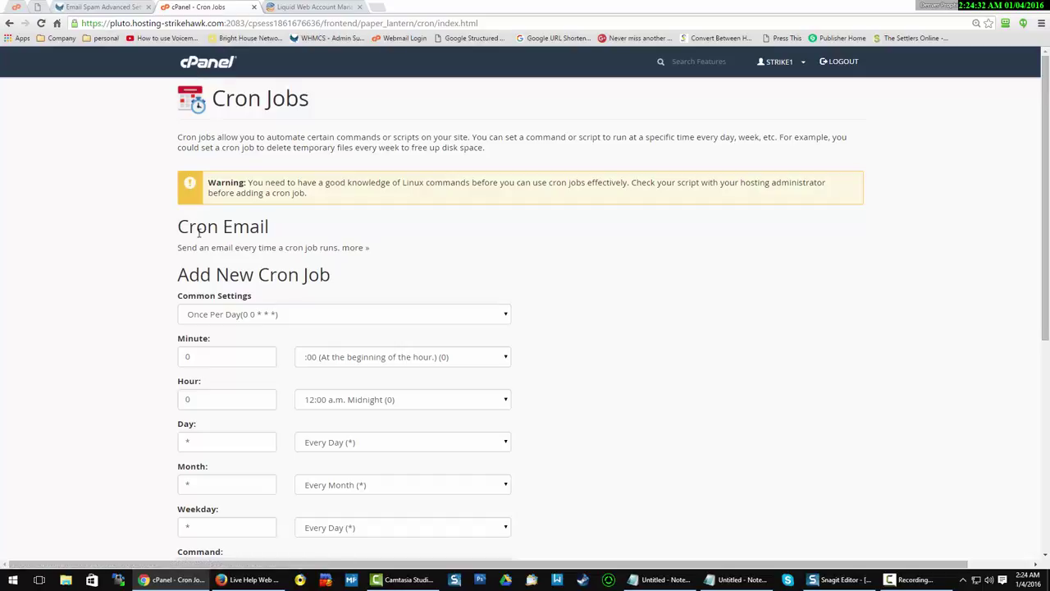
scroll(146, 227, down, 3)
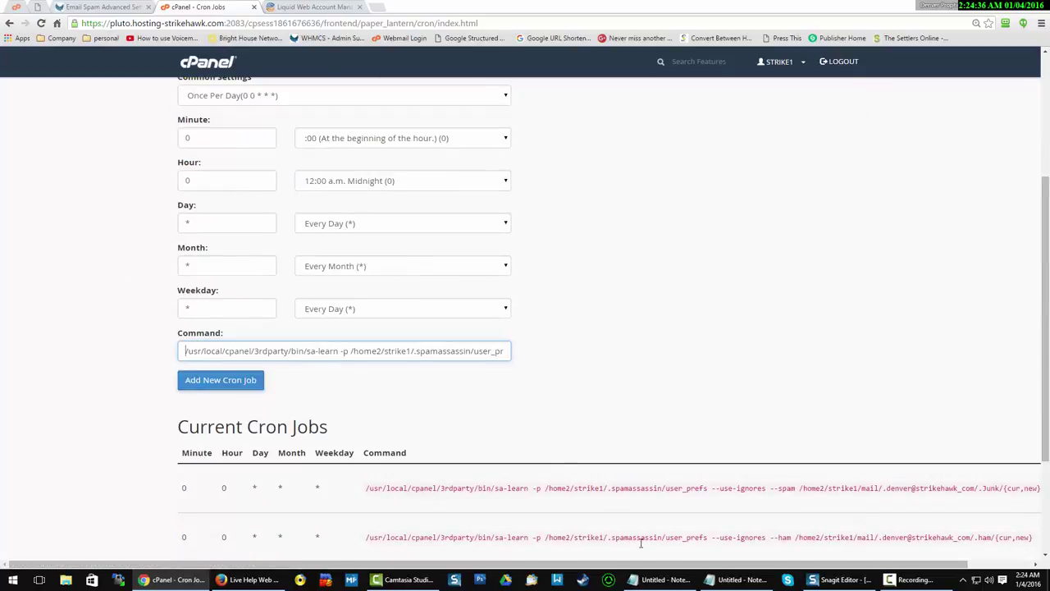
Reopen the Notepad draft and review the home directory and domain parts of the spam sa-learn command.
click(741, 579)
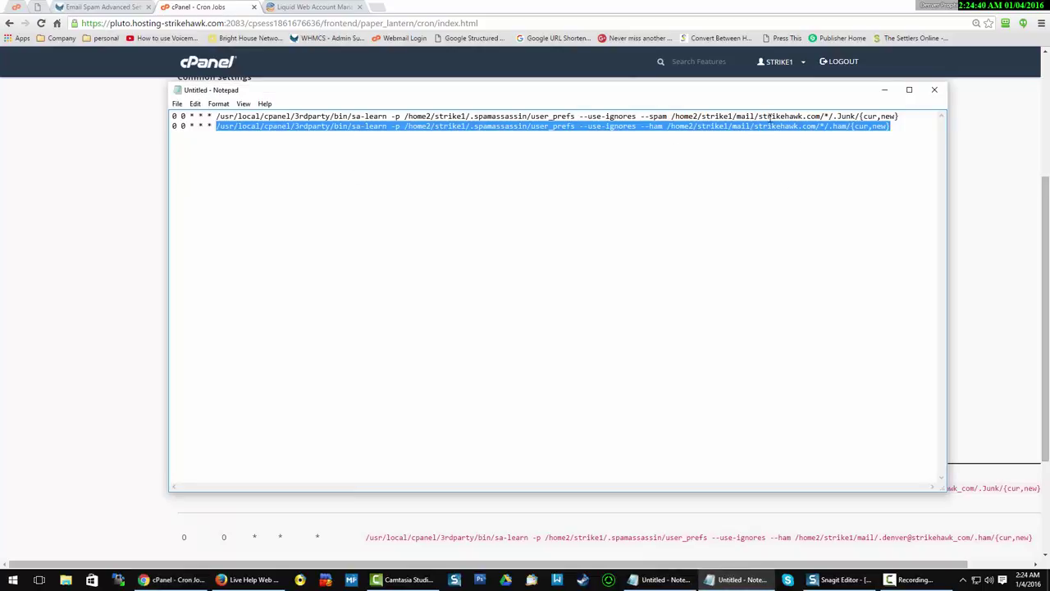
click(421, 120)
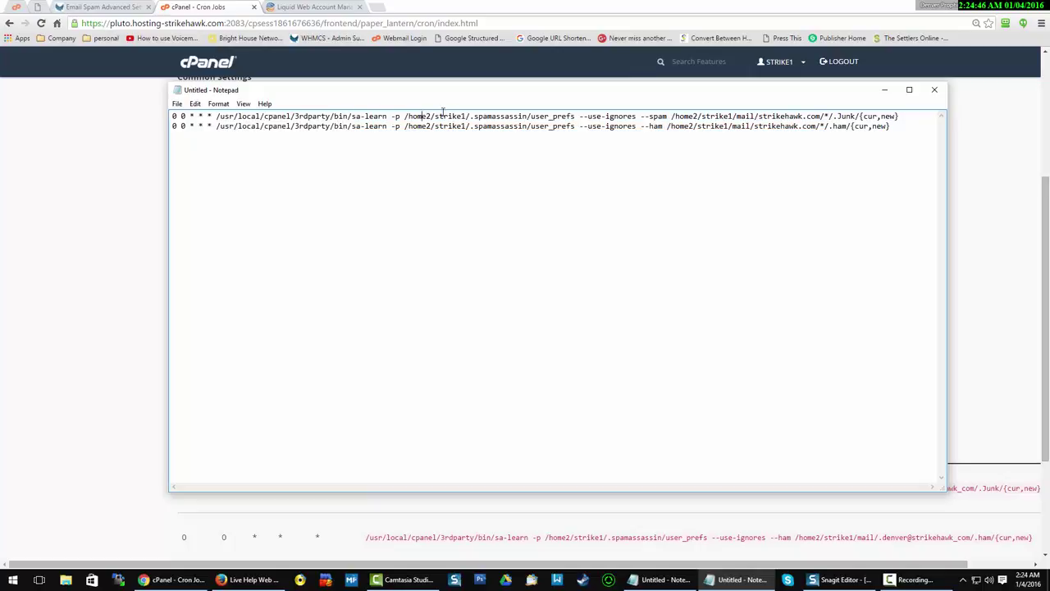
click(447, 115)
double_click(772, 115)
click(774, 116)
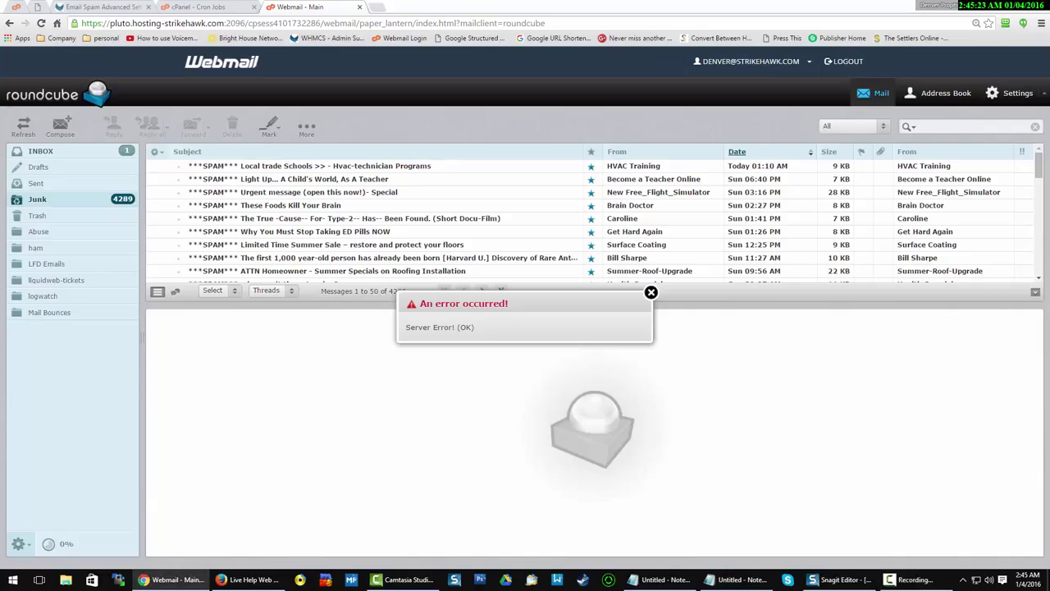
In Roundcube webmail, dismiss the server error, open the Inbox and select the backup process message.
click(651, 293)
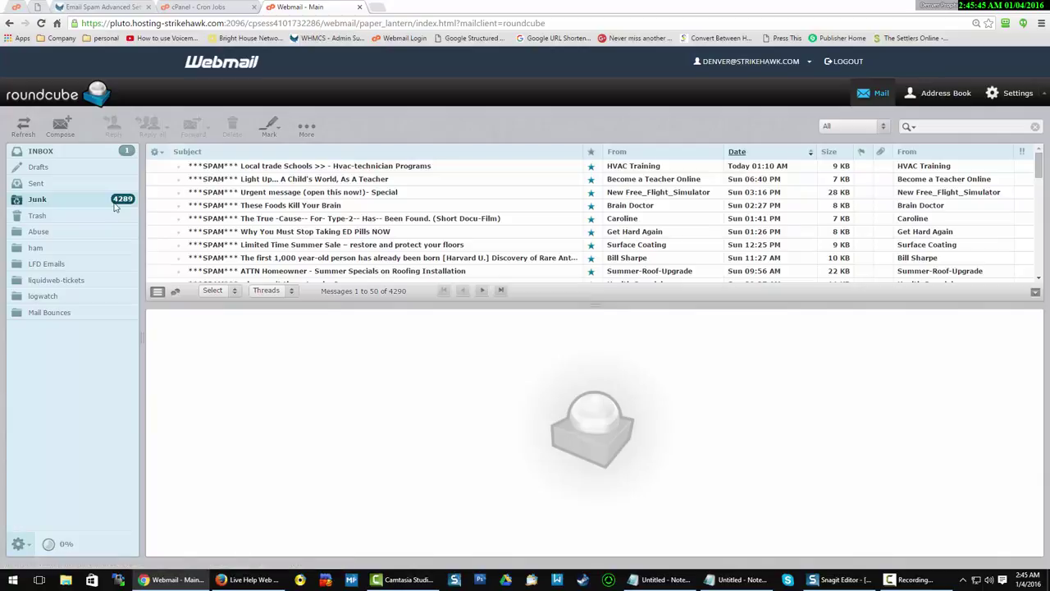
click(57, 153)
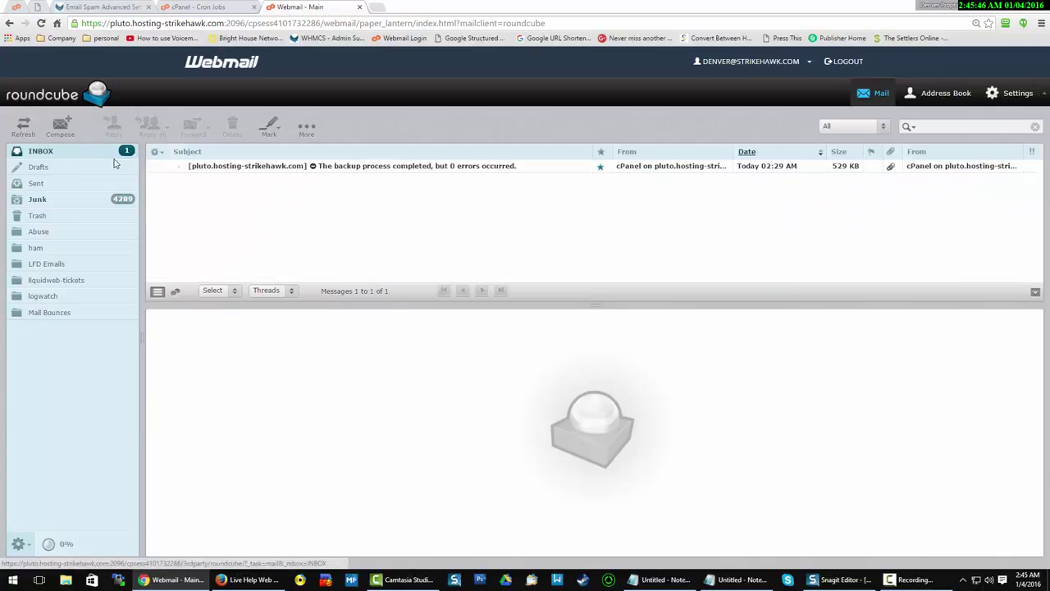
click(237, 167)
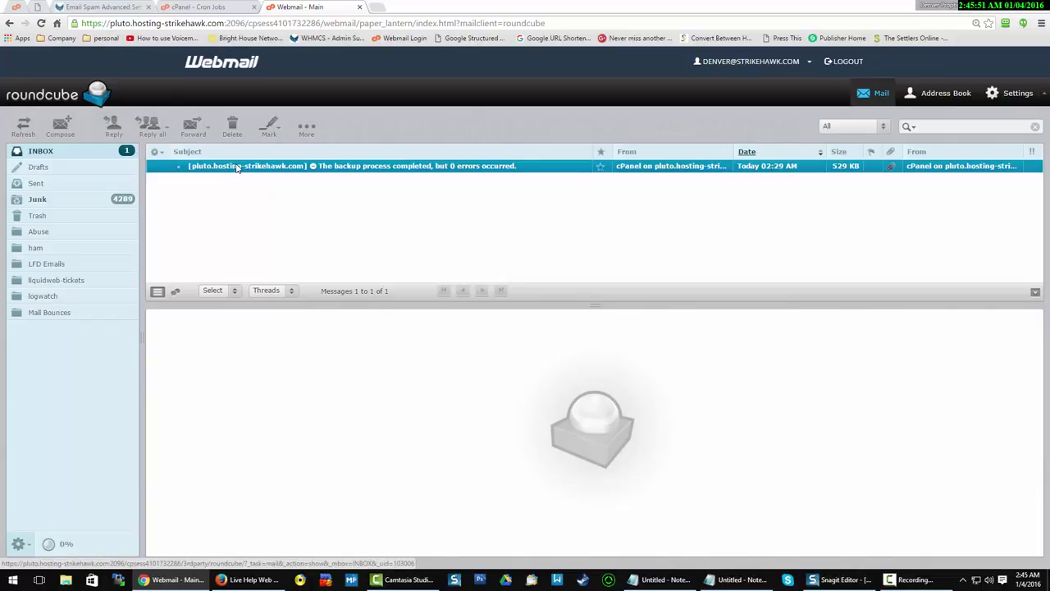
drag(88, 202, 185, 182)
Open the Junk folder, look through its spam messages and select "Urgent message (open this now!)- Special".
click(64, 201)
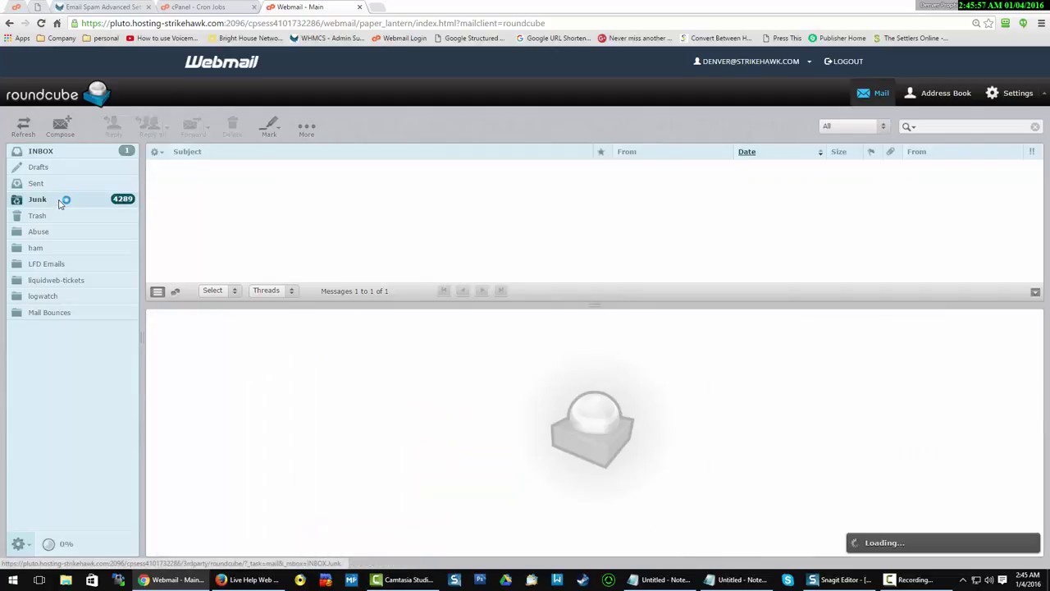
scroll(295, 221, down, 10)
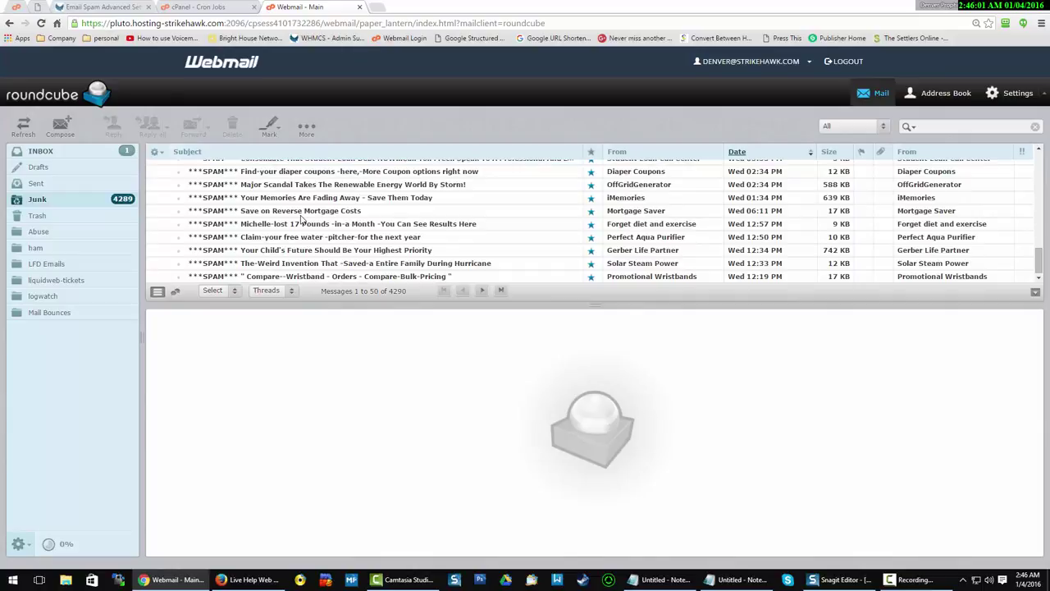
scroll(296, 234, up, 10)
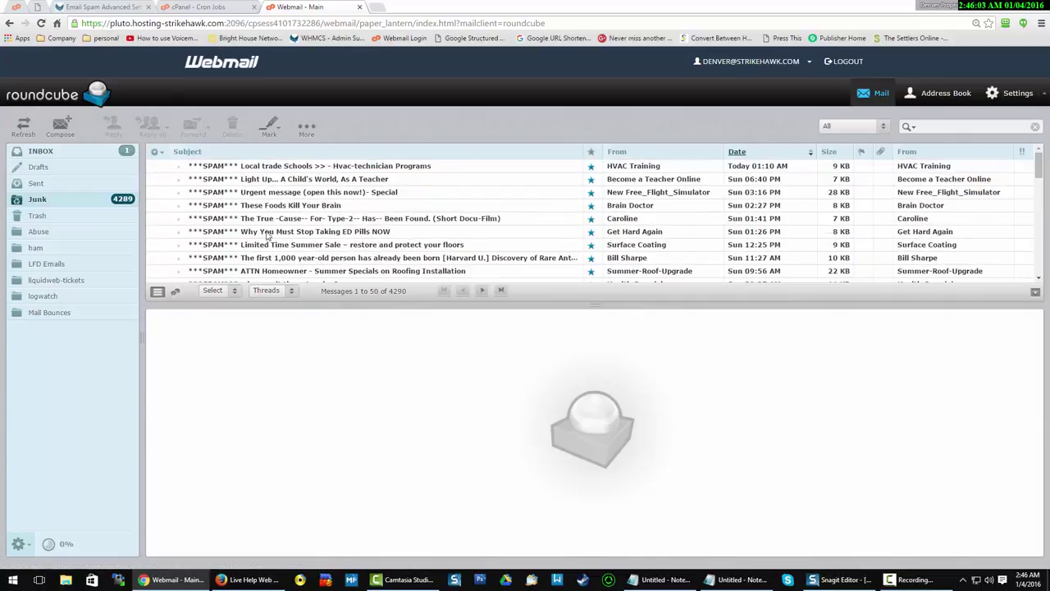
mouse_move(215, 194)
mouse_down()
mouse_move(75, 255)
mouse_move(202, 229)
mouse_move(219, 197)
mouse_up()
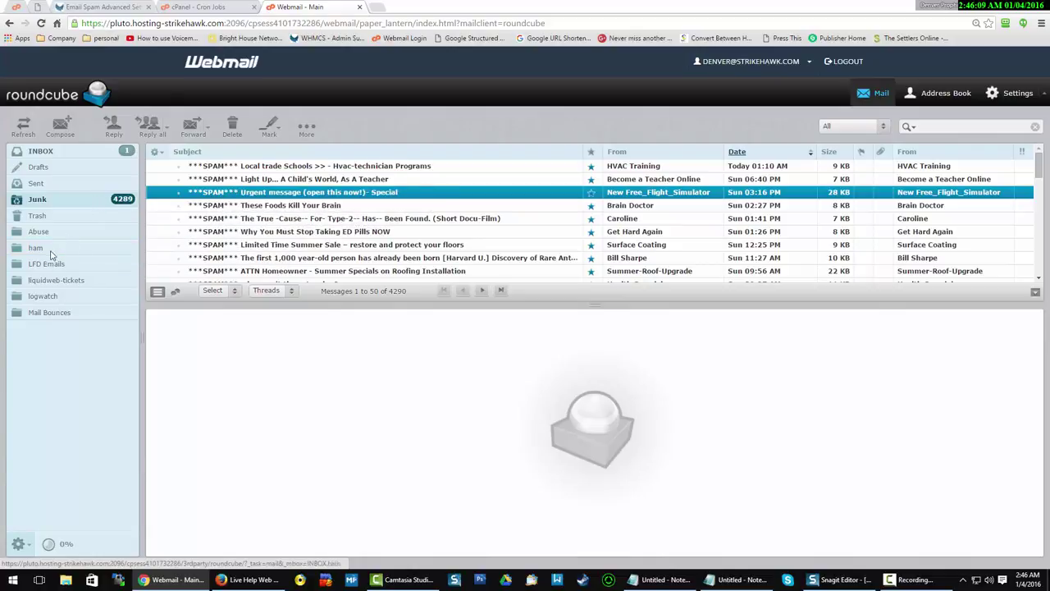
Move the spam messages "How to prevent 'Esophagus Rot'" and "70 beautiful fonts for just $29" from the ham folder to Junk.
click(49, 255)
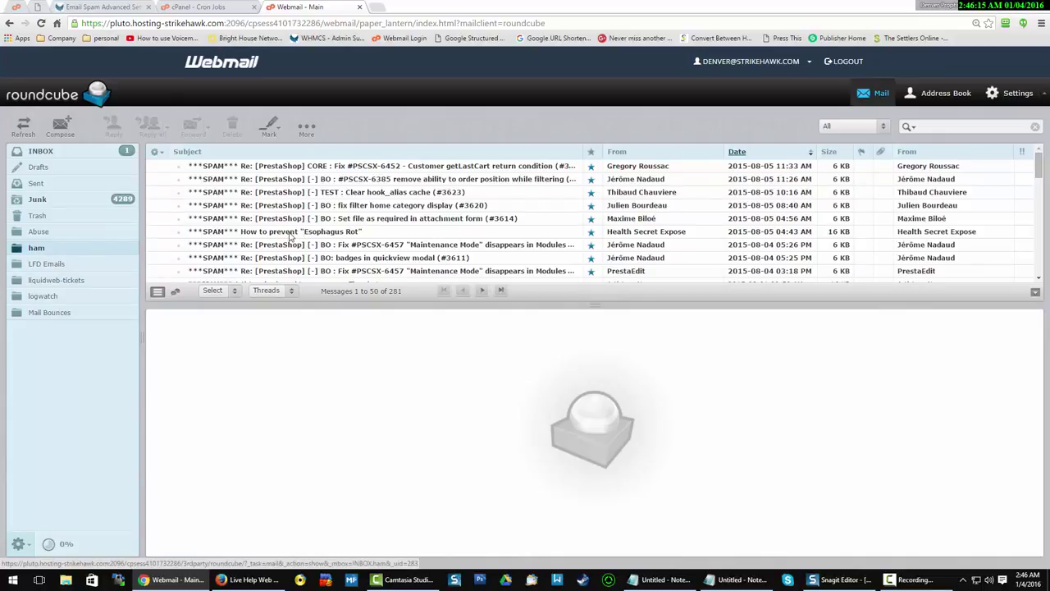
drag(290, 236, 86, 201)
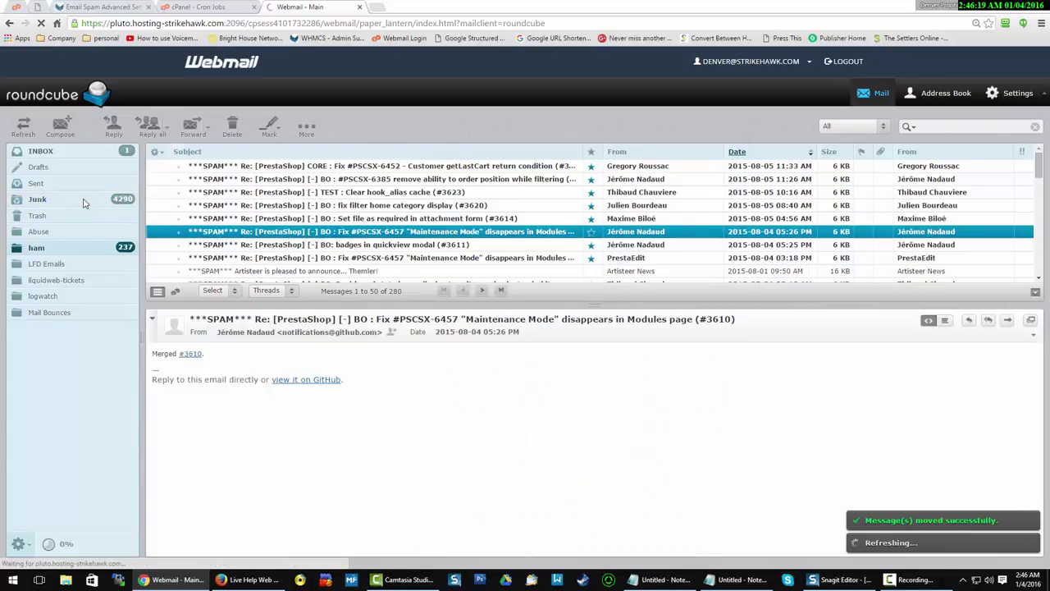
scroll(324, 225, down, 5)
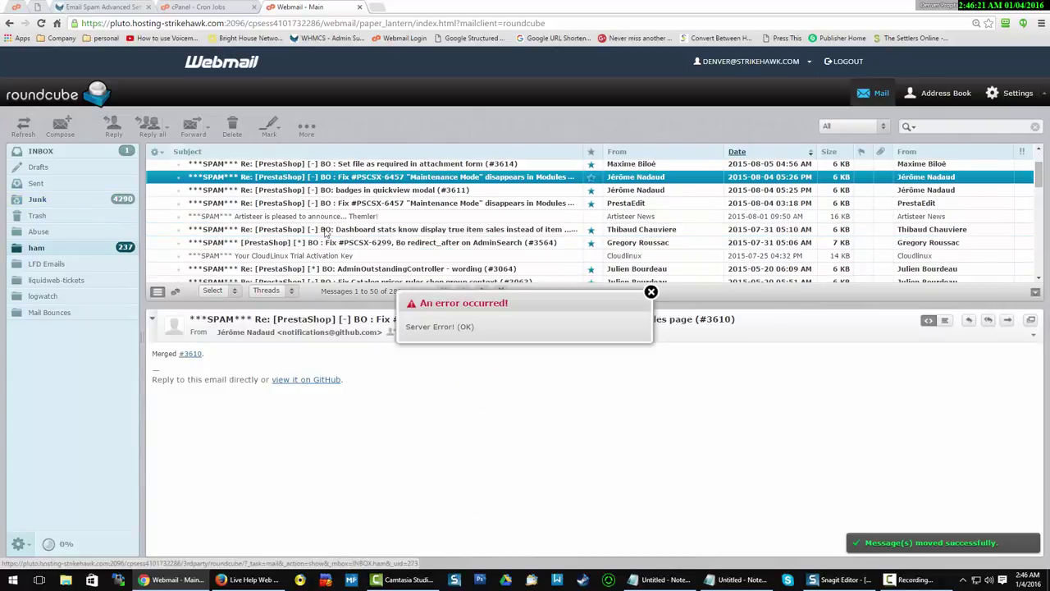
scroll(324, 228, down, 3)
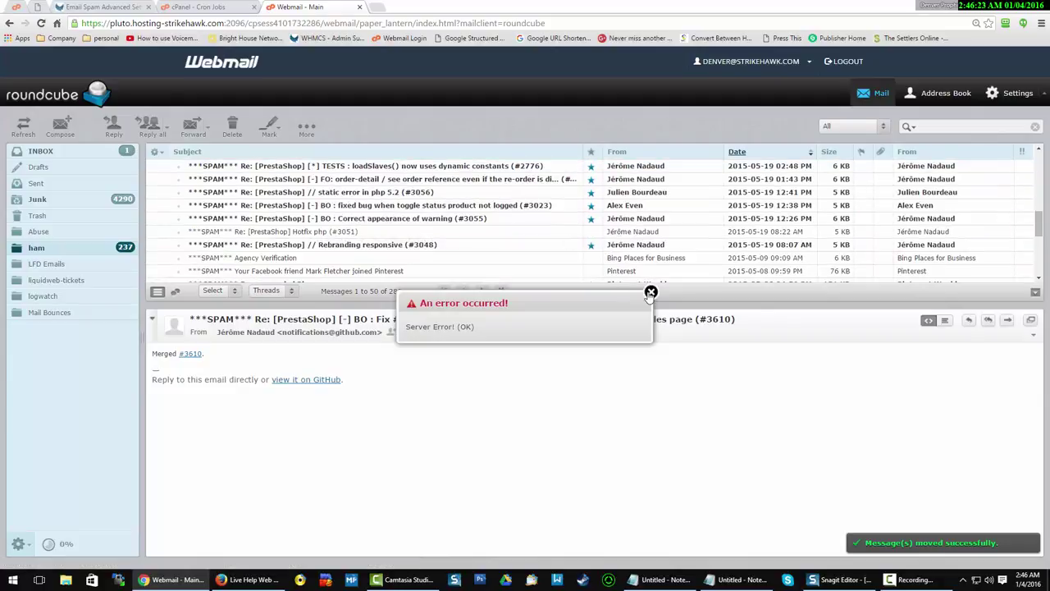
click(279, 258)
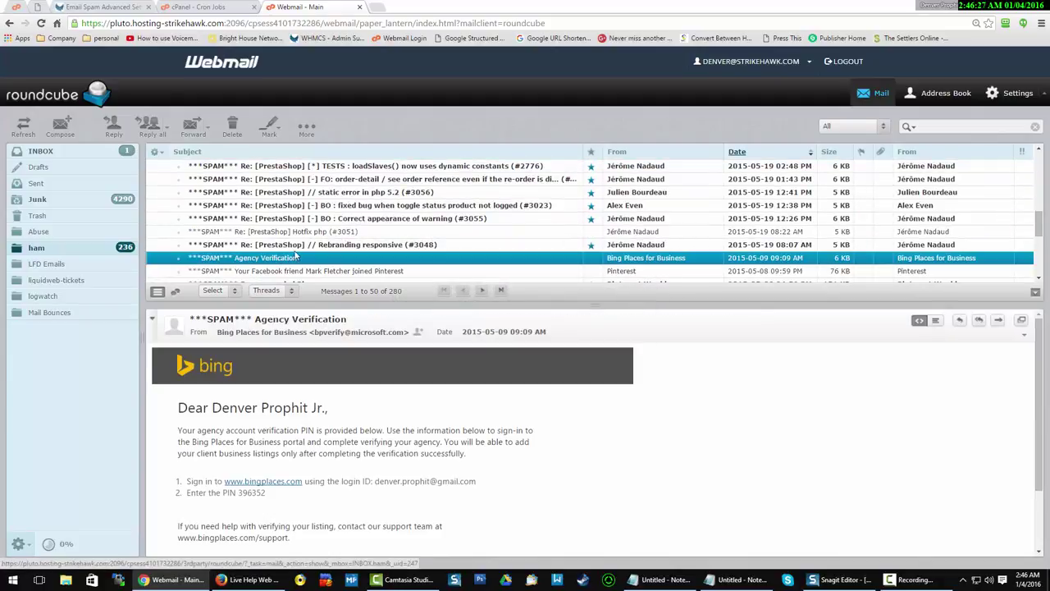
scroll(353, 232, down, 3)
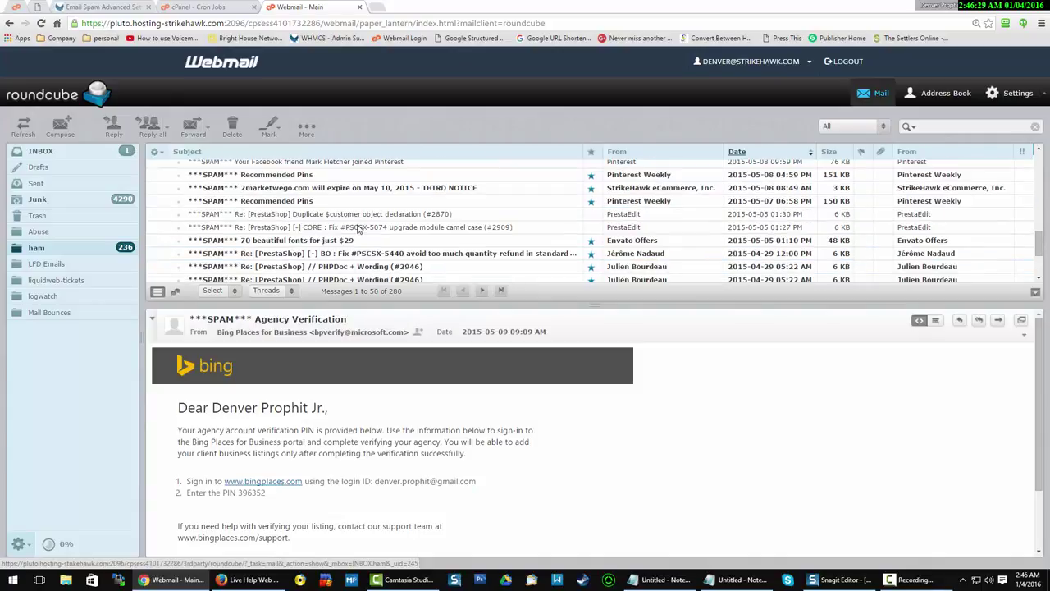
click(290, 243)
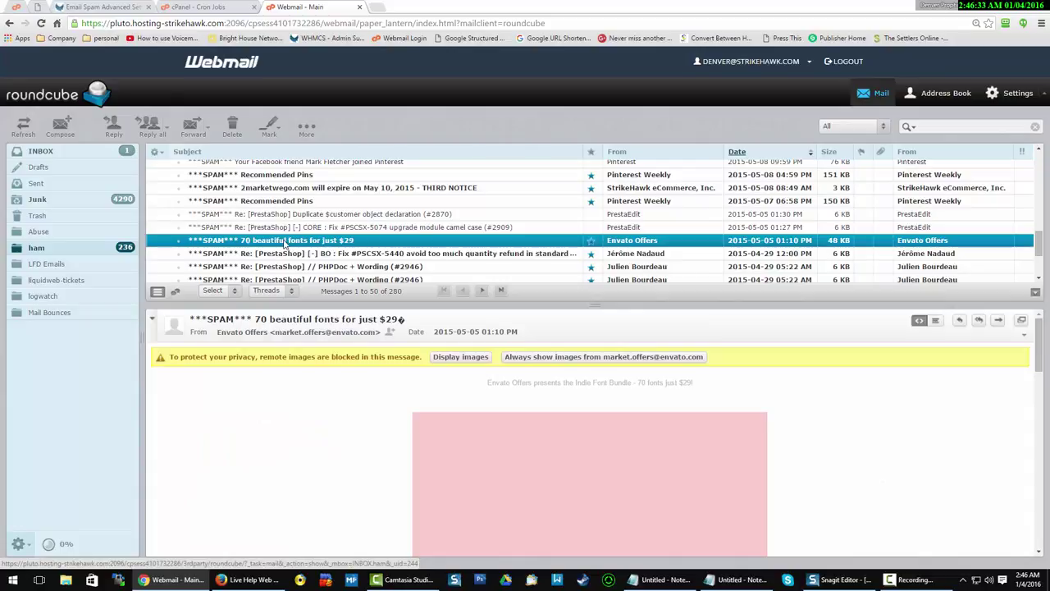
drag(289, 245, 92, 202)
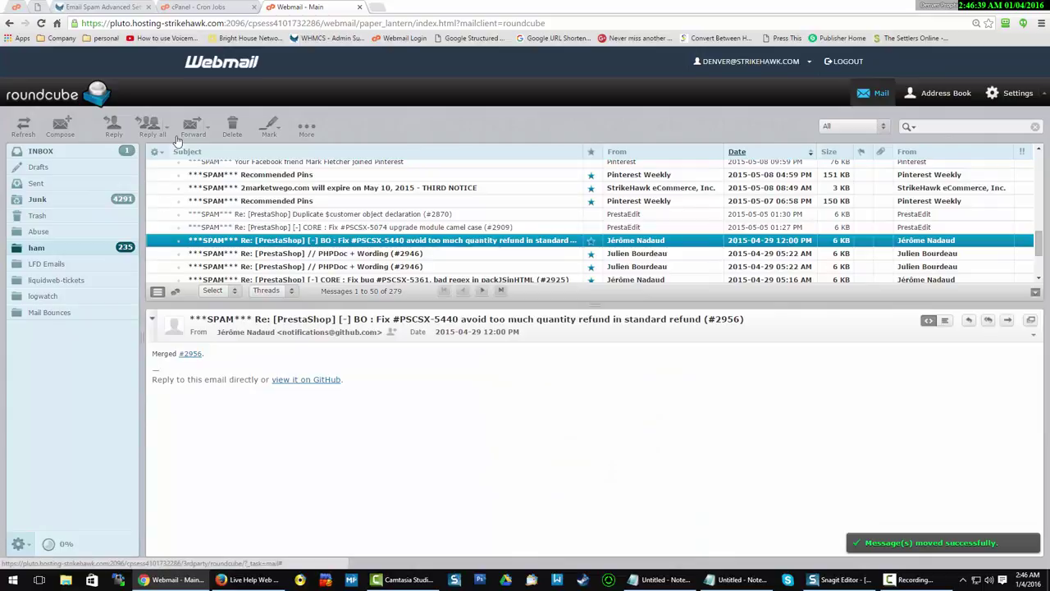
Check the pending command in cPanel's Cron Jobs, then return to webmail and view the Junk folder.
click(207, 8)
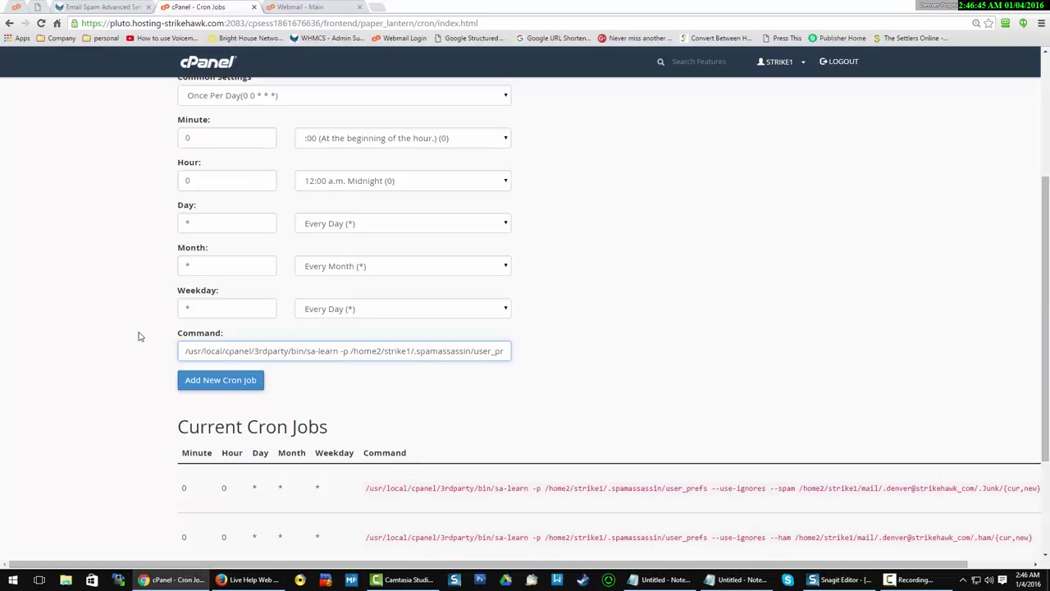
click(293, 9)
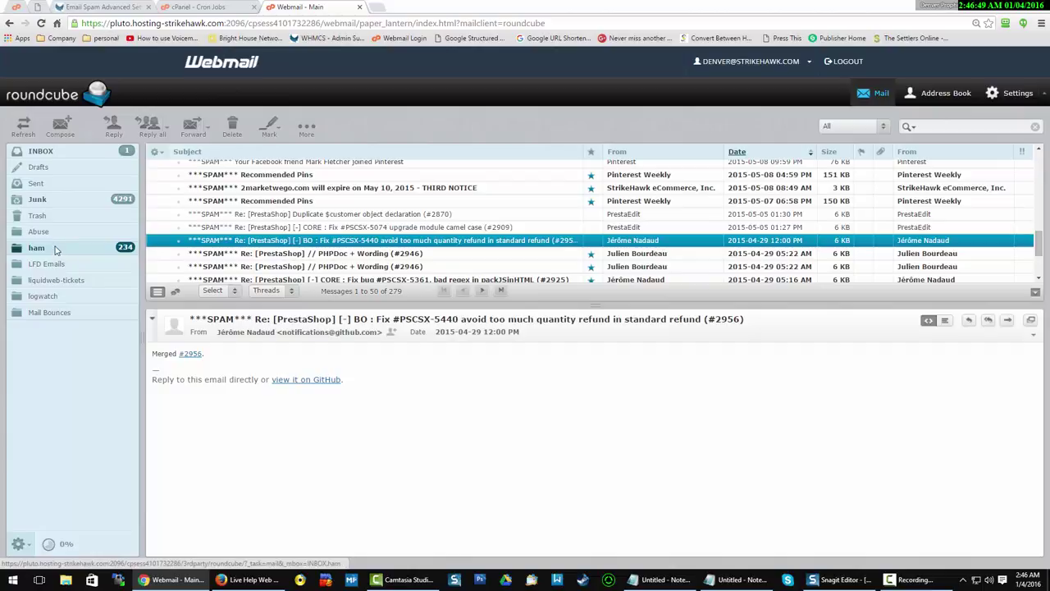
click(56, 201)
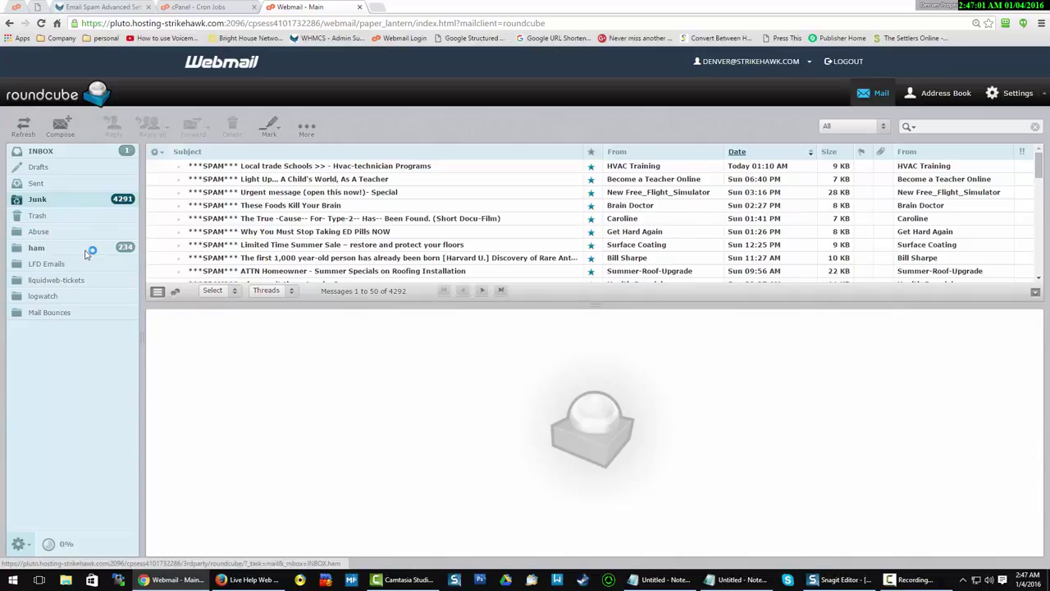
Switch to the Email Spam Advanced Settings article and review its requirements, user_prefs rules, whitelist rules and cron commands.
click(135, 10)
scroll(189, 172, up, 10)
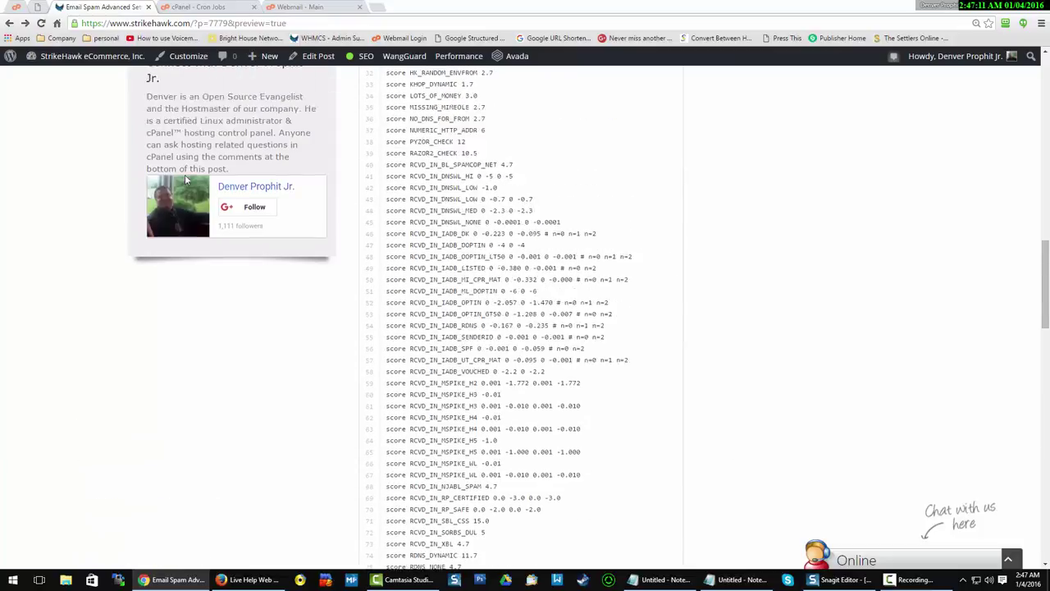
scroll(185, 174, up, 8)
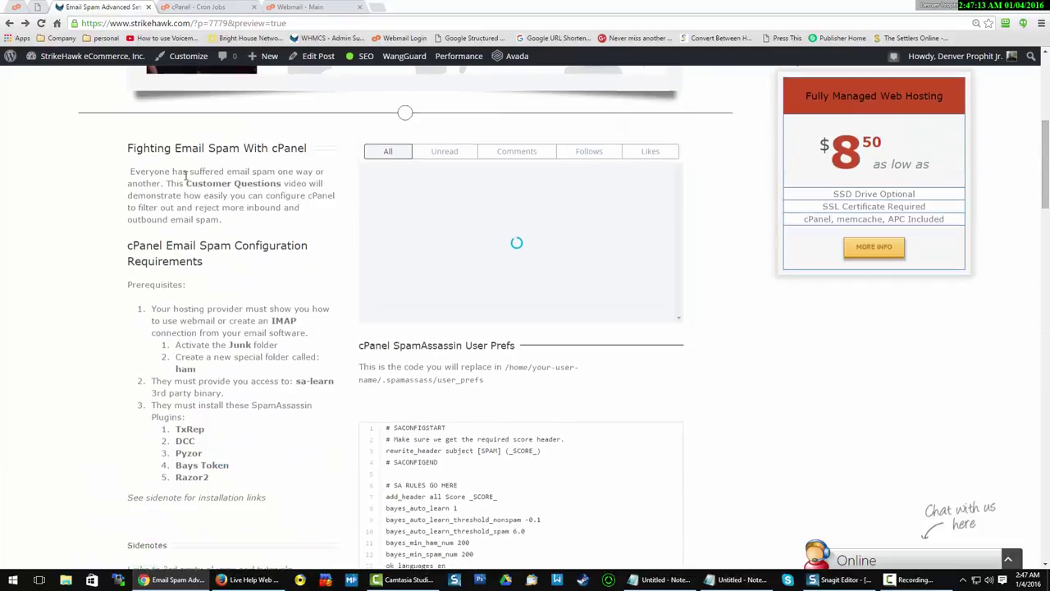
scroll(187, 180, up, 1)
scroll(276, 216, down, 4)
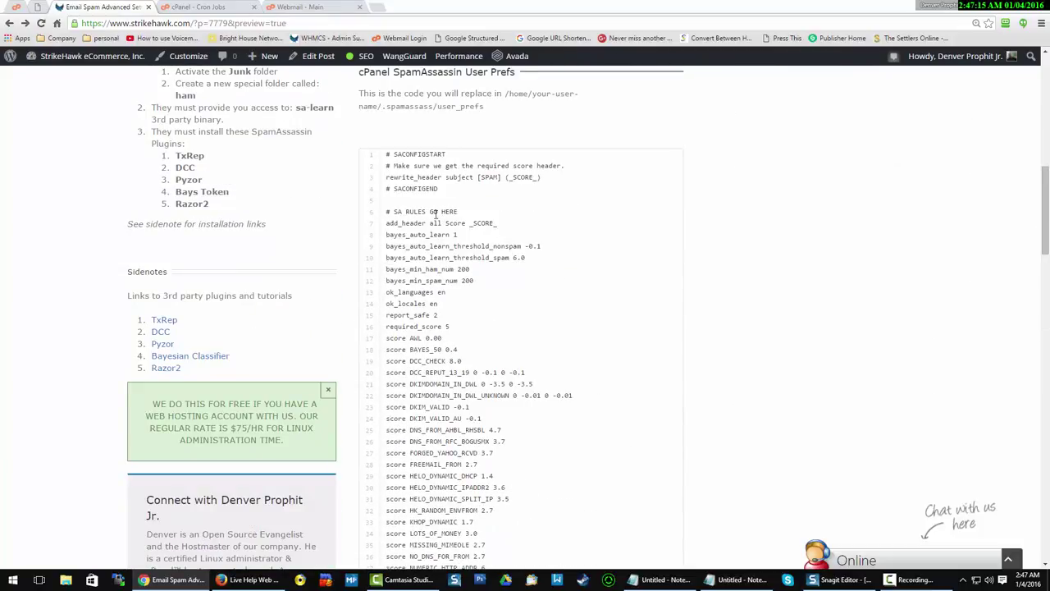
scroll(464, 215, down, 13)
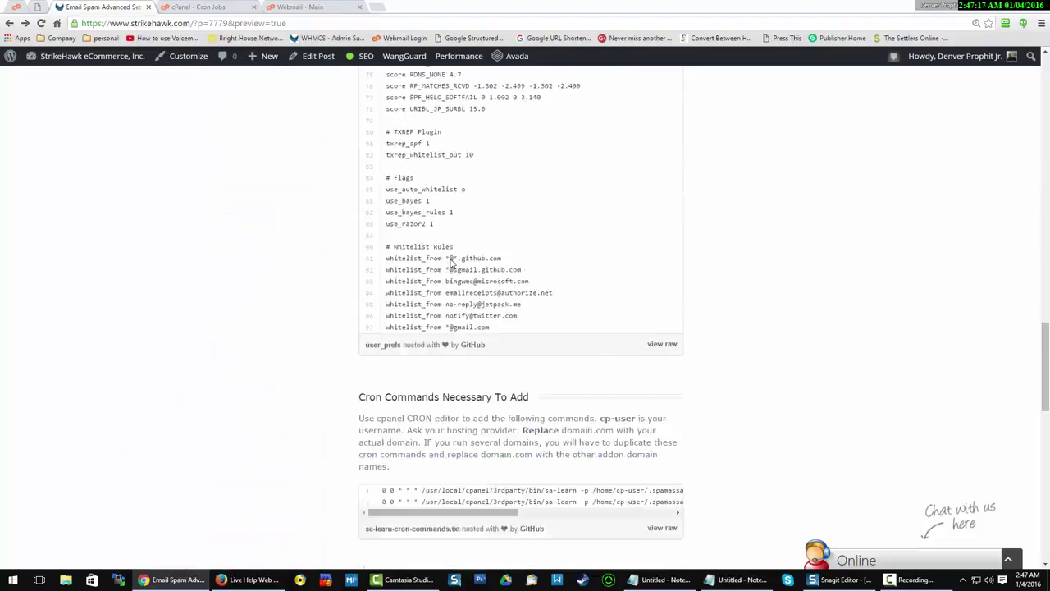
Review the article's sa-learn cron commands, SpamAssassin user_prefs rules, plugin requirements and whitelist rules.
drag(451, 351, 350, 326)
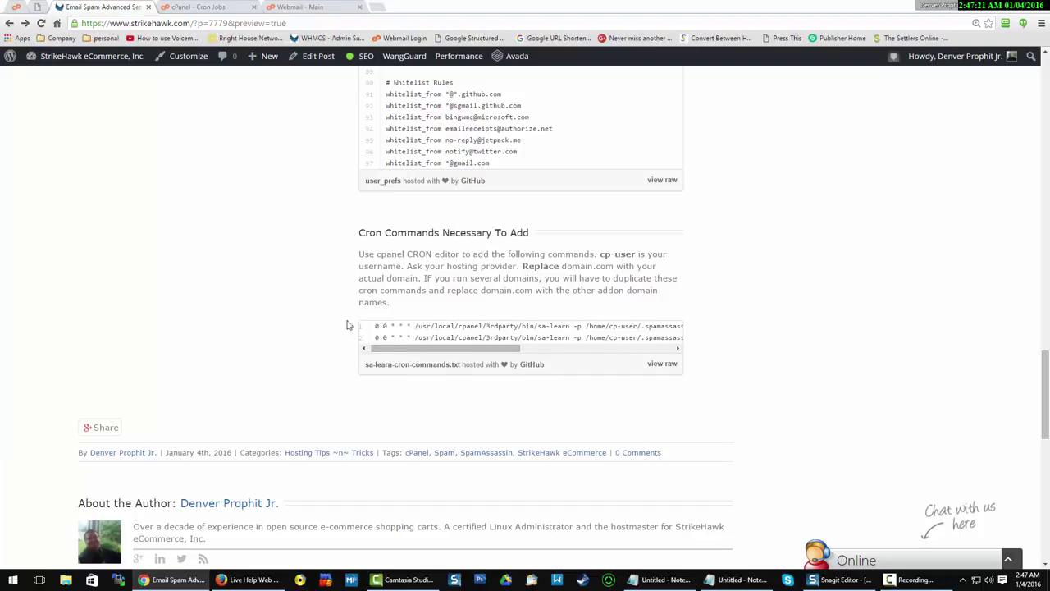
scroll(332, 311, up, 3)
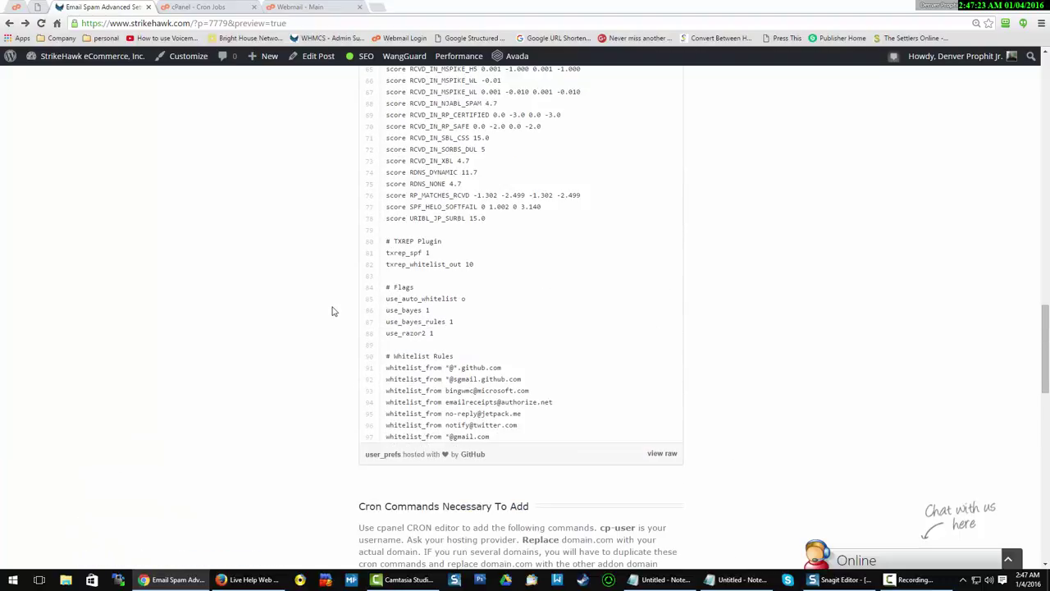
scroll(332, 311, up, 6)
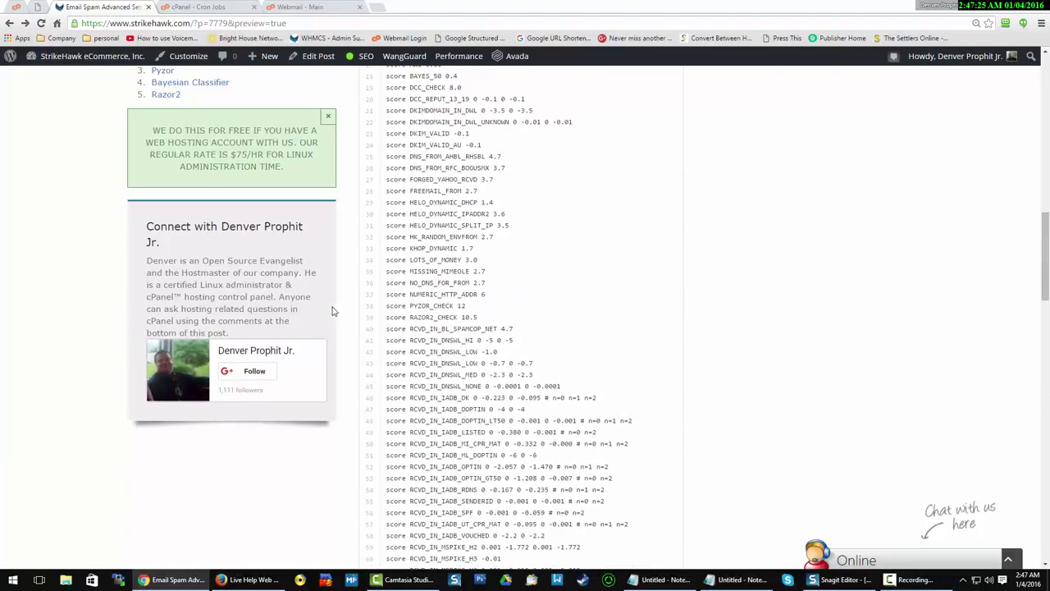
scroll(332, 311, up, 5)
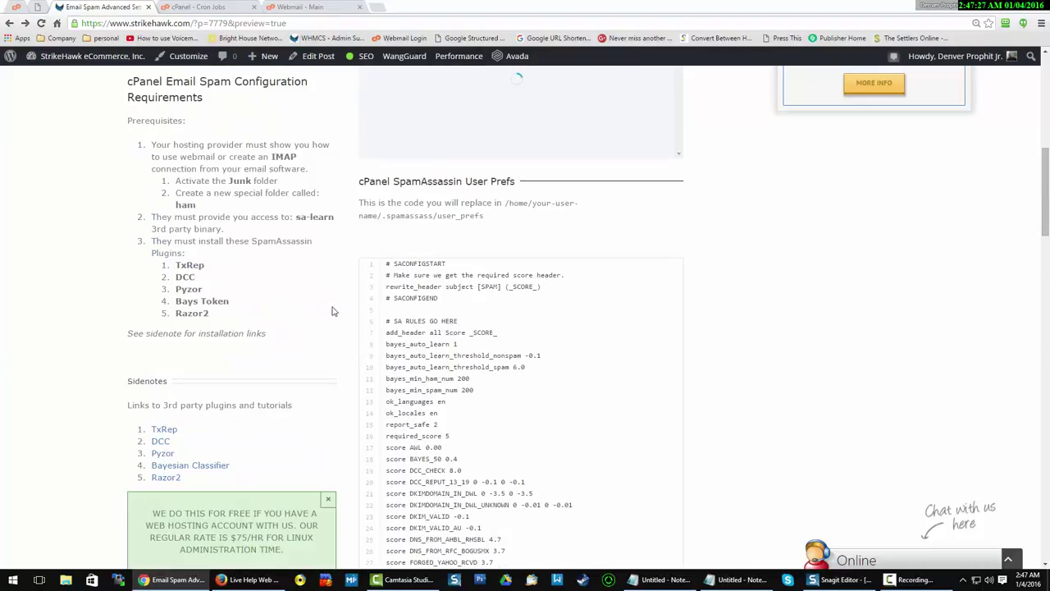
scroll(333, 311, down, 3)
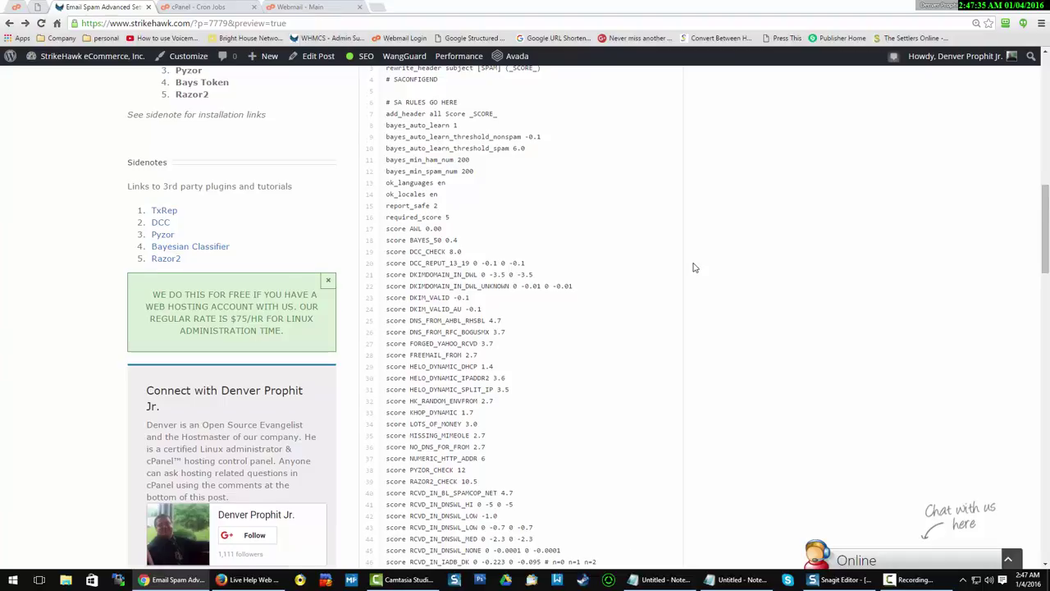
scroll(693, 267, down, 6)
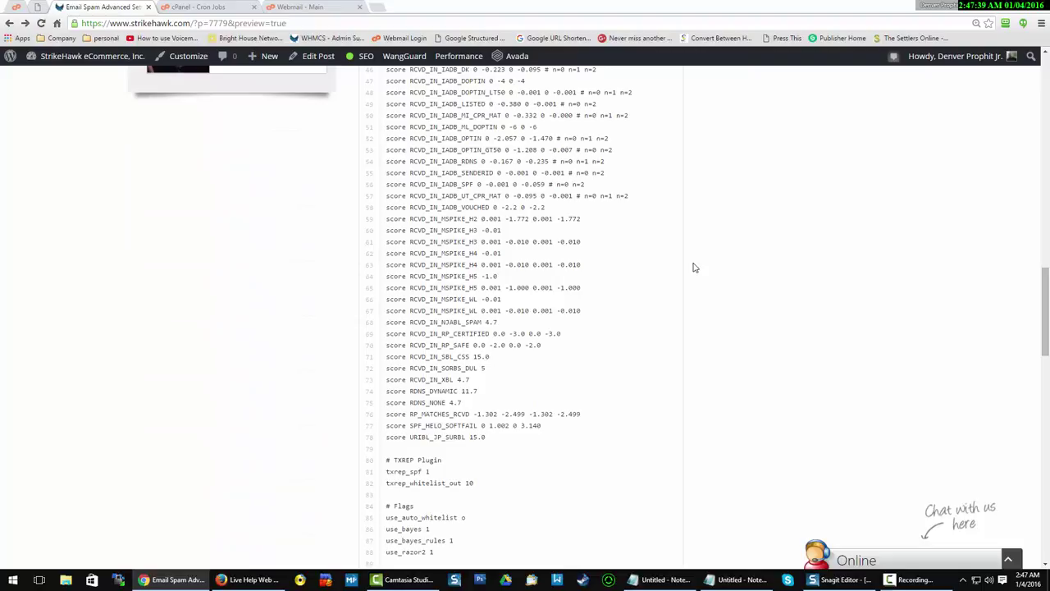
scroll(693, 267, down, 7)
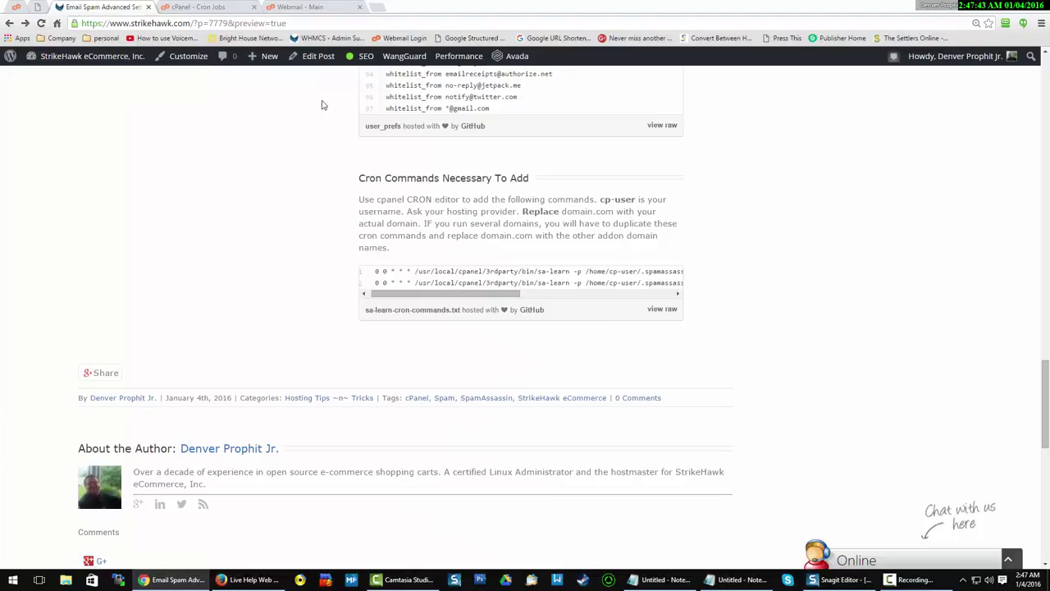
Check the Cron Jobs page in cPanel, then switch to webmail and look at the Inbox, Junk and ham folders.
click(201, 8)
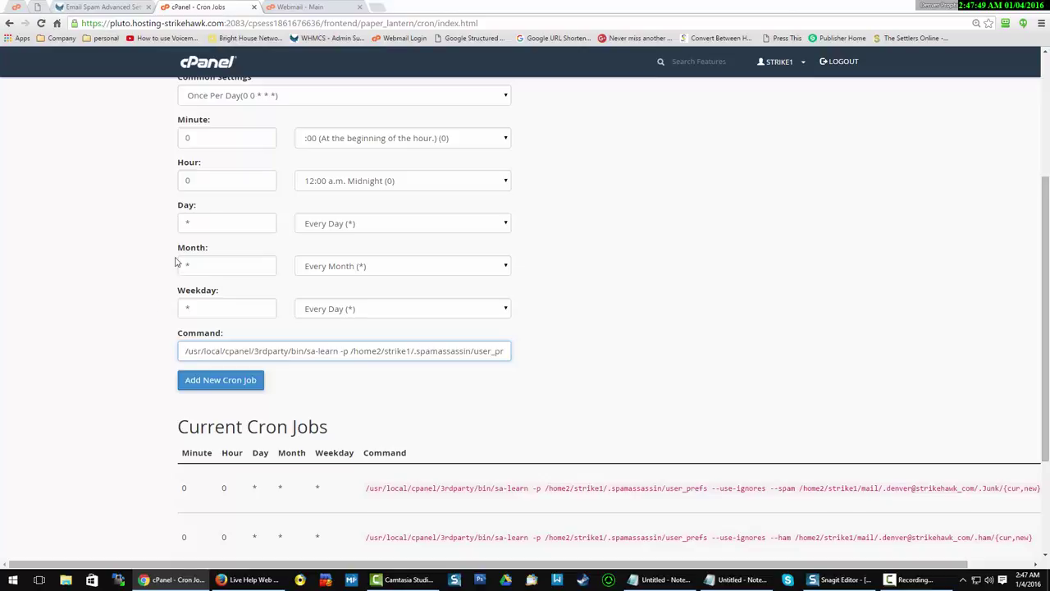
click(284, 6)
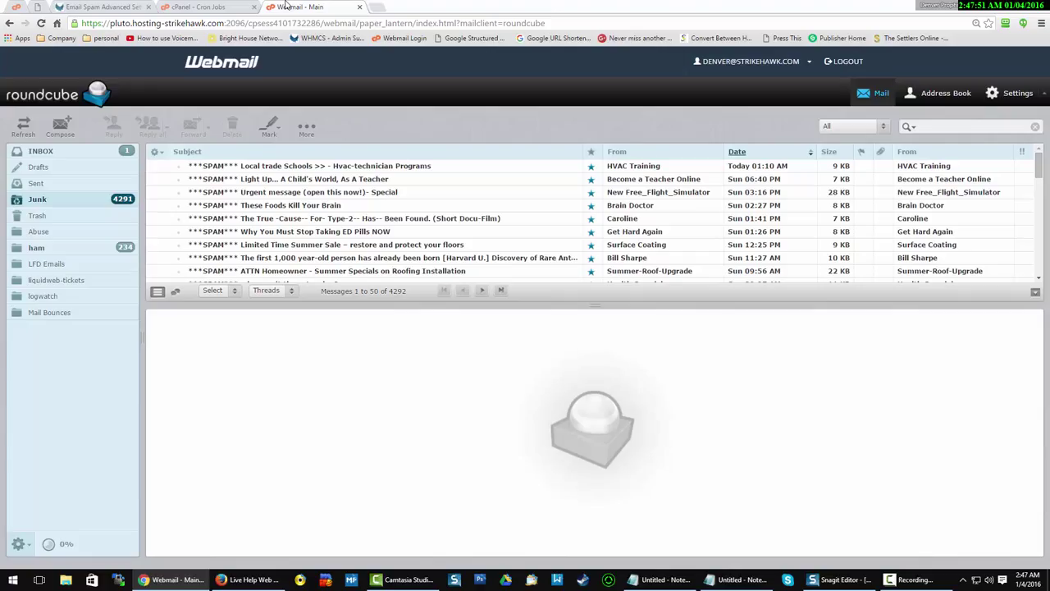
click(63, 155)
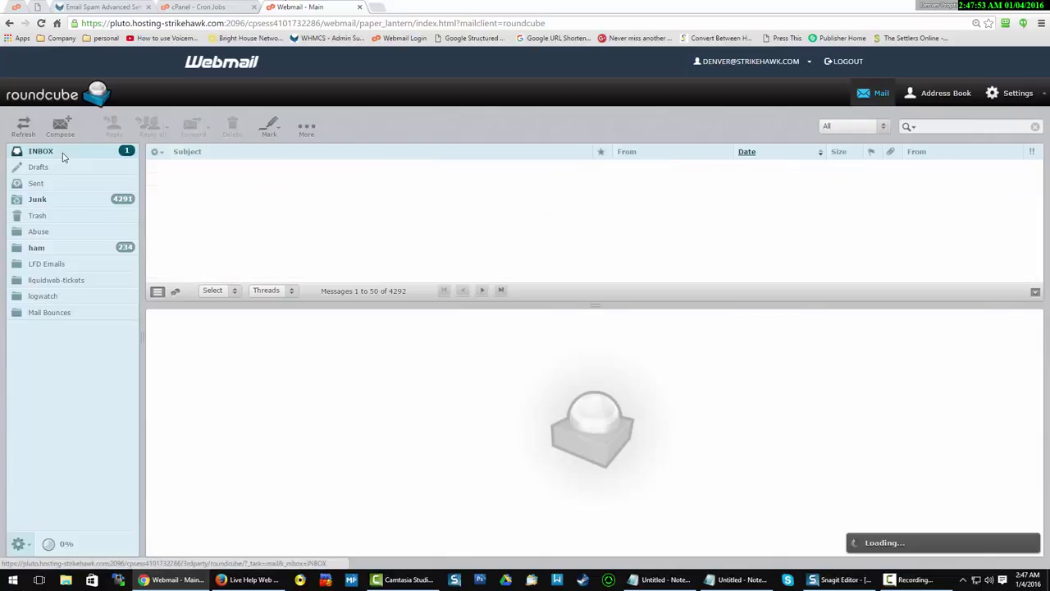
click(52, 202)
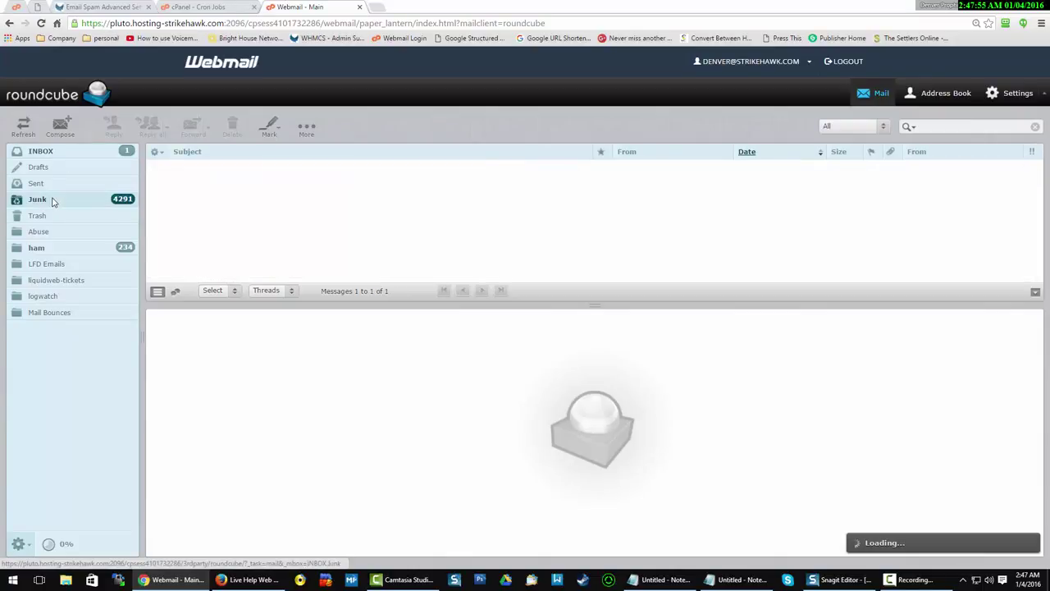
click(68, 256)
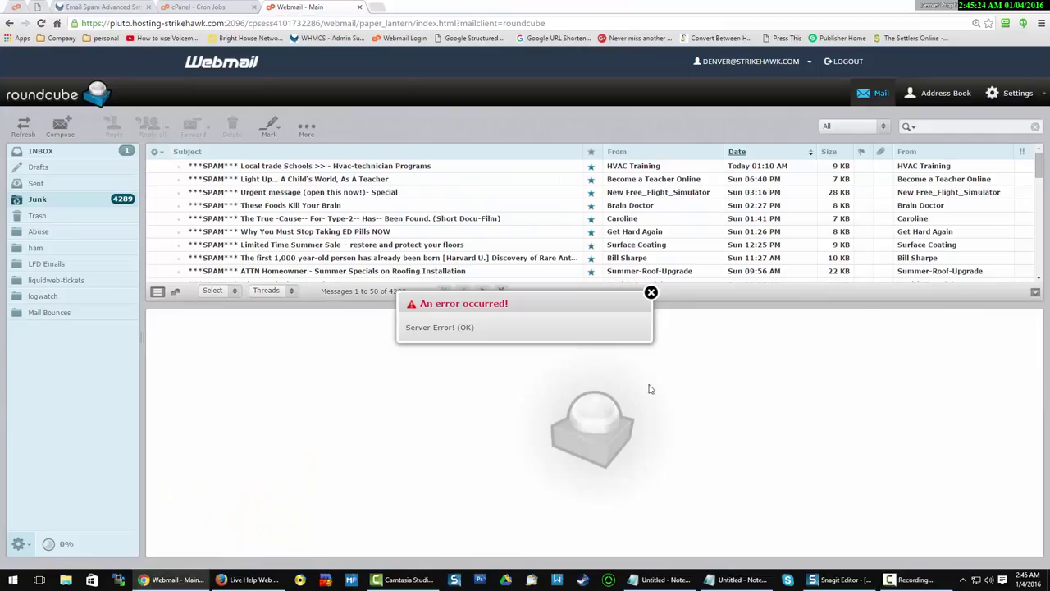
Dismiss the server error, open the Inbox and try to move the backup process message to Junk.
click(651, 293)
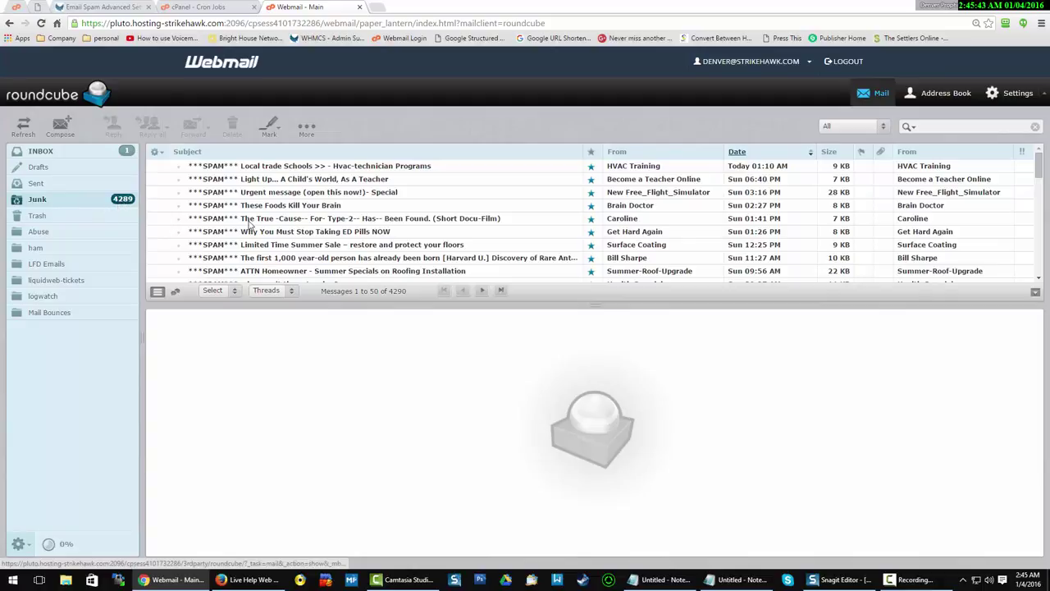
click(57, 152)
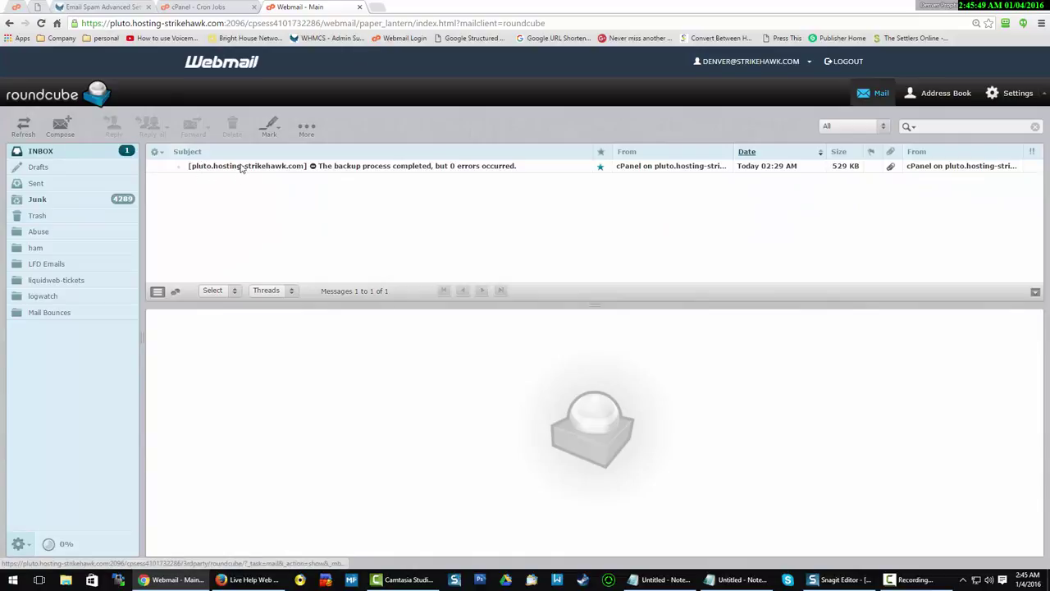
click(236, 167)
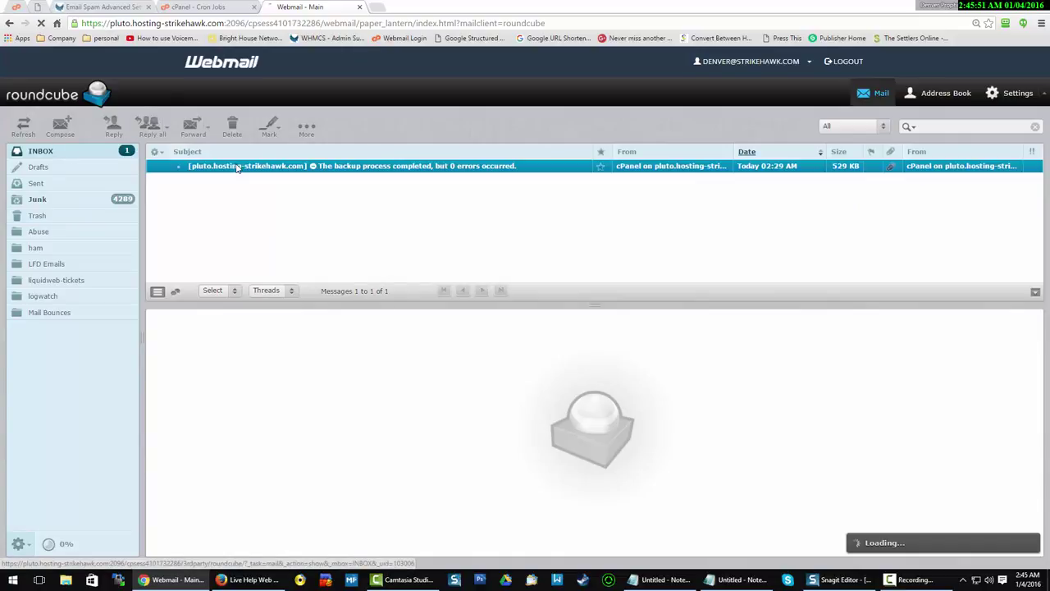
drag(237, 168, 129, 201)
Open the Junk folder, look through its spam list and select the message "Urgent message (open this now!)- Special".
click(62, 201)
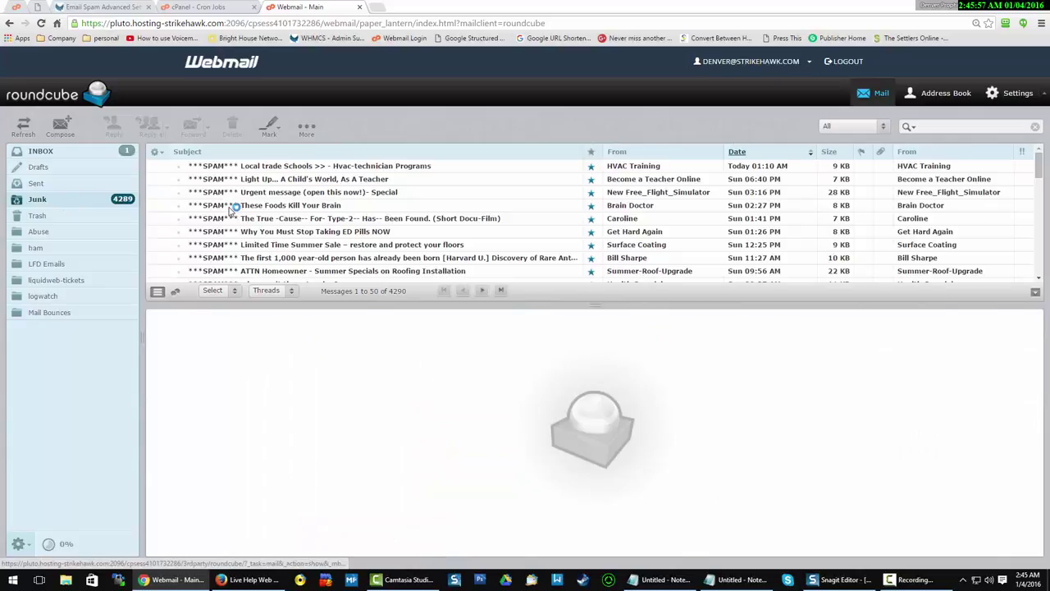
scroll(292, 222, down, 2)
scroll(302, 219, down, 8)
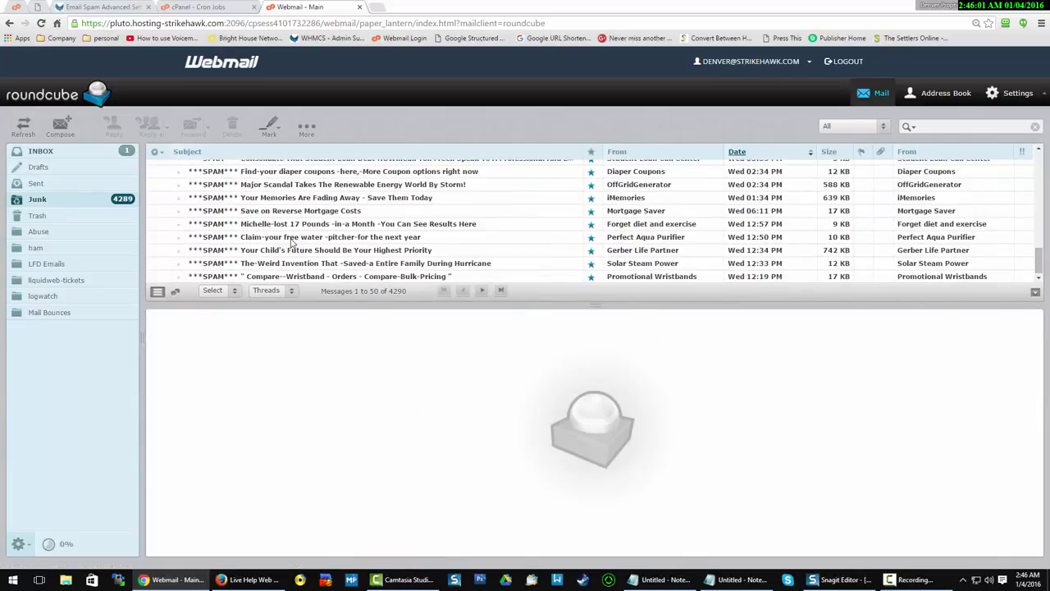
scroll(292, 243, up, 10)
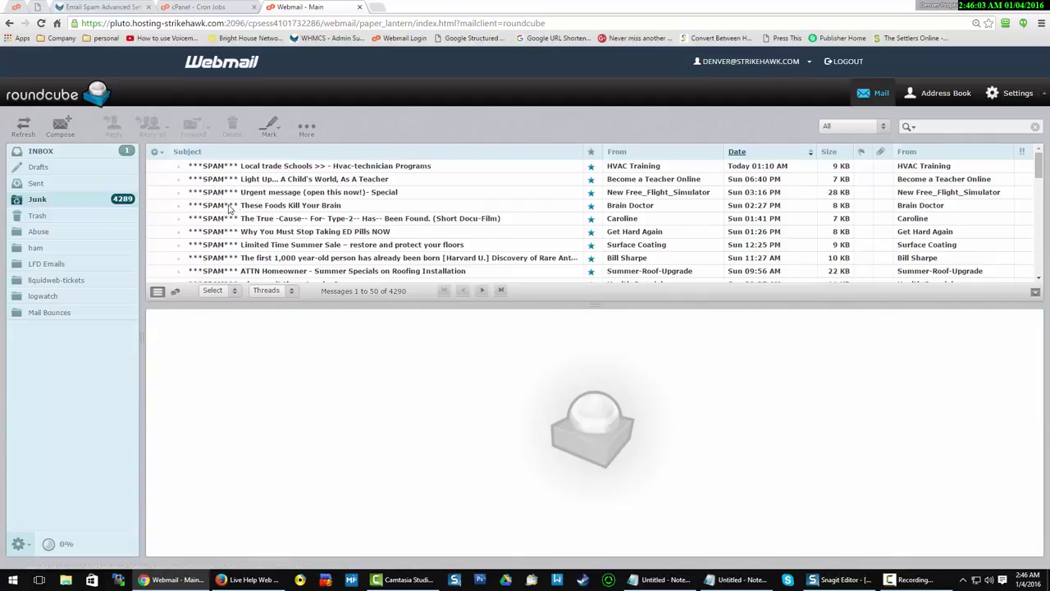
drag(218, 192, 94, 204)
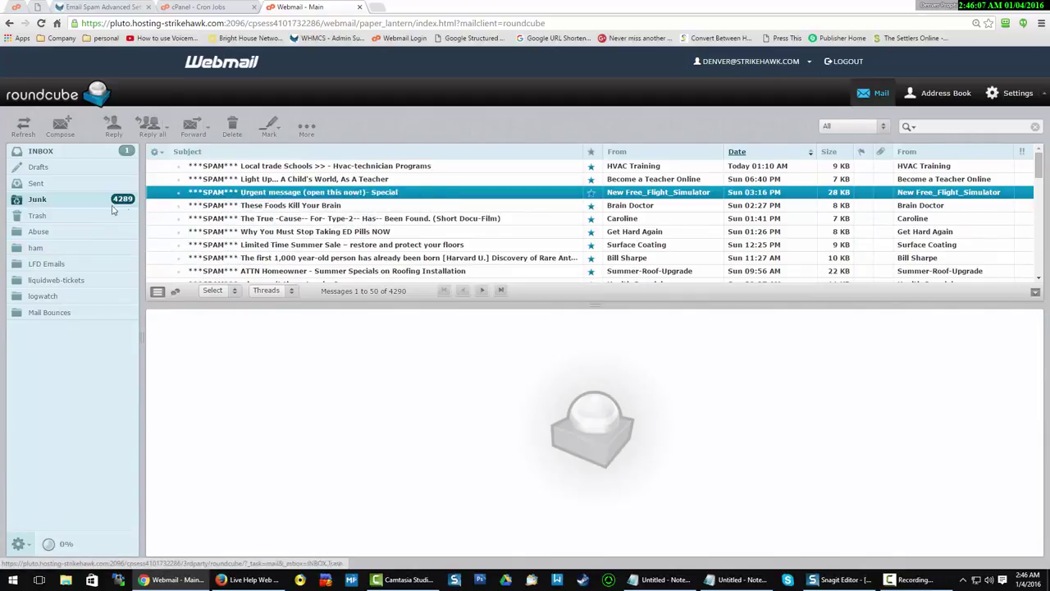
Move the spam message "How to prevent 'Esophagus Rot'" from the ham folder to Junk and dismiss the server error.
click(49, 253)
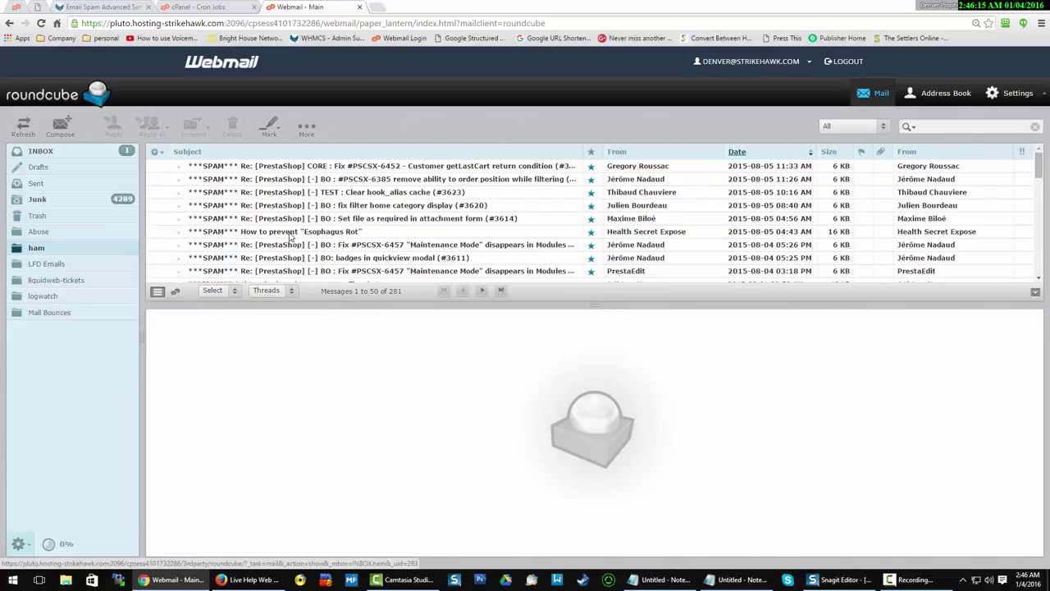
drag(289, 237, 83, 201)
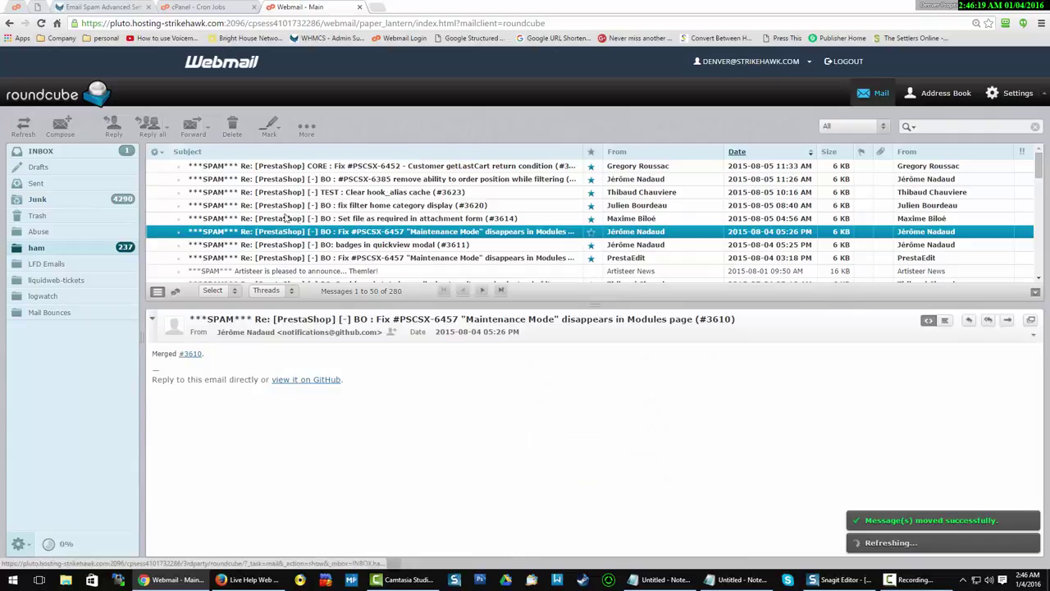
scroll(333, 223, down, 10)
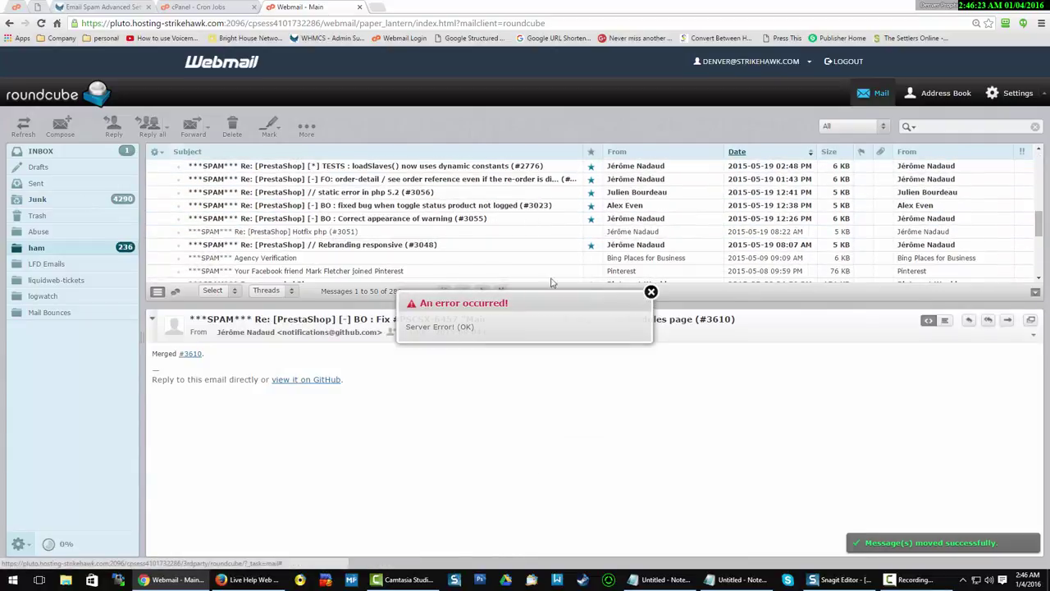
click(651, 291)
Preview the "Agency Verification" message in the ham folder and move "70 beautiful fonts for just $29" to Junk.
click(277, 257)
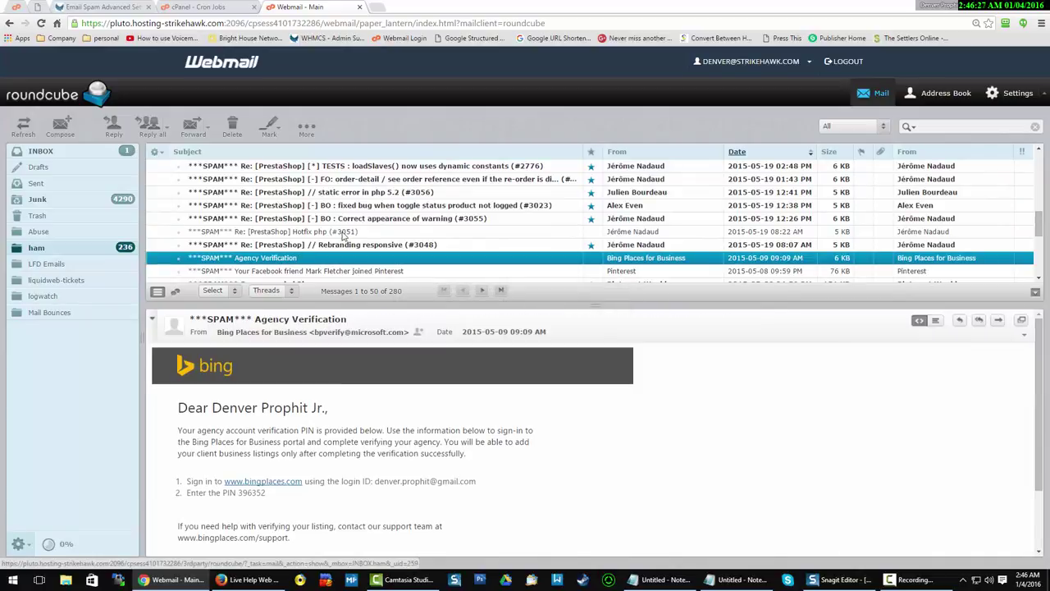
scroll(358, 230, down, 3)
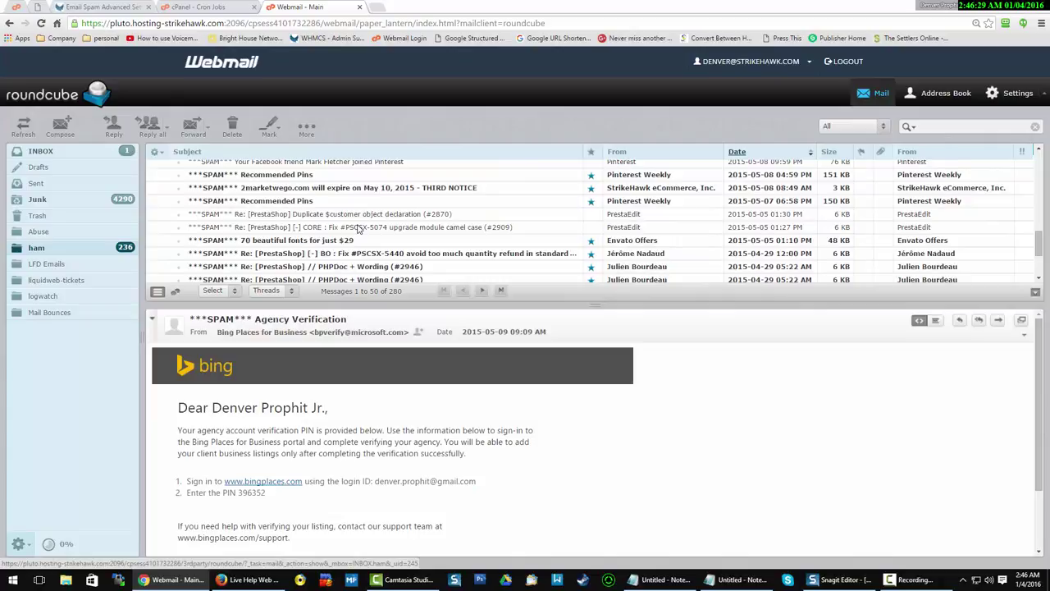
click(288, 243)
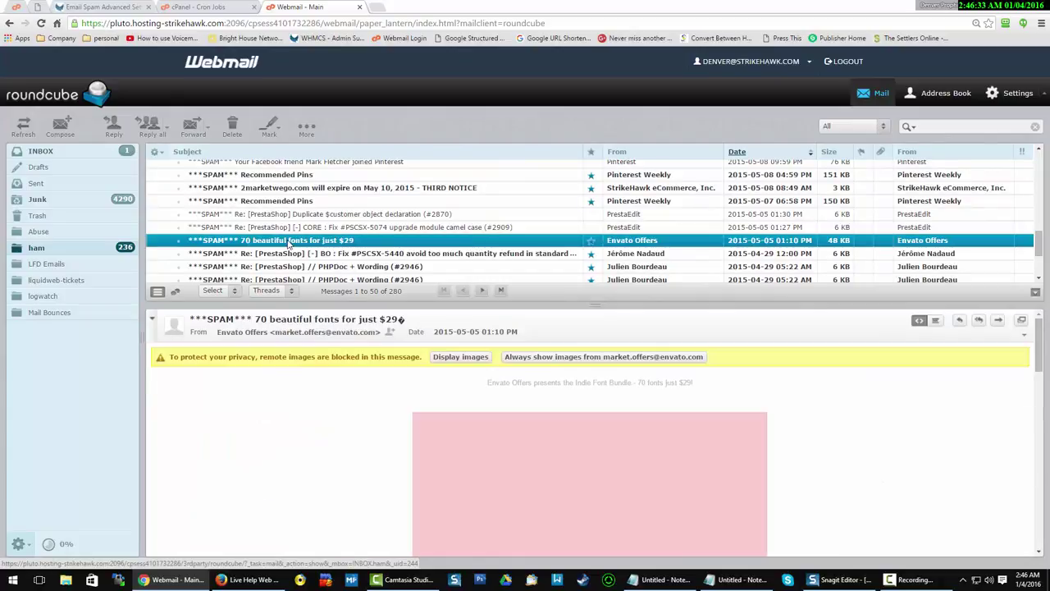
drag(289, 243, 92, 205)
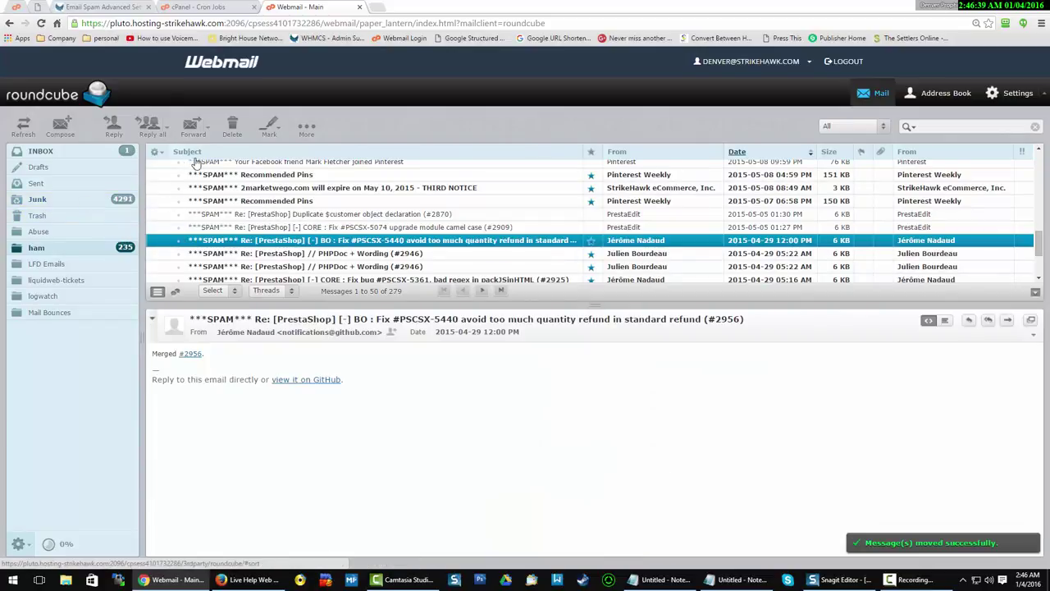
Check the sa-learn commands in cPanel's Cron Jobs, then return to webmail and open the Junk folder.
click(209, 8)
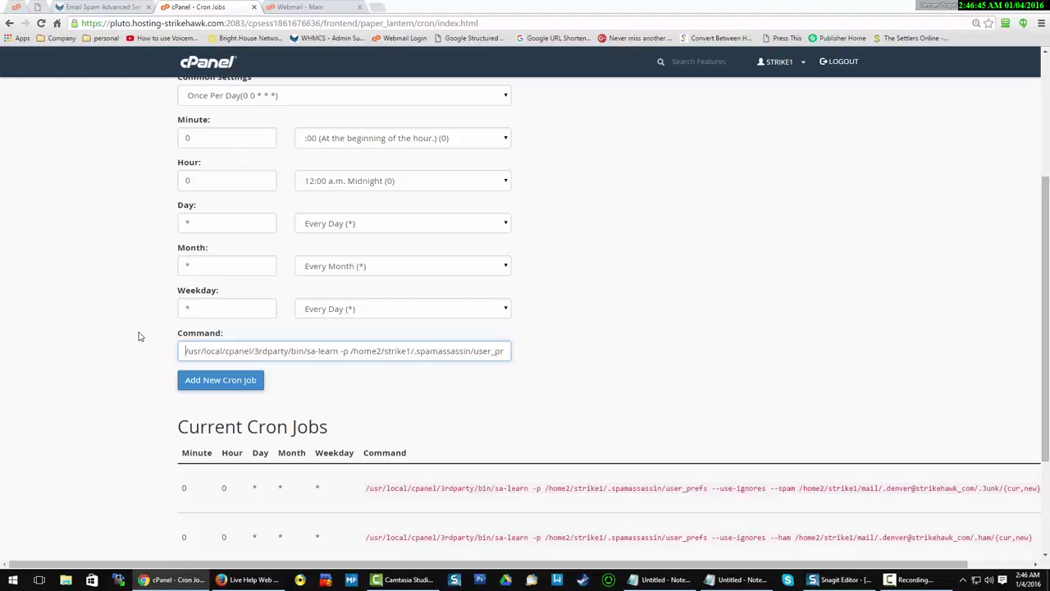
click(293, 8)
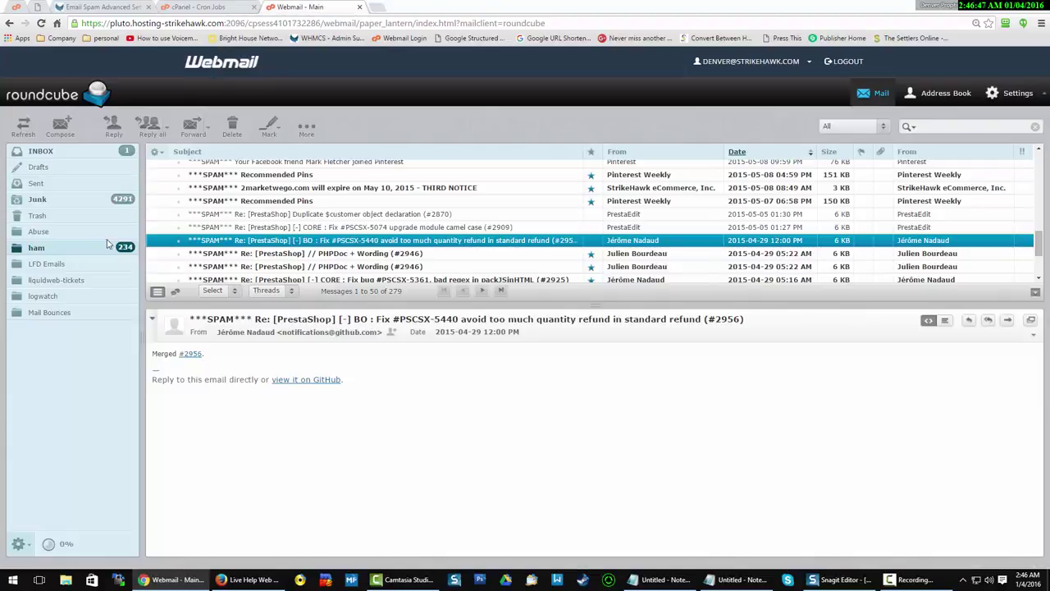
click(58, 201)
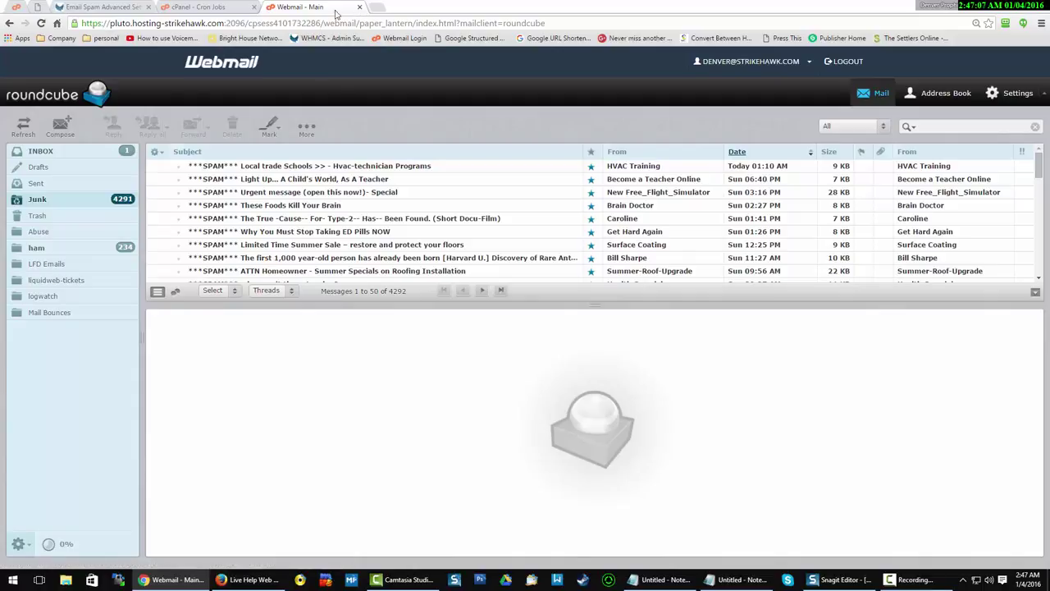
Switch to the Email Spam Advanced Settings article and examine its prerequisites, user_prefs code, whitelist rules and cron commands.
click(144, 10)
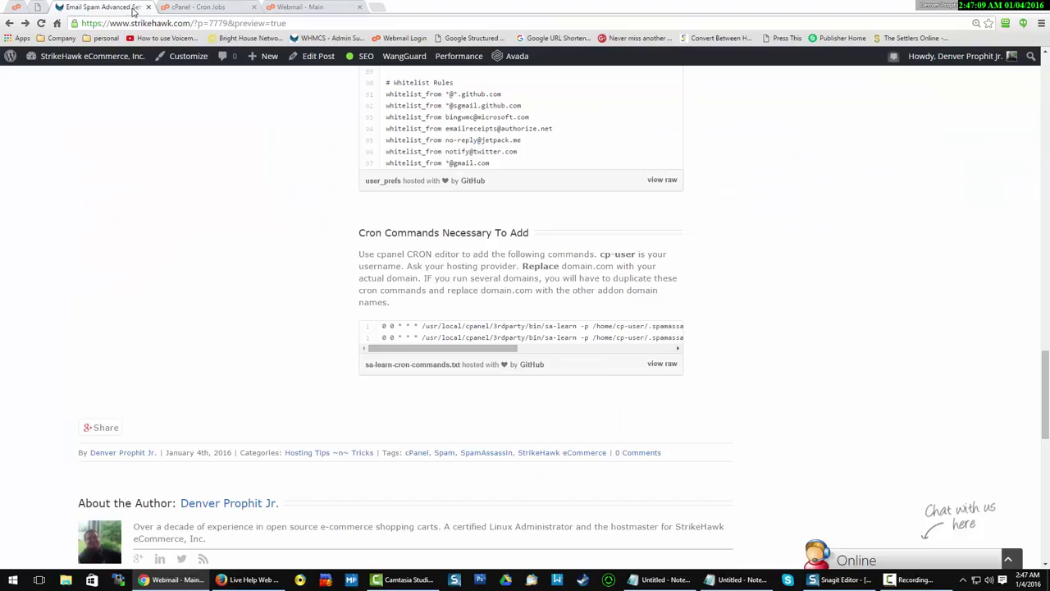
scroll(187, 178, up, 10)
scroll(187, 179, up, 8)
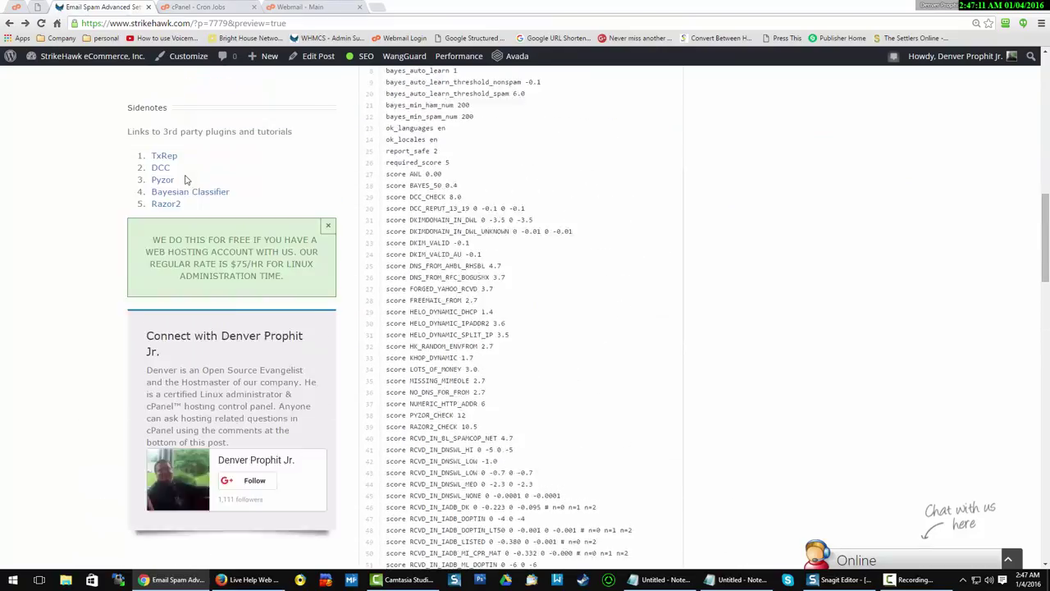
scroll(187, 177, up, 2)
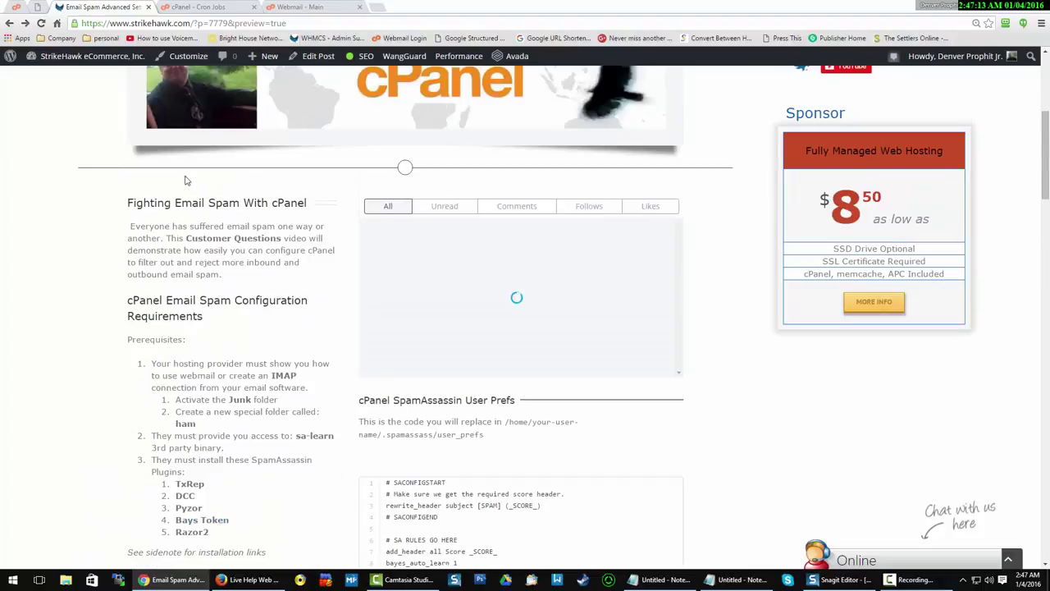
scroll(254, 209, down, 4)
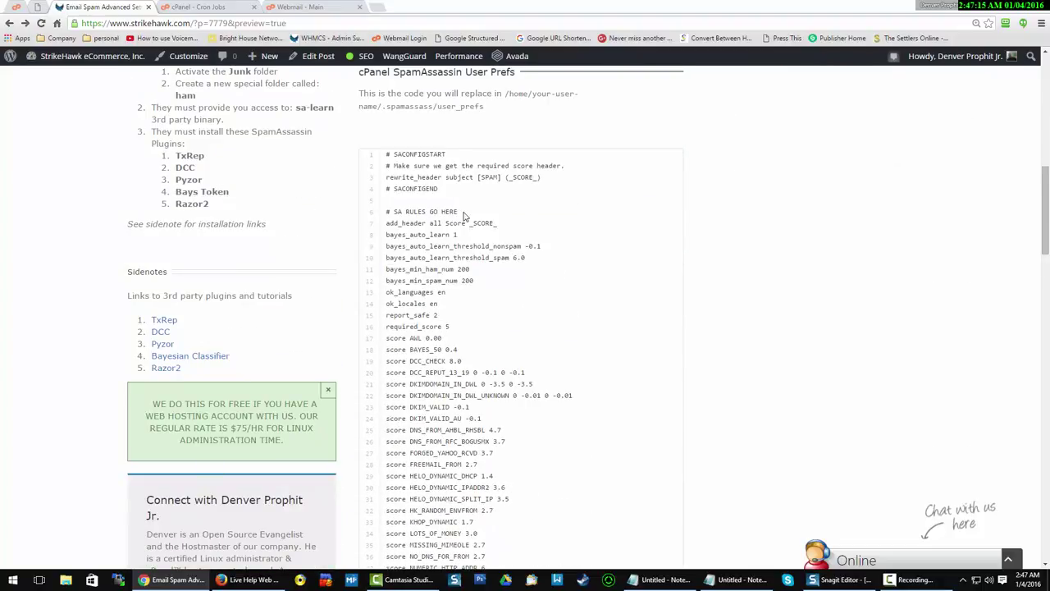
scroll(463, 215, down, 13)
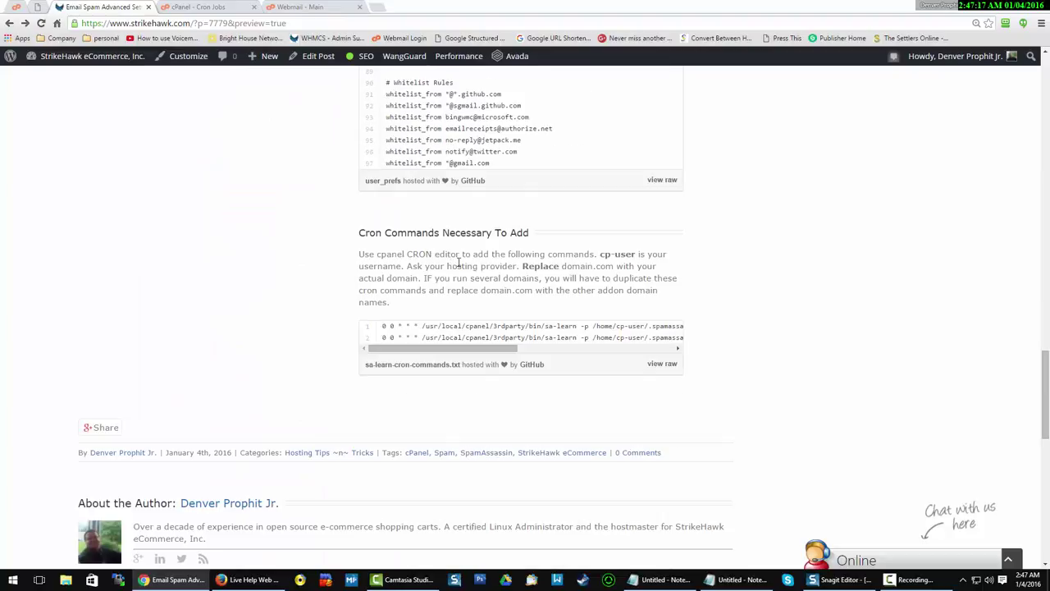
drag(448, 351, 355, 332)
scroll(332, 310, up, 4)
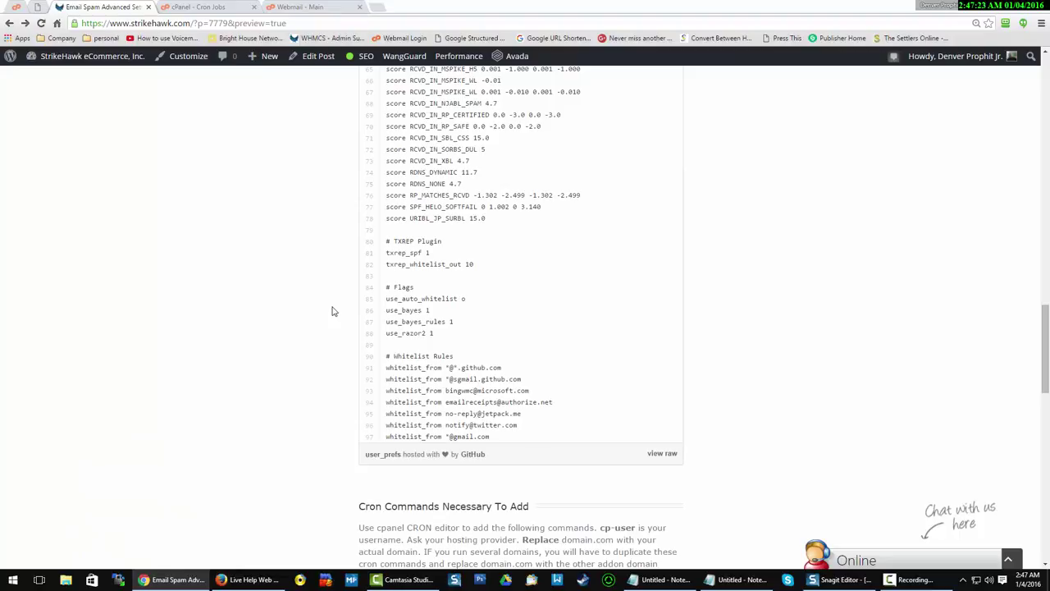
Review the article again from the plugin requirements through the SpamAssassin score rules to the section on necessary cron commands.
scroll(332, 310, up, 7)
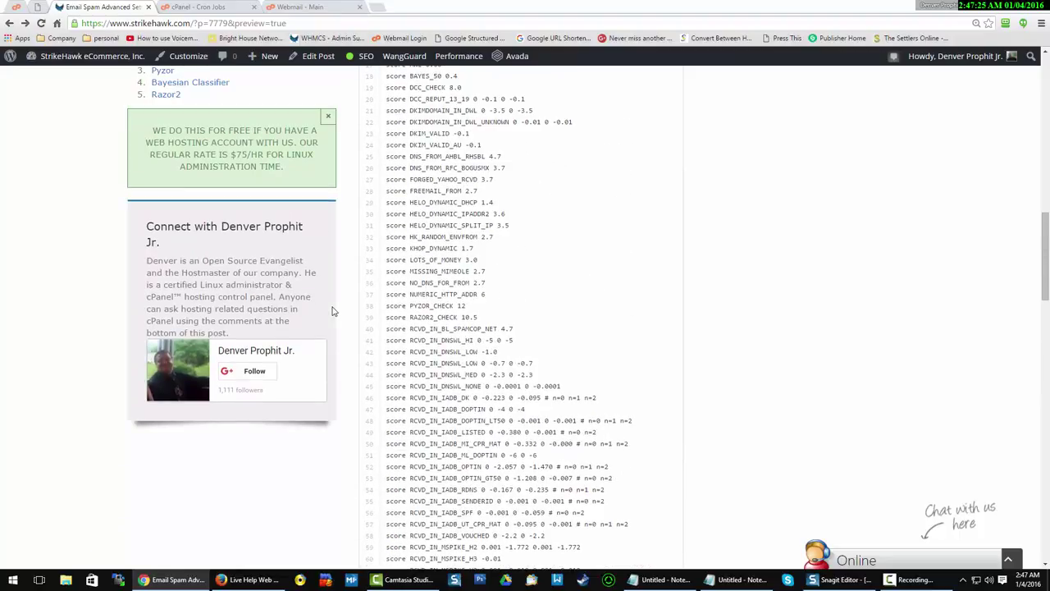
scroll(333, 310, up, 5)
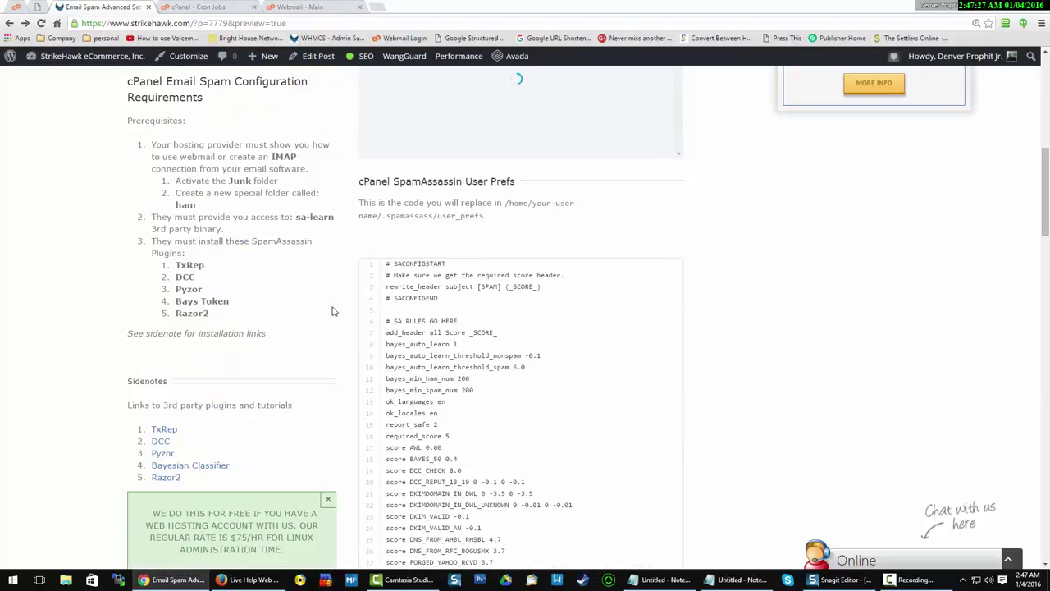
scroll(333, 310, down, 5)
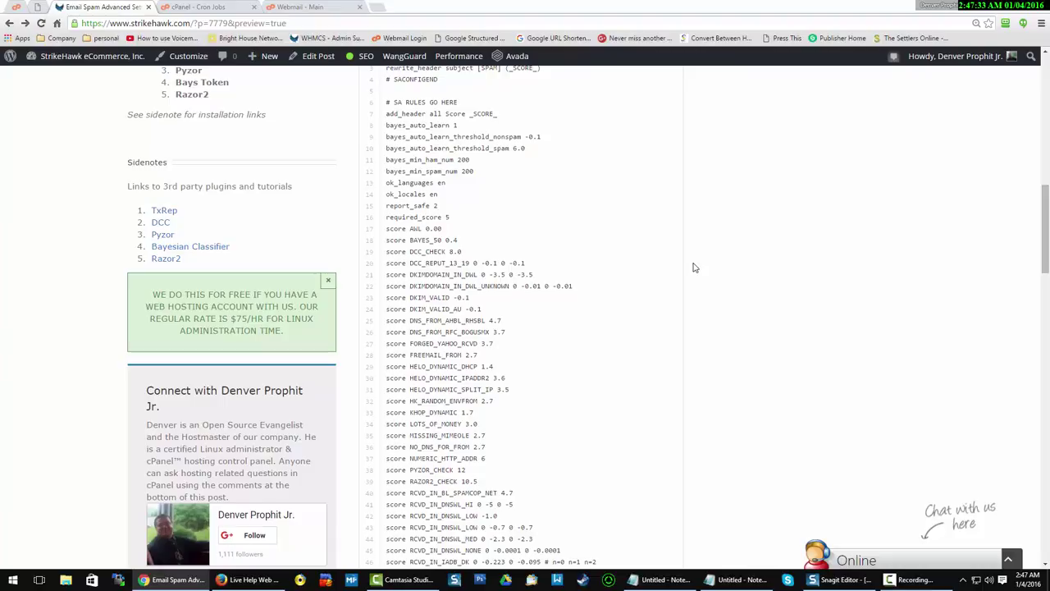
scroll(693, 267, down, 6)
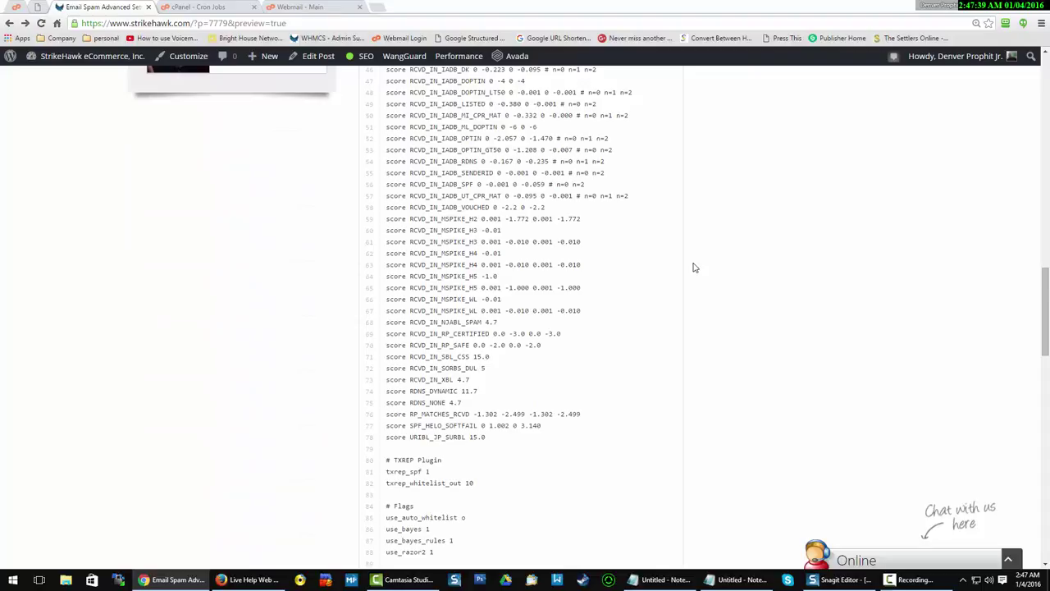
scroll(693, 267, down, 7)
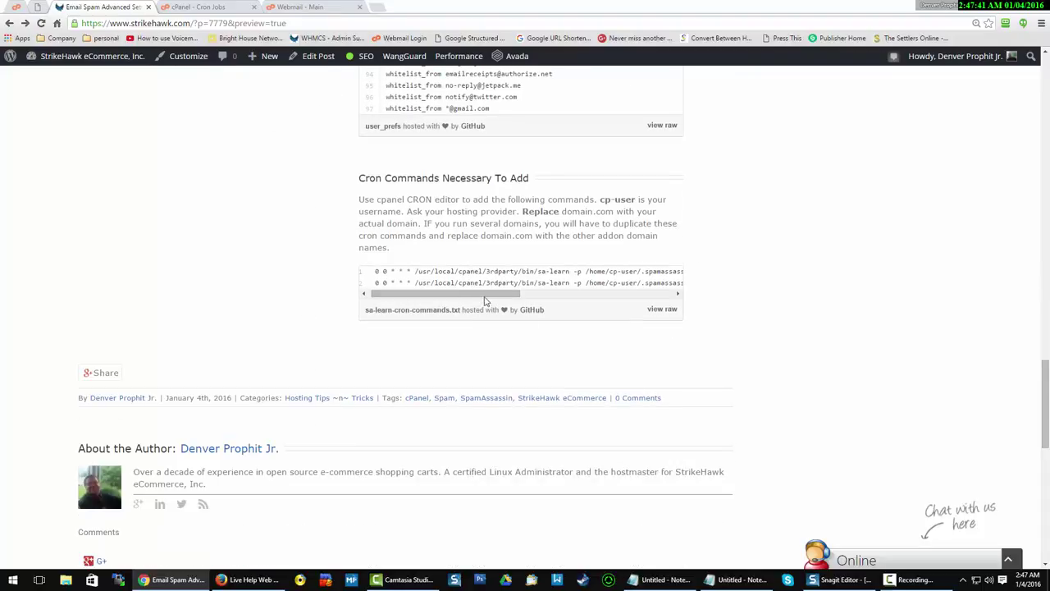
Switch to cPanel's Cron Jobs page to check the sa-learn entries, and view the INBOX, Junk and ham folders in webmail.
click(205, 10)
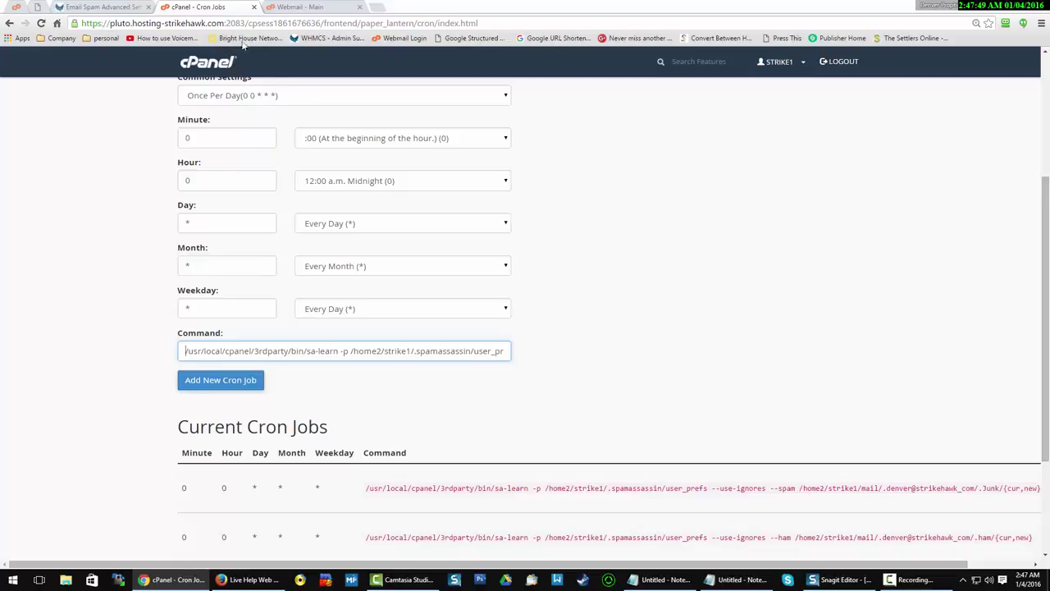
click(287, 7)
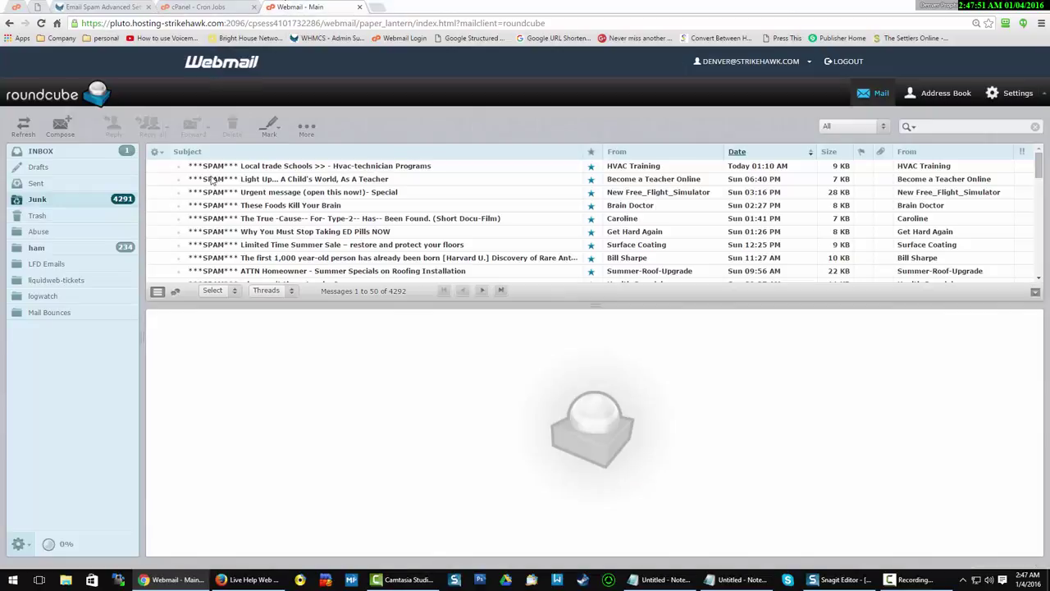
click(64, 156)
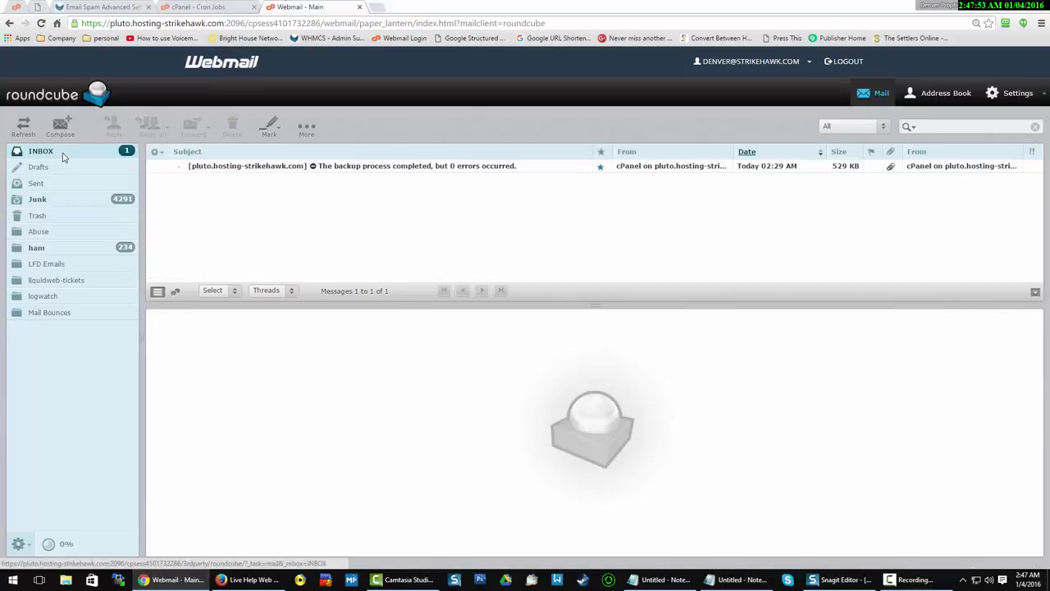
click(53, 204)
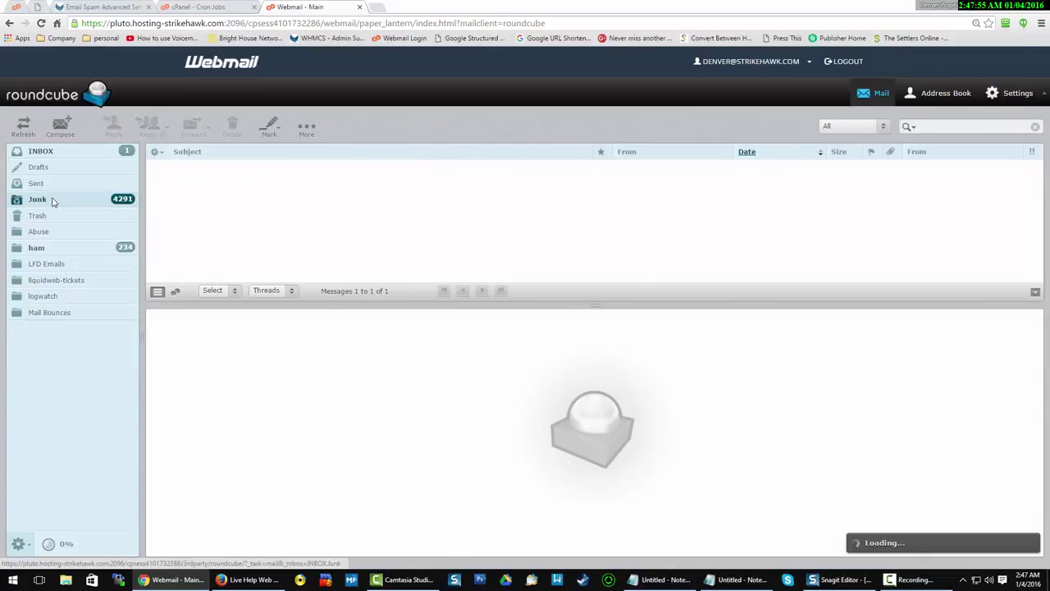
click(66, 253)
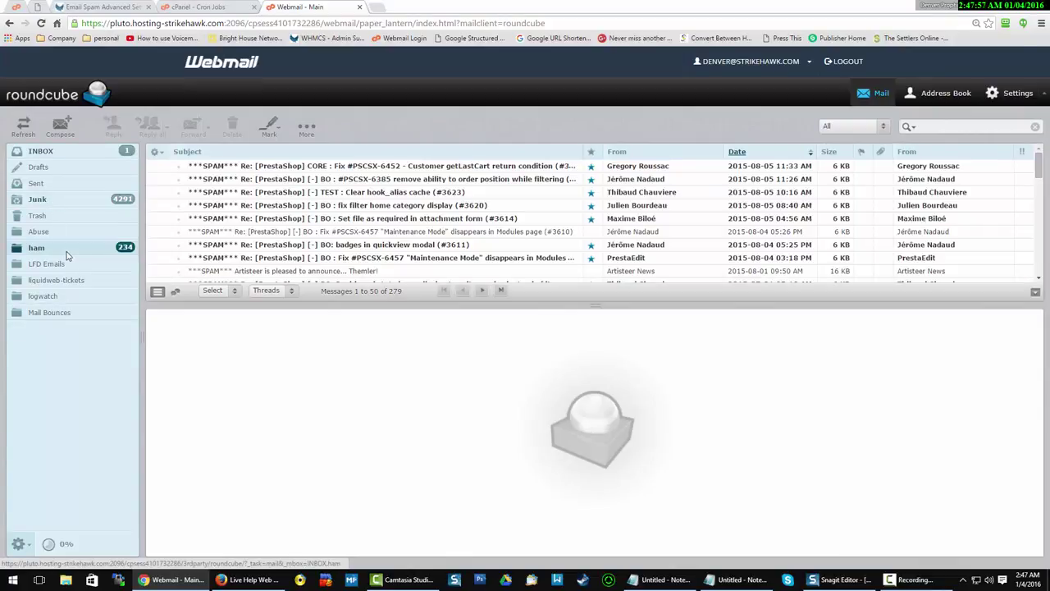